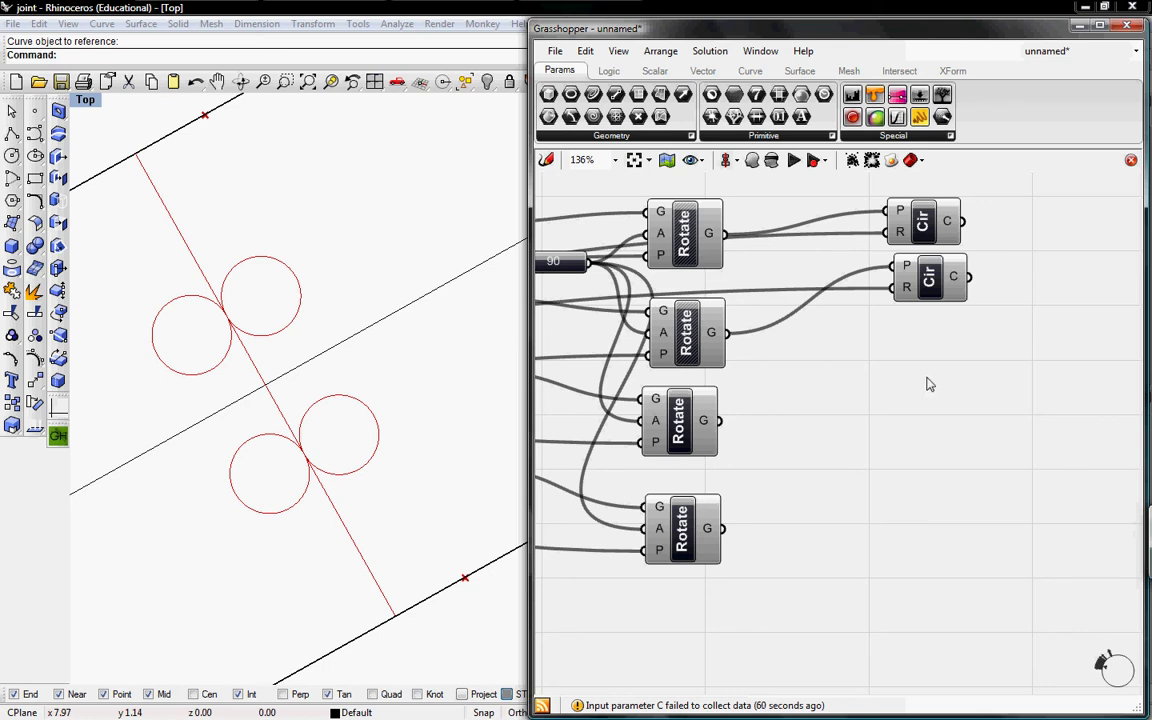
Add a Line component to the canvas beyond the Rotate components and duplicate it twice
{"action": "right_click_drag", "start_coordinate": [985, 375], "coordinate": [939, 378]}
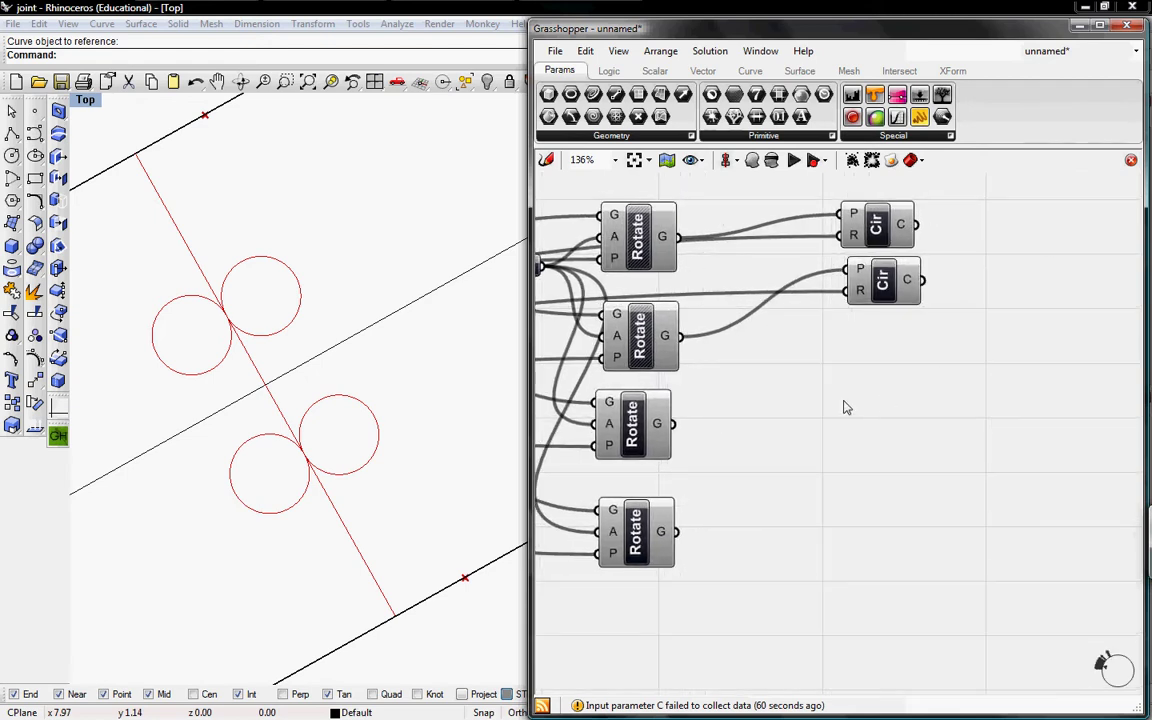
{"action": "left_click", "coordinate": [750, 71]}
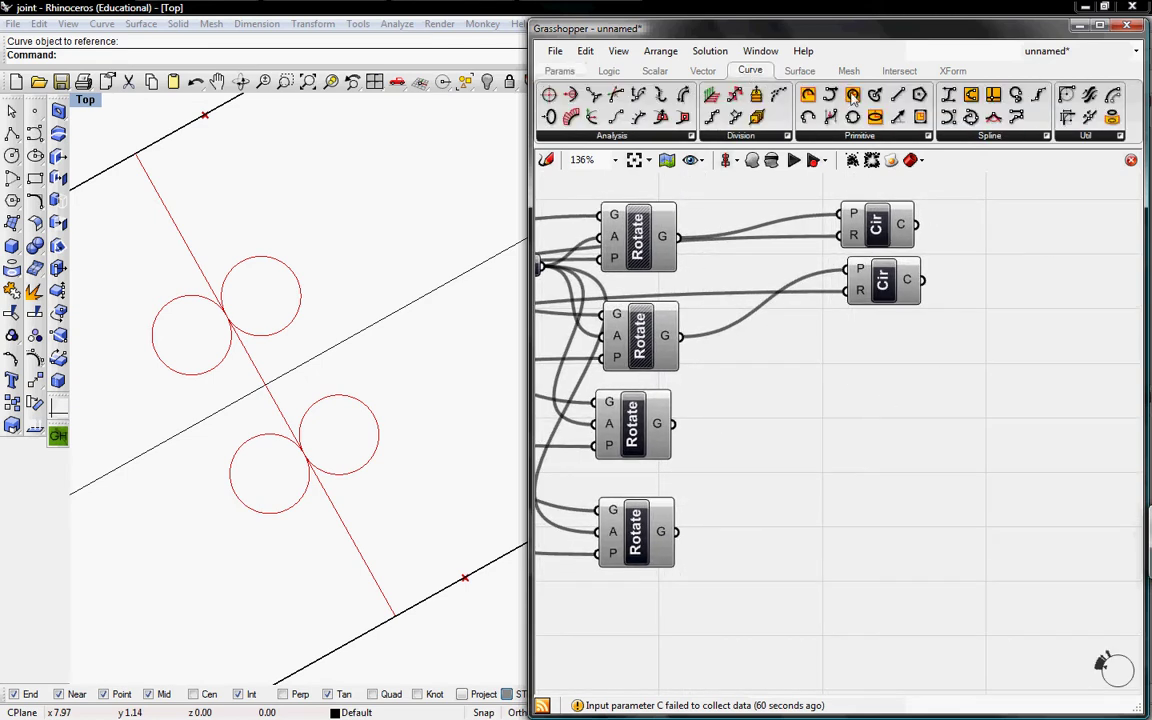
{"action": "left_click_drag", "start_coordinate": [808, 95], "coordinate": [987, 590]}
{"action": "key", "text": "ctrl+c"}
{"action": "key", "text": "ctrl+v"}
{"action": "key", "text": "ctrl+v"}
{"action": "left_click_drag", "start_coordinate": [965, 462], "coordinate": [973, 512]}
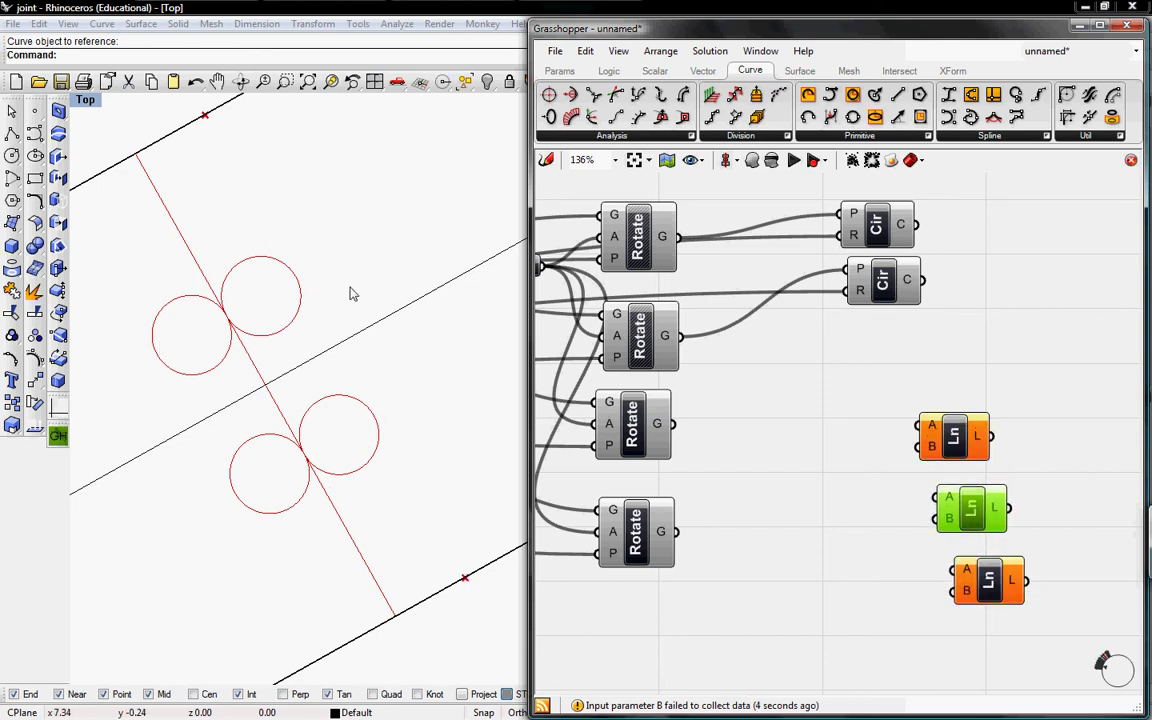
Move the three Line components together farther away from the Circle components to free up space
{"action": "left_click_drag", "start_coordinate": [1038, 588], "coordinate": [916, 427]}
{"action": "right_click_drag", "start_coordinate": [929, 465], "coordinate": [782, 452]}
{"action": "left_click_drag", "start_coordinate": [830, 429], "coordinate": [1067, 431]}
Turn on the preview of the first two Rotate components so the circle centers show in the viewport
{"action": "right_click_drag", "start_coordinate": [764, 413], "coordinate": [904, 410]}
{"action": "left_click", "coordinate": [650, 422]}
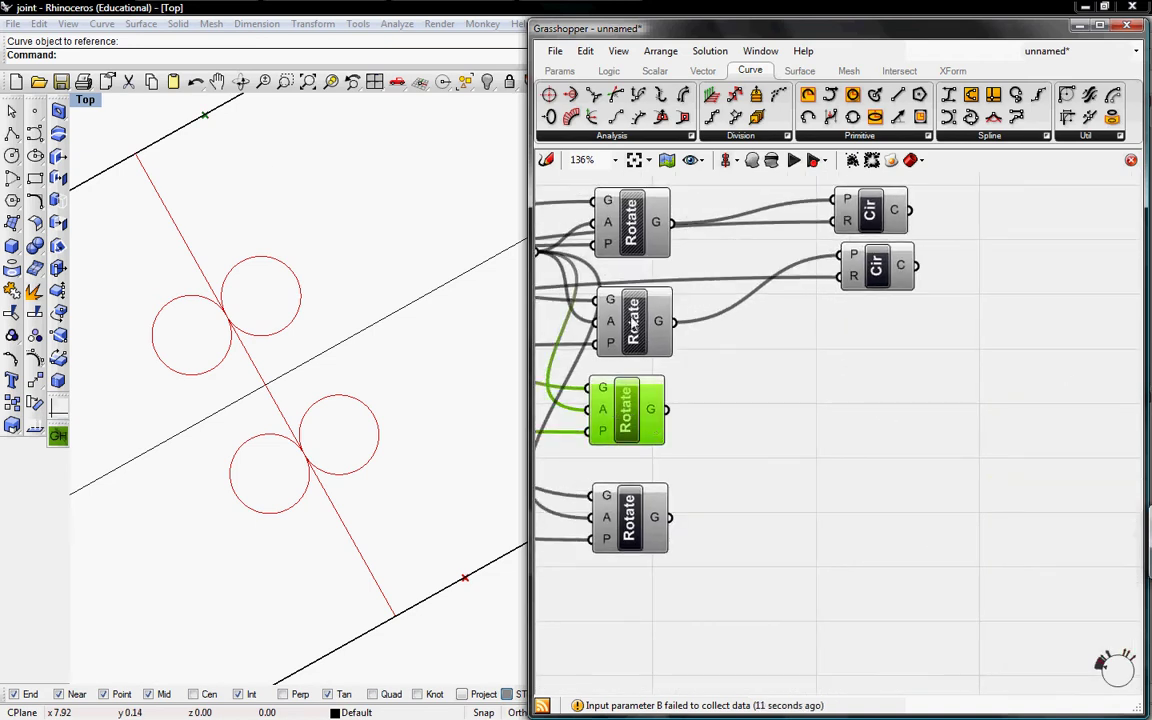
{"action": "left_click", "coordinate": [637, 244]}
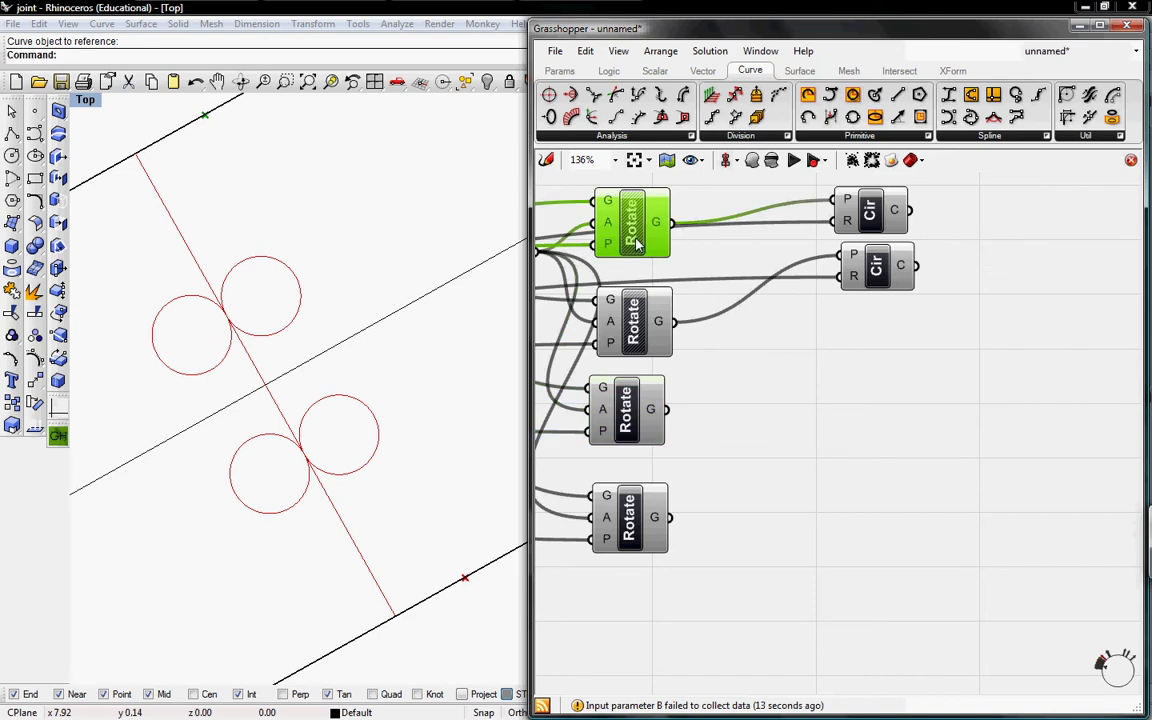
{"action": "right_click", "coordinate": [632, 232]}
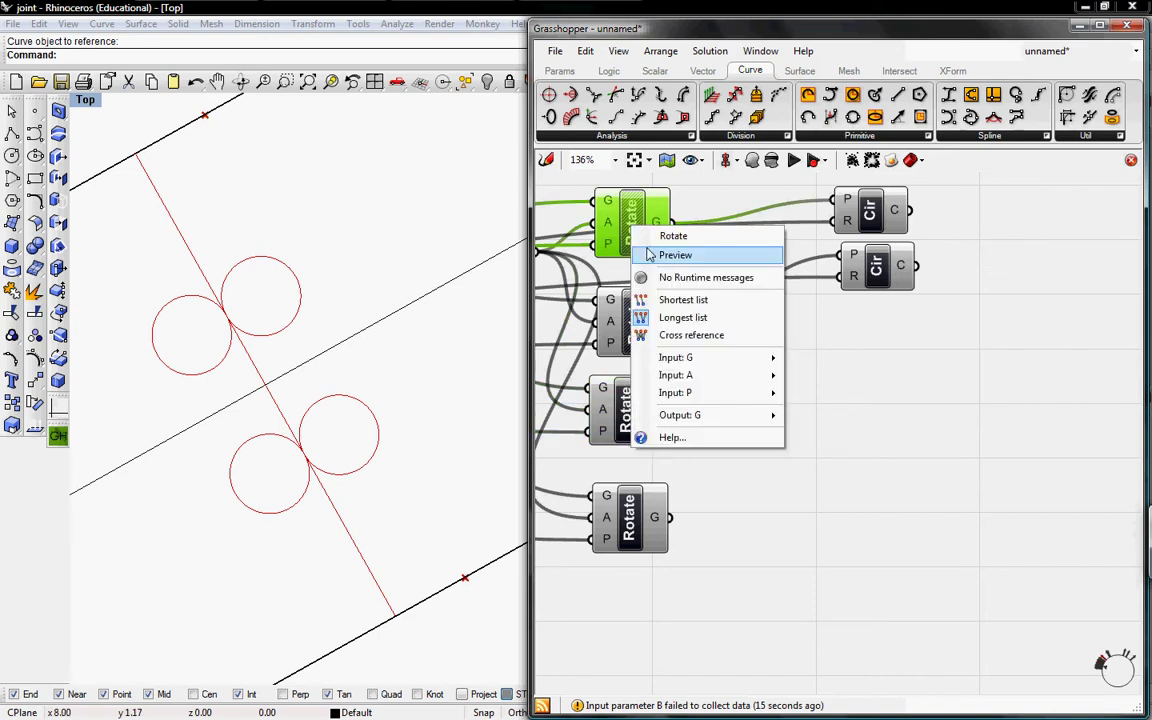
{"action": "left_click", "coordinate": [668, 252]}
{"action": "right_click", "coordinate": [648, 308]}
{"action": "left_click", "coordinate": [668, 337]}
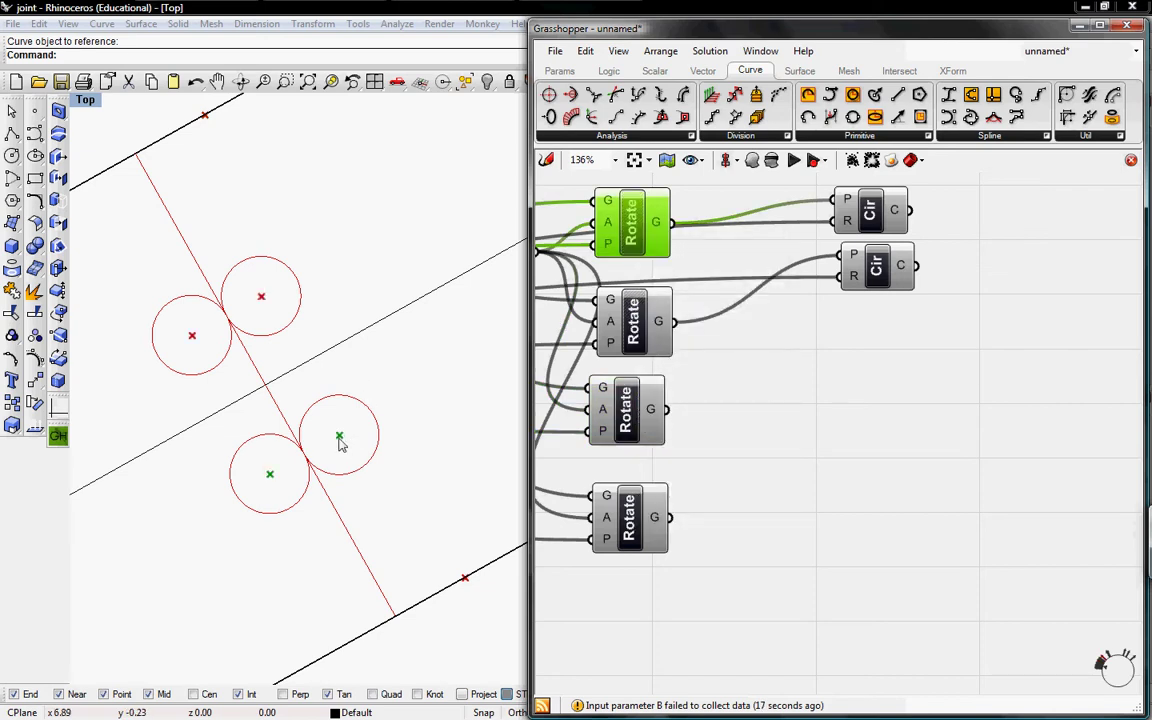
Add a Scale component below the Circle components and duplicate it
{"action": "left_click", "coordinate": [955, 71]}
{"action": "left_click", "coordinate": [601, 135]}
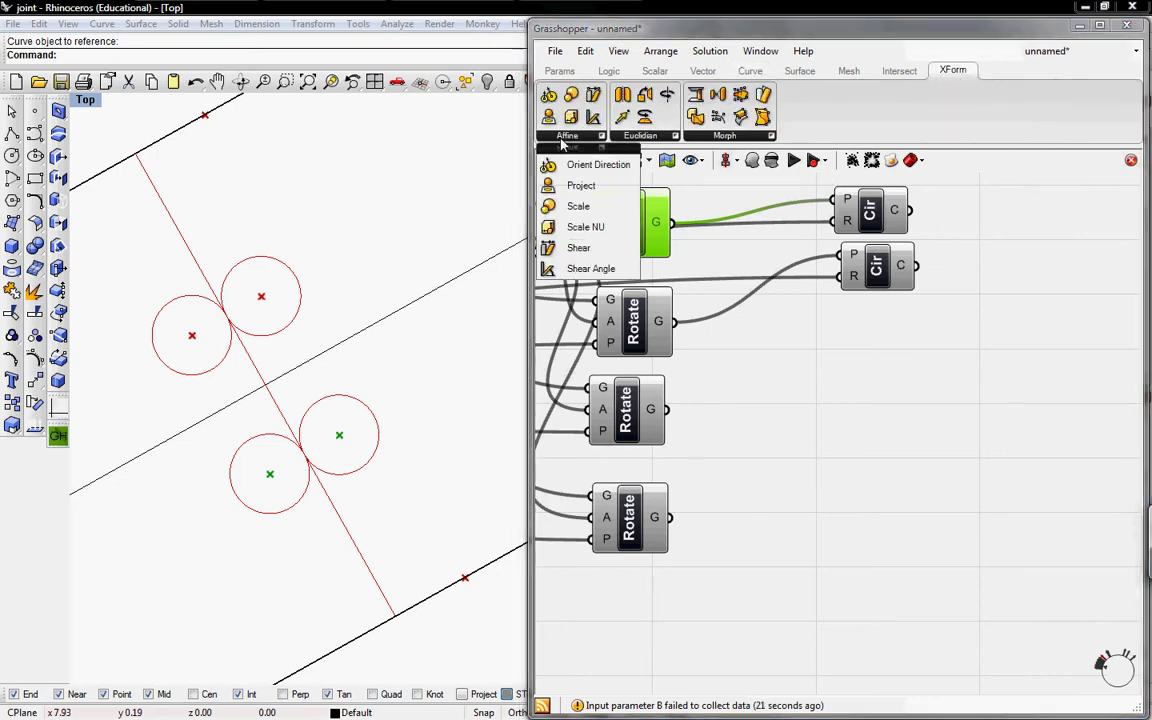
{"action": "left_click", "coordinate": [564, 185]}
{"action": "left_click", "coordinate": [898, 412]}
{"action": "left_click_drag", "start_coordinate": [902, 415], "coordinate": [962, 490]}
{"action": "key", "text": "ctrl+c"}
{"action": "key", "text": "ctrl+v"}
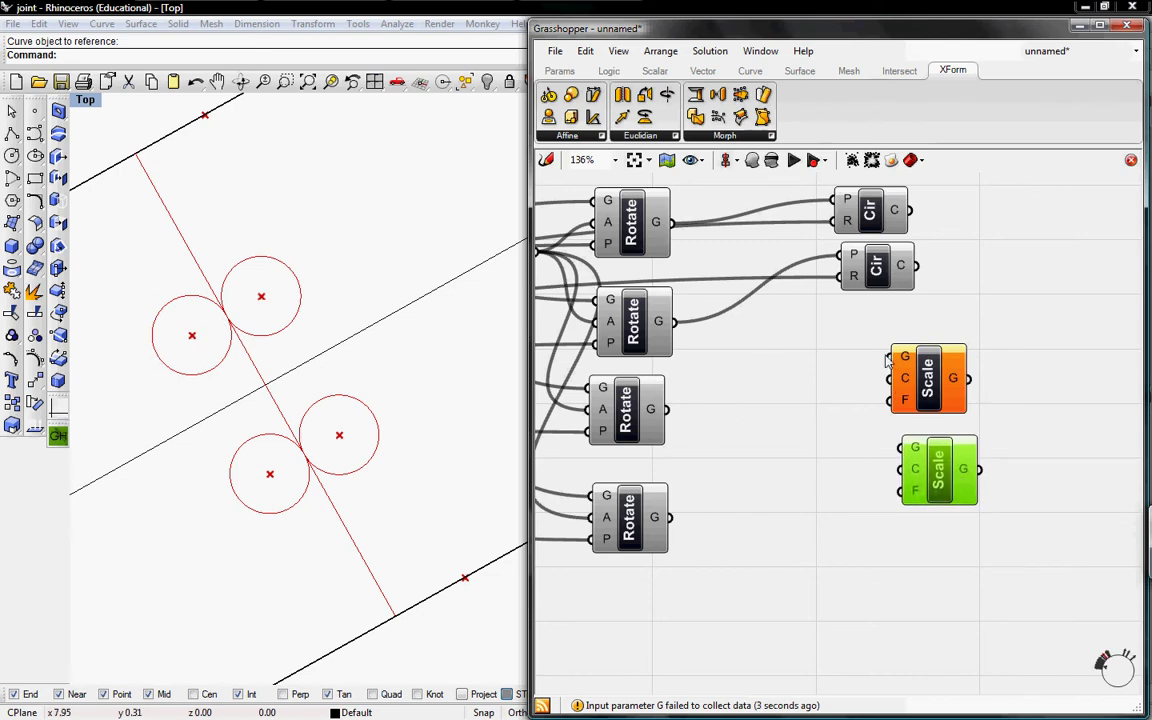
Connect the first two Rotate outputs to the geometry inputs of the two Scale components, one each
{"action": "right_click_drag", "start_coordinate": [886, 362], "coordinate": [947, 385]}
{"action": "left_click_drag", "start_coordinate": [951, 380], "coordinate": [737, 248]}
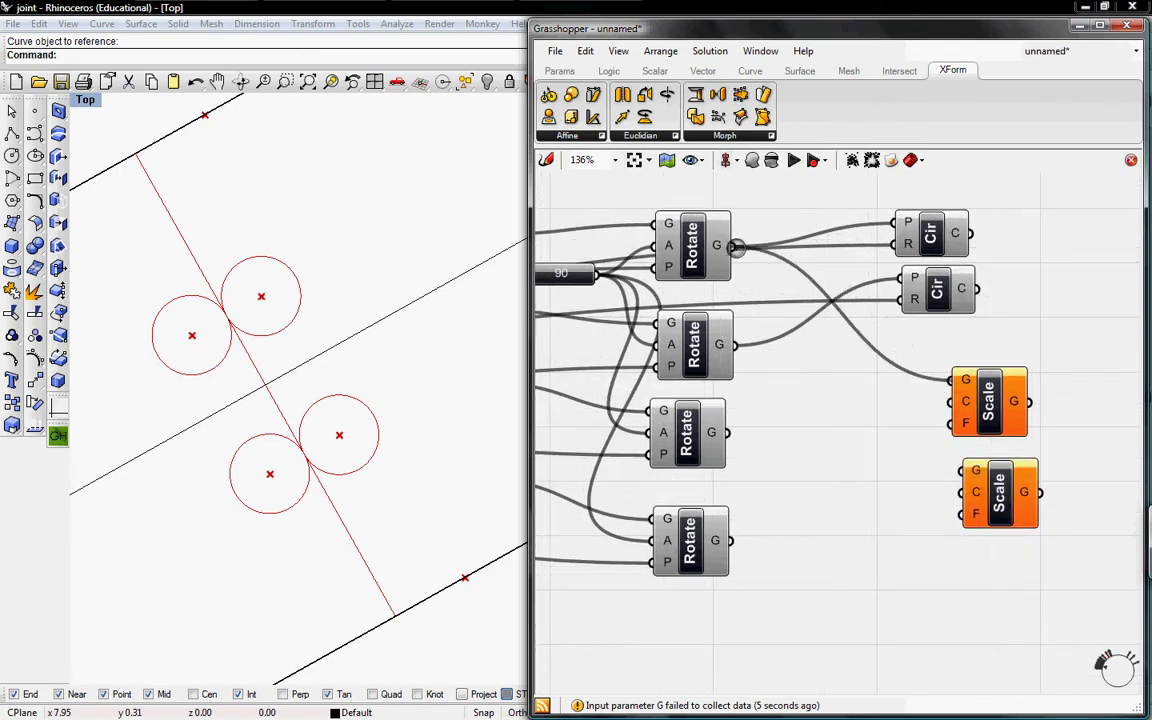
{"action": "left_click_drag", "start_coordinate": [735, 345], "coordinate": [958, 466]}
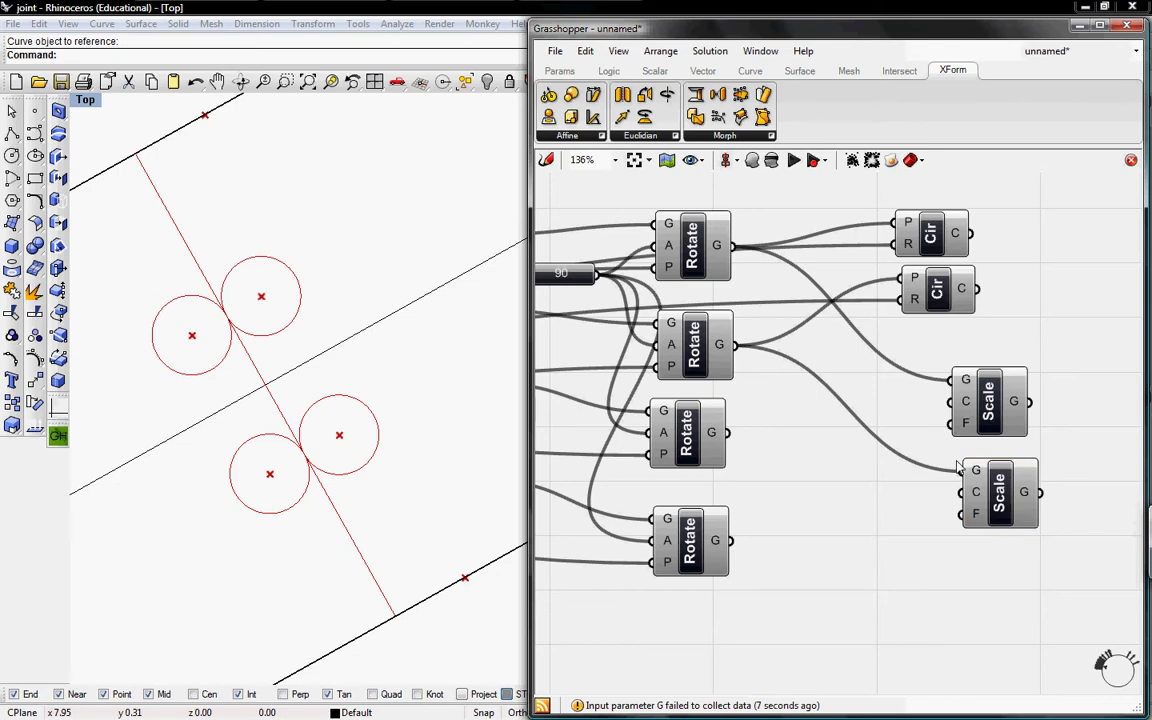
Duplicate the 90 number parameter, place the copy beside the Scale components and set its value to 2
{"action": "left_click", "coordinate": [569, 284]}
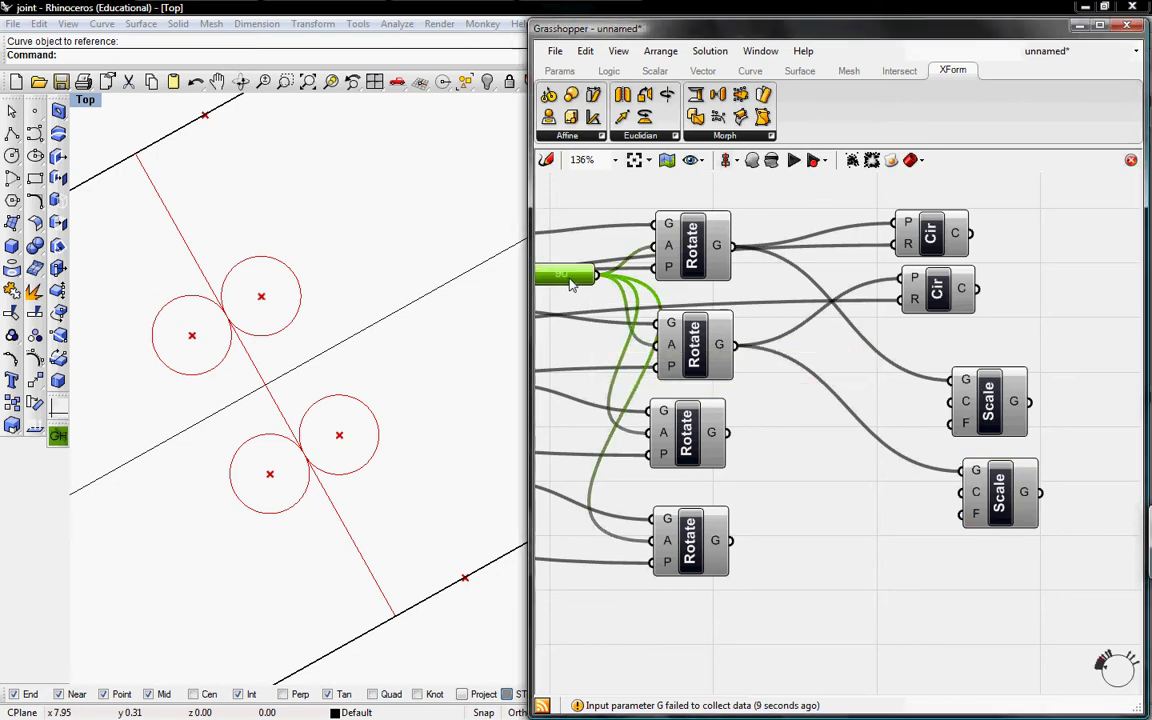
{"action": "key", "text": "ctrl+c"}
{"action": "key", "text": "ctrl+v"}
{"action": "left_click_drag", "start_coordinate": [570, 283], "coordinate": [852, 422]}
{"action": "right_click", "coordinate": [852, 421]}
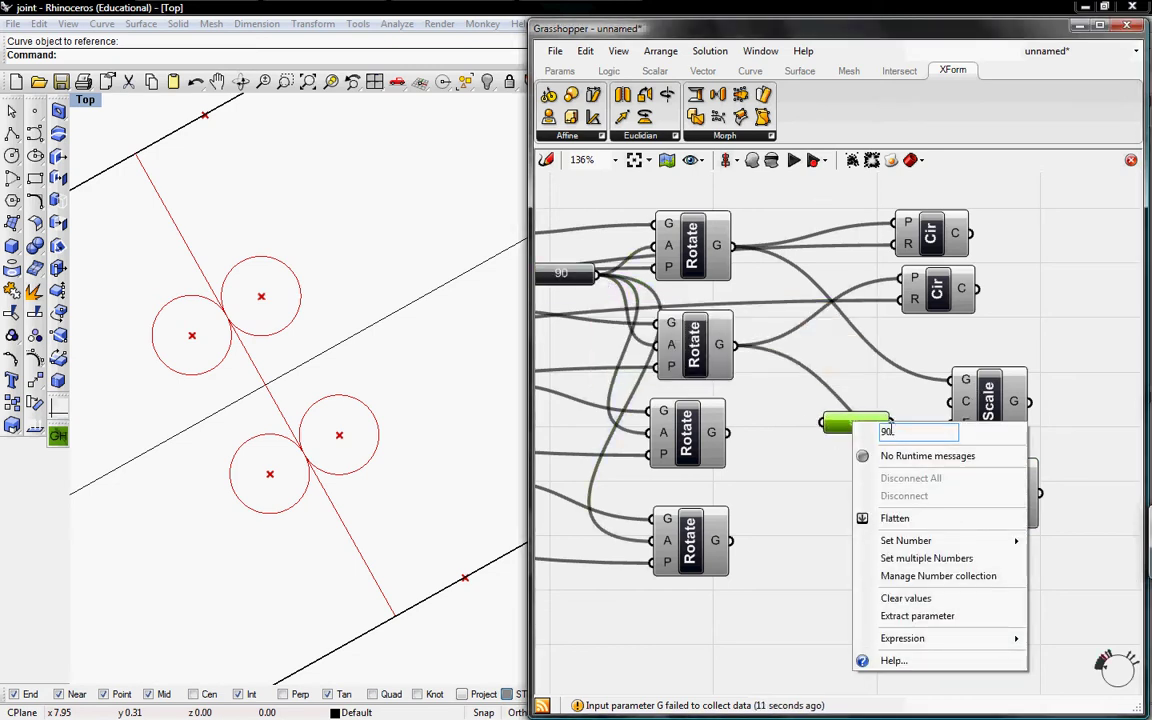
{"action": "mouse_move", "coordinate": [957, 544]}
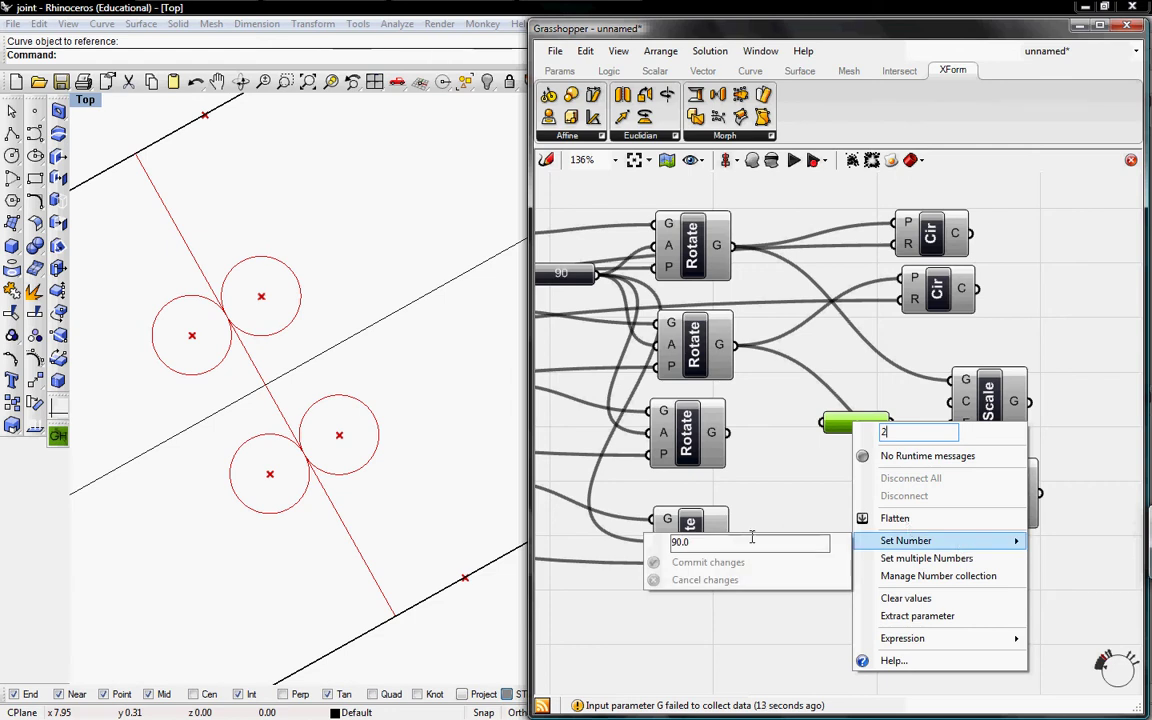
{"action": "left_click_drag", "start_coordinate": [734, 542], "coordinate": [668, 543]}
{"action": "type", "text": "2"}
{"action": "left_click", "coordinate": [725, 564]}
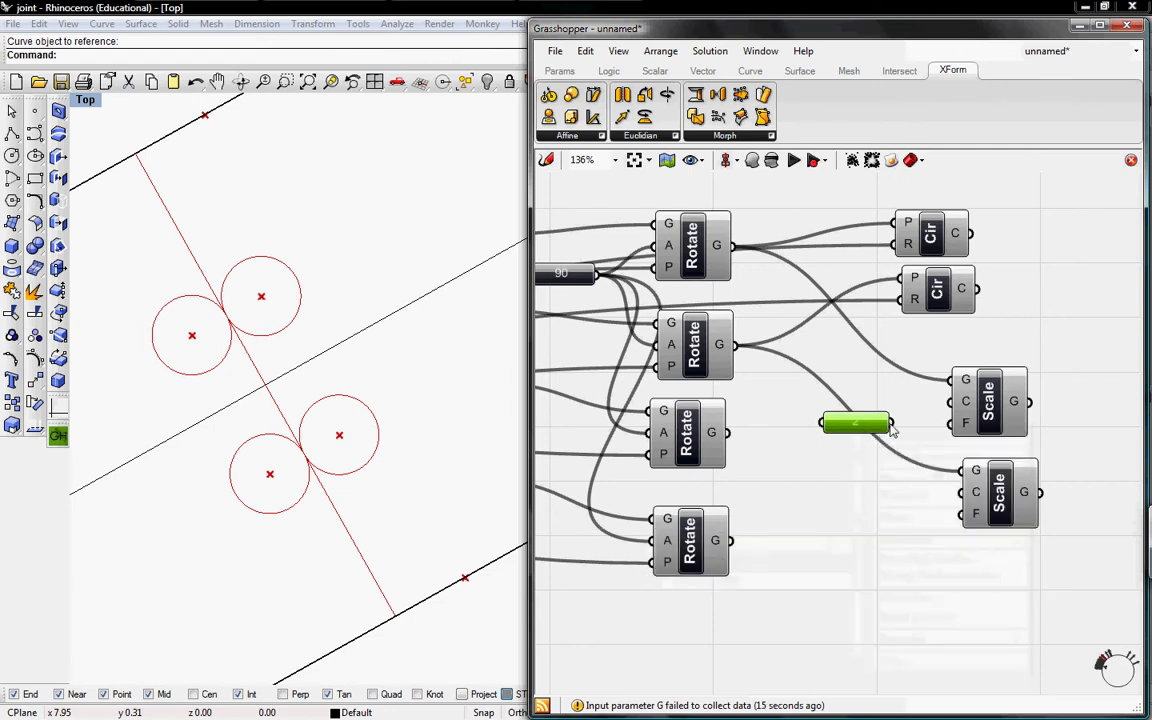
Connect the number 2 to both Scale factors and the Eval components' point outputs to the Scale center inputs
{"action": "left_click_drag", "start_coordinate": [893, 428], "coordinate": [971, 521]}
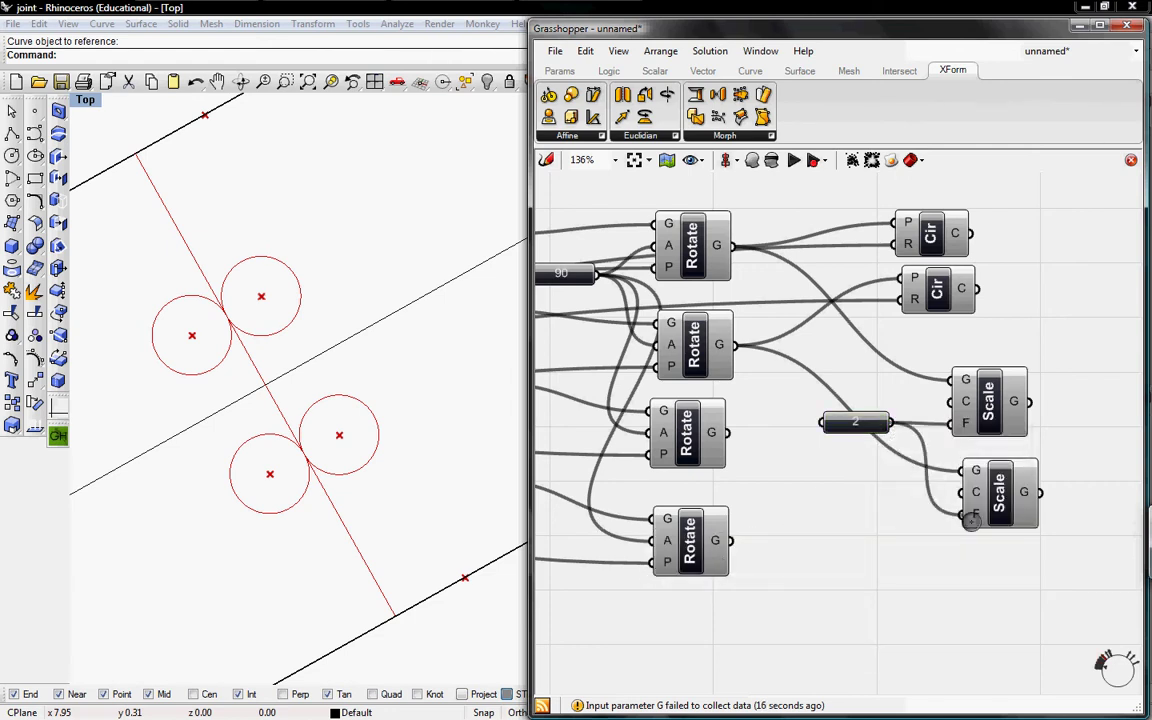
{"action": "scroll", "coordinate": [935, 377], "scroll_direction": "down", "scroll_amount": 5}
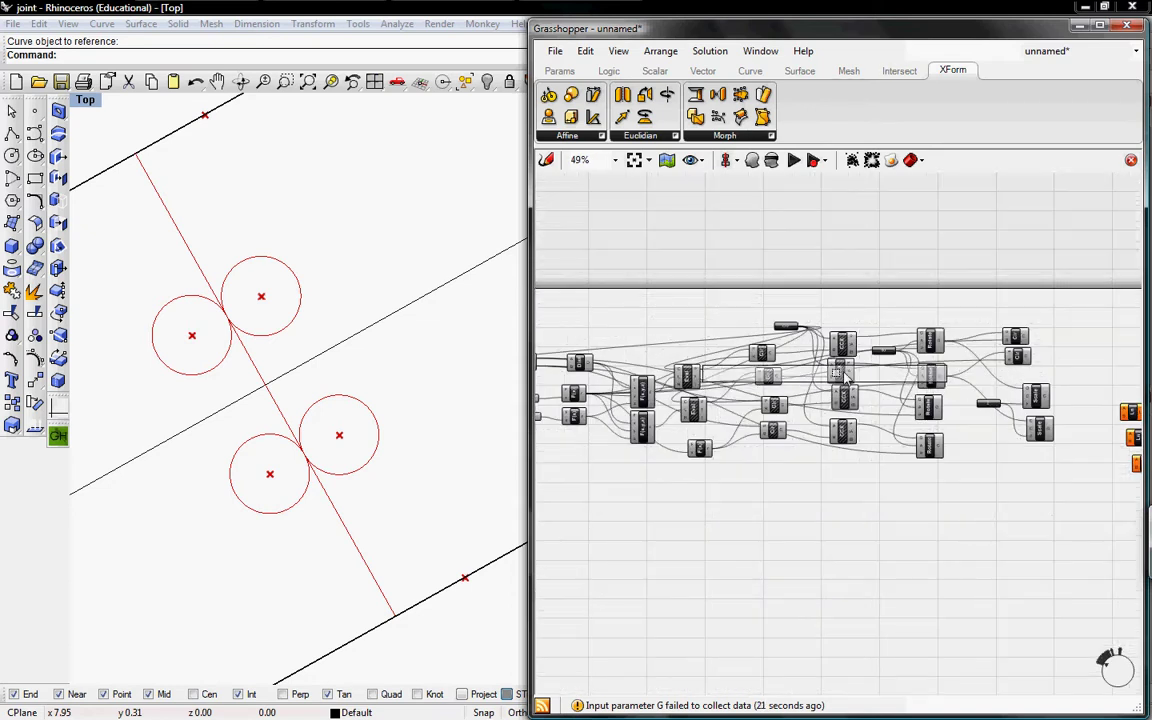
{"action": "scroll", "coordinate": [700, 342], "scroll_direction": "up", "scroll_amount": 3}
{"action": "right_click_drag", "start_coordinate": [873, 380], "coordinate": [787, 370]}
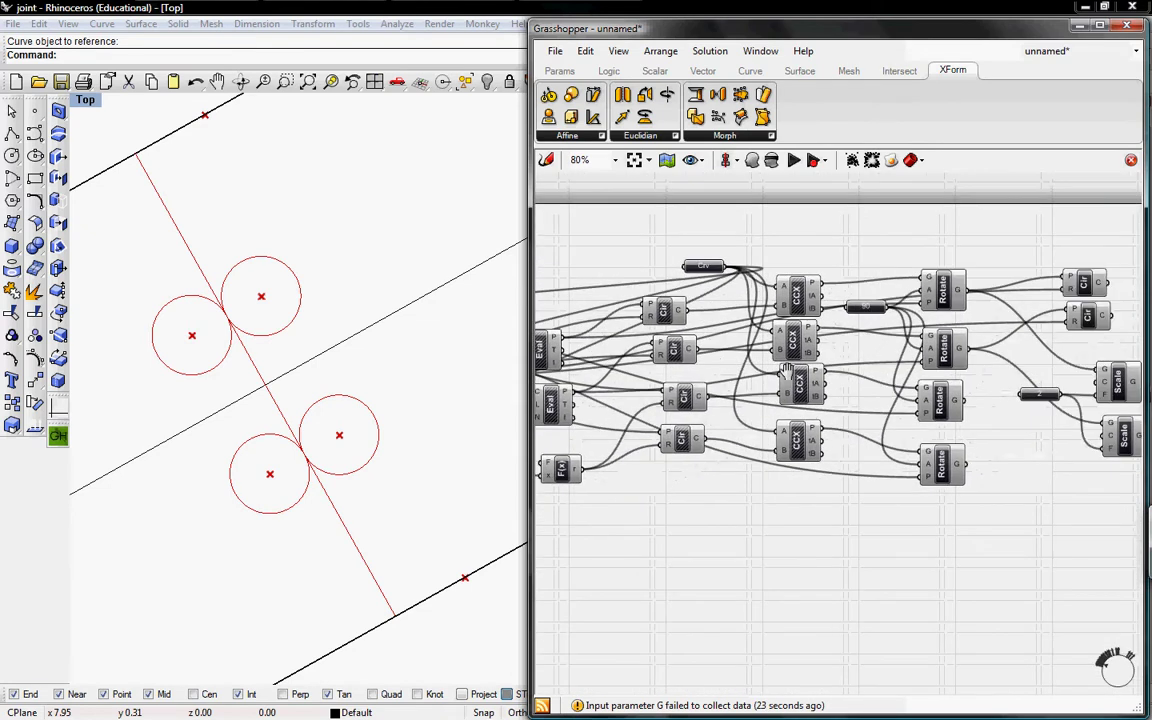
{"action": "left_click_drag", "start_coordinate": [557, 347], "coordinate": [1105, 440]}
{"action": "left_click_drag", "start_coordinate": [740, 390], "coordinate": [579, 390]}
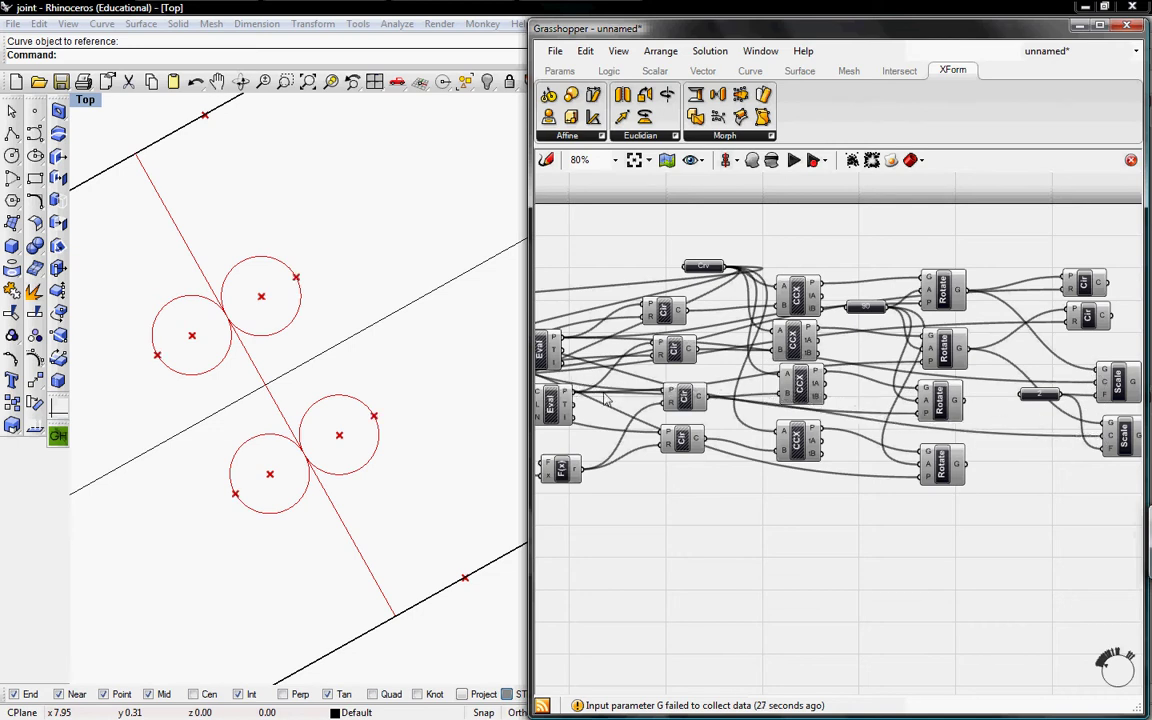
Connect the first Scale output to the first Line's A input and the second Scale output to its B input
{"action": "right_click_drag", "start_coordinate": [826, 381], "coordinate": [587, 366]}
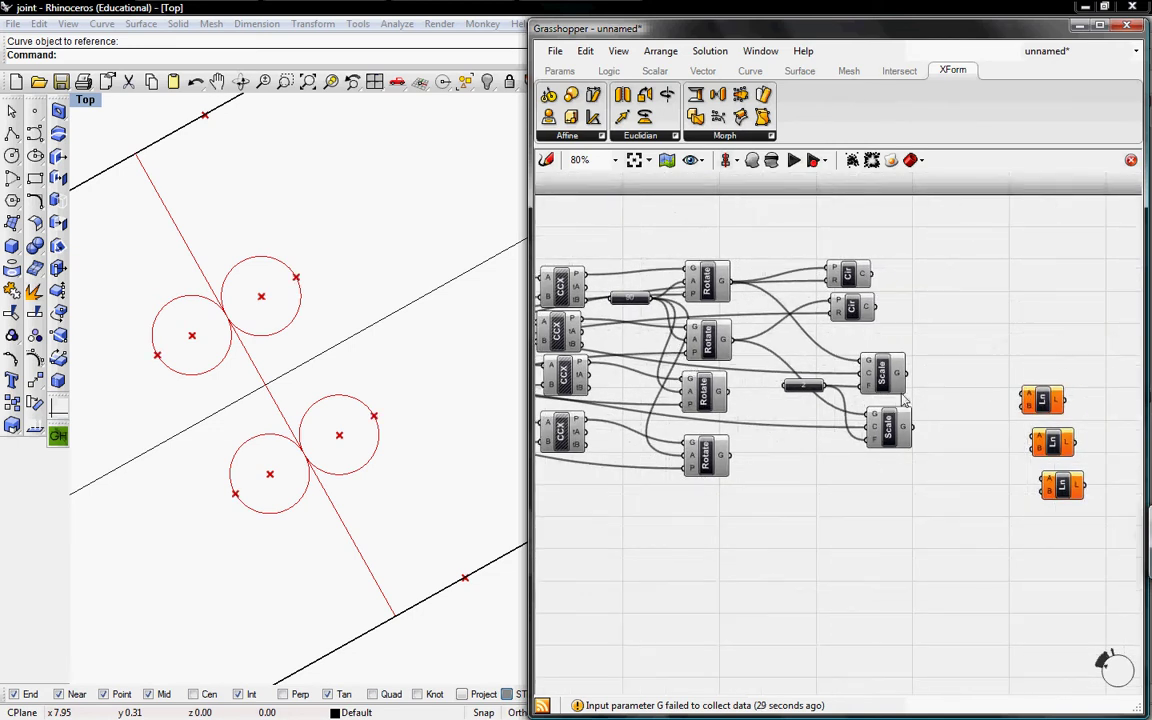
{"action": "scroll", "coordinate": [897, 375], "scroll_direction": "up", "scroll_amount": 3}
{"action": "right_click_drag", "start_coordinate": [958, 391], "coordinate": [906, 361]}
{"action": "left_click_drag", "start_coordinate": [1020, 360], "coordinate": [848, 328]}
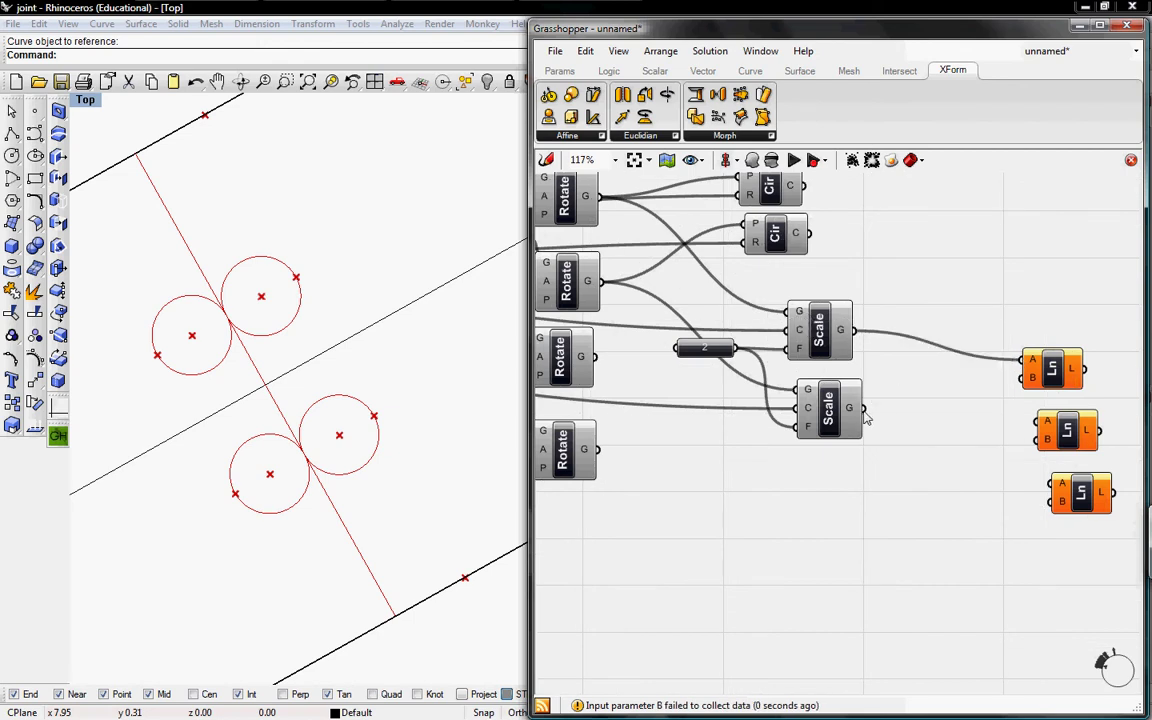
{"action": "left_click_drag", "start_coordinate": [862, 408], "coordinate": [1032, 377]}
Move the three Line components farther from the Scale components to make room between them
{"action": "right_click_drag", "start_coordinate": [1010, 397], "coordinate": [905, 391]}
{"action": "left_click_drag", "start_coordinate": [952, 370], "coordinate": [1082, 330]}
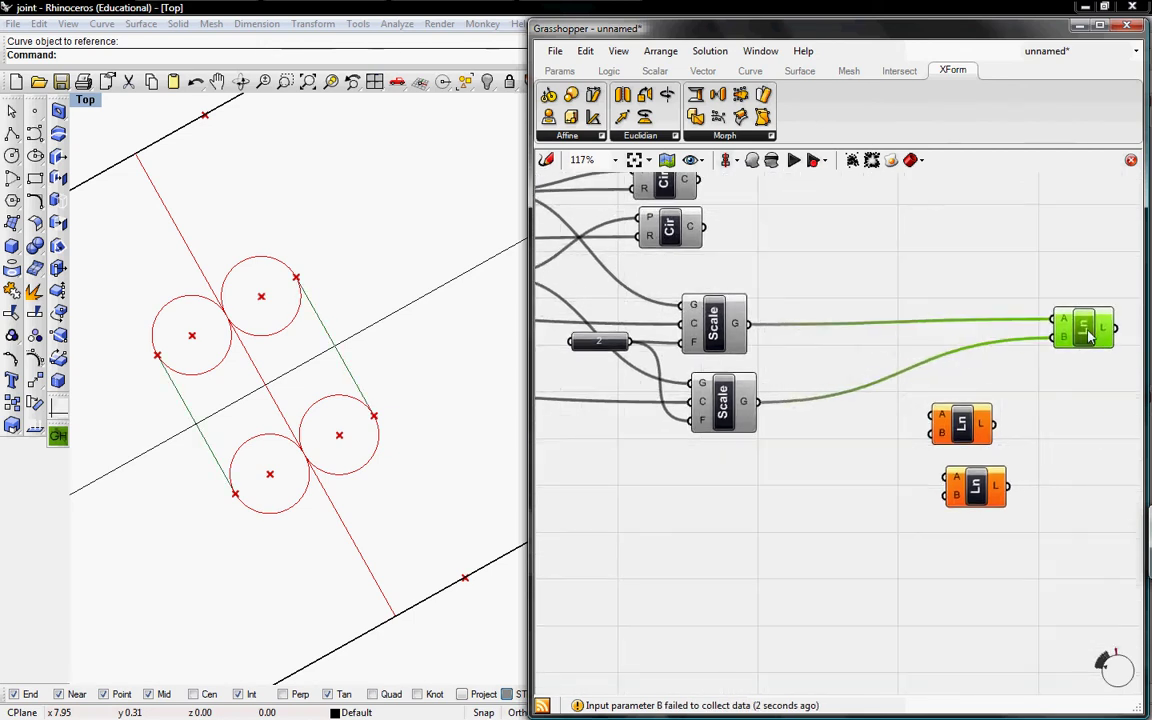
{"action": "left_click", "coordinate": [975, 487]}
{"action": "left_click_drag", "start_coordinate": [938, 418], "coordinate": [1070, 455]}
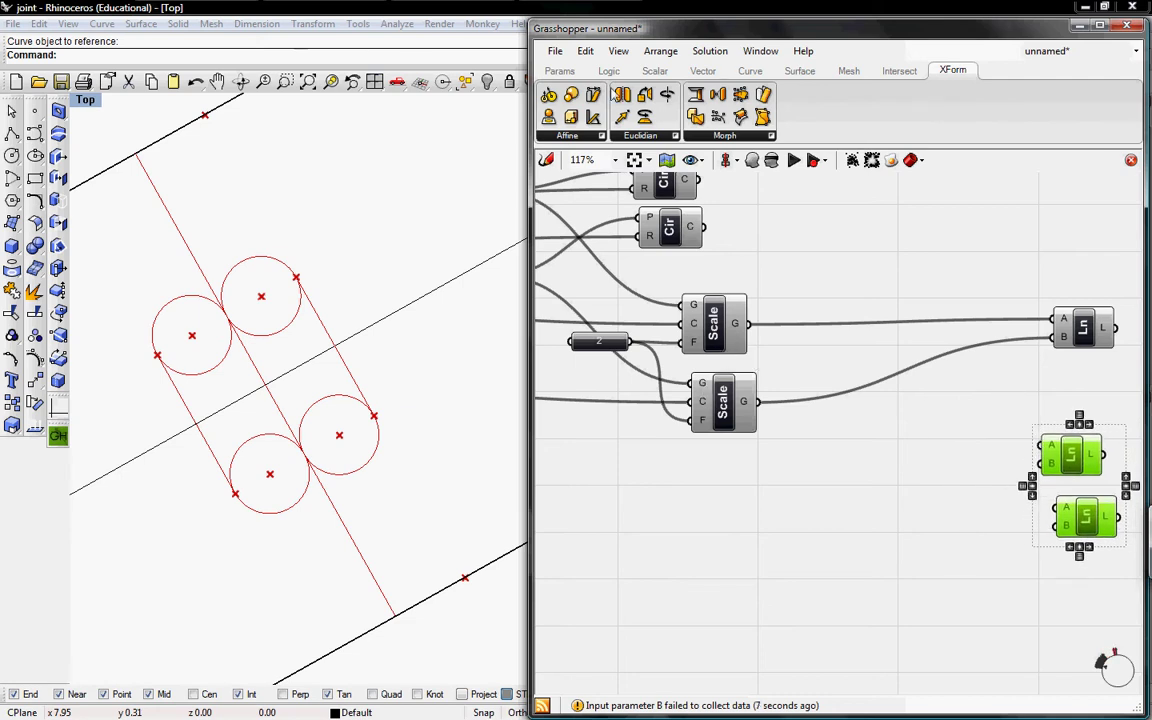
Add a Dispatch component between the Scale and Line components and place a duplicate below it
{"action": "left_click", "coordinate": [614, 71]}
{"action": "left_click", "coordinate": [668, 96]}
{"action": "left_click", "coordinate": [876, 310]}
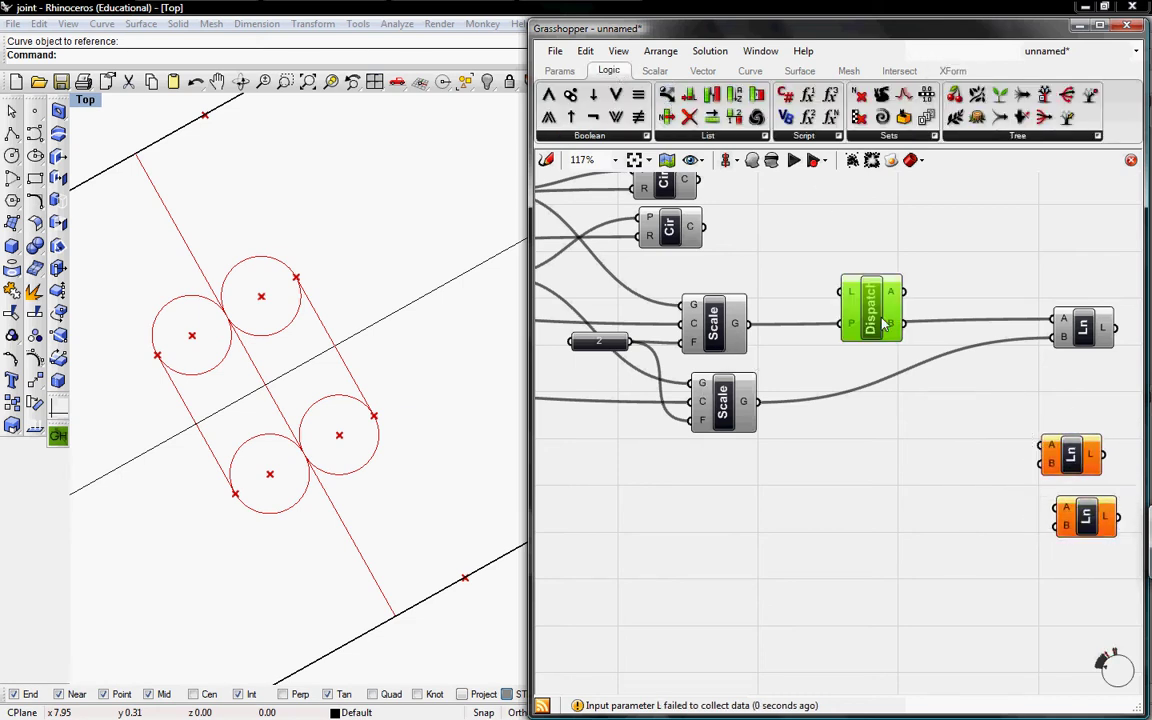
{"action": "left_click_drag", "start_coordinate": [884, 323], "coordinate": [890, 420], "text": "alt"}
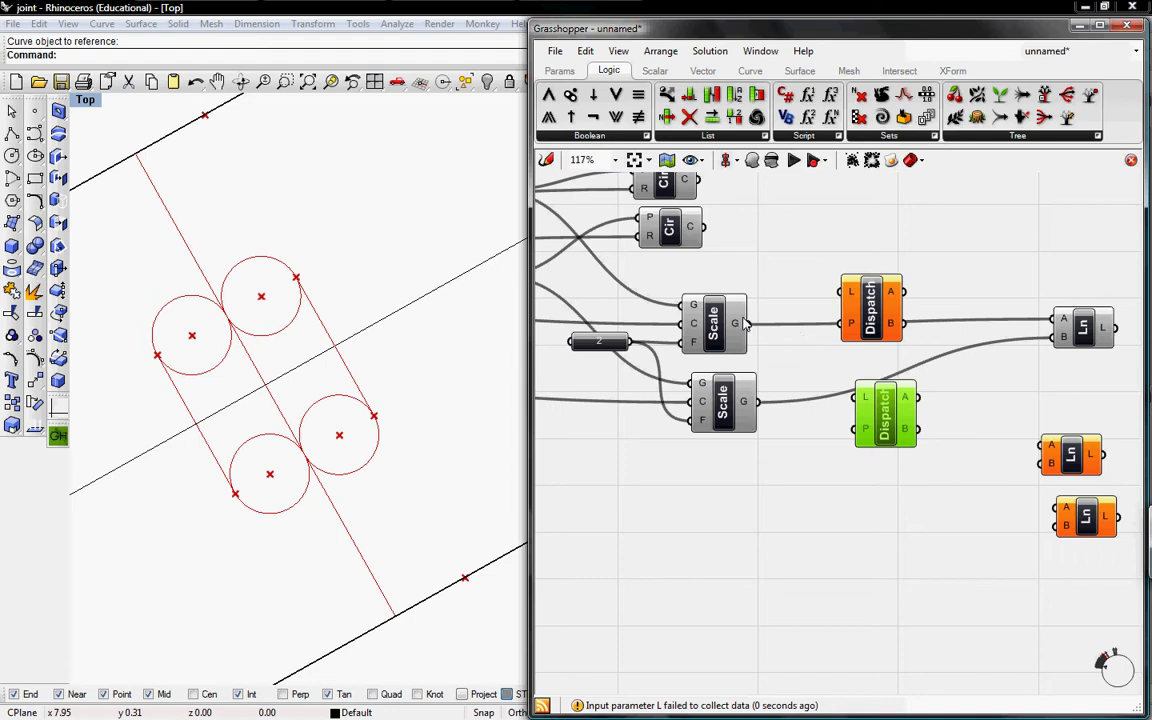
Feed each Scale output into its own Dispatch list and connect both Dispatch A outputs to the first Line's endpoints
{"action": "left_click_drag", "start_coordinate": [744, 322], "coordinate": [840, 291]}
{"action": "left_click_drag", "start_coordinate": [757, 401], "coordinate": [867, 393]}
{"action": "left_click_drag", "start_coordinate": [905, 292], "coordinate": [899, 395]}
{"action": "left_click_drag", "start_coordinate": [1087, 337], "coordinate": [1081, 340]}
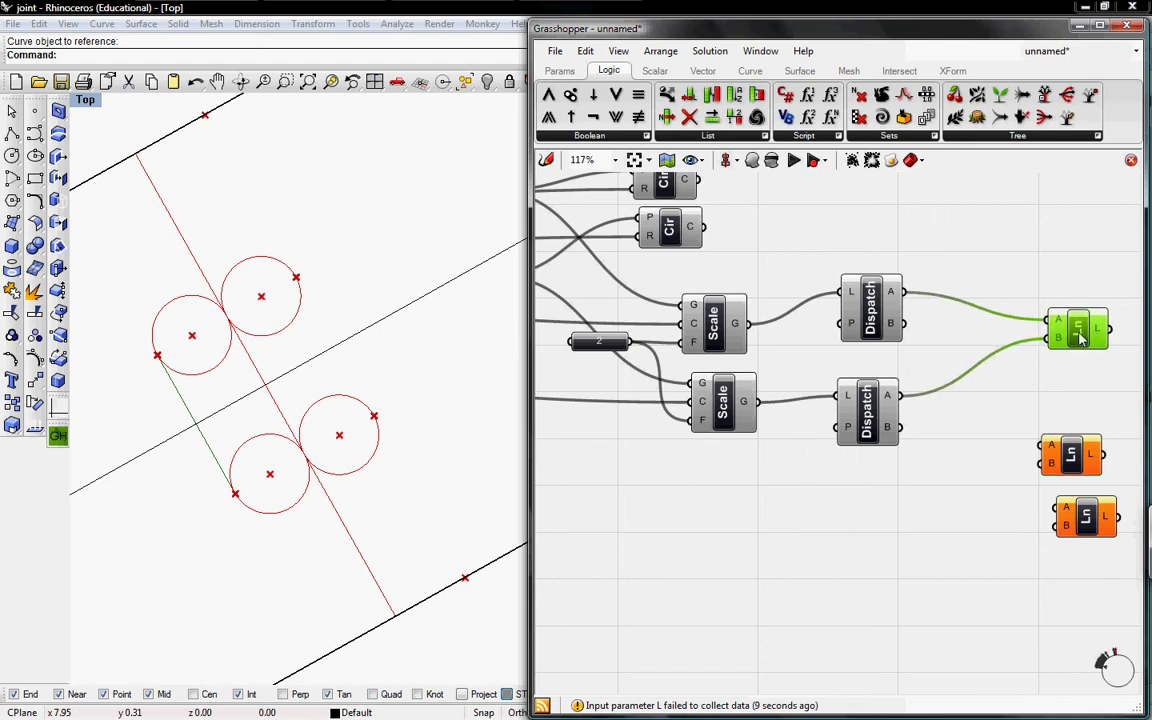
Connect the Dispatch B outputs to A of the other two Lines, with the fourth Rotate feeding the second Line's B and the third Rotate the third's
{"action": "right_click_drag", "start_coordinate": [963, 423], "coordinate": [913, 404]}
{"action": "left_click_drag", "start_coordinate": [990, 426], "coordinate": [855, 306]}
{"action": "scroll", "coordinate": [855, 325], "scroll_direction": "down", "scroll_amount": 3}
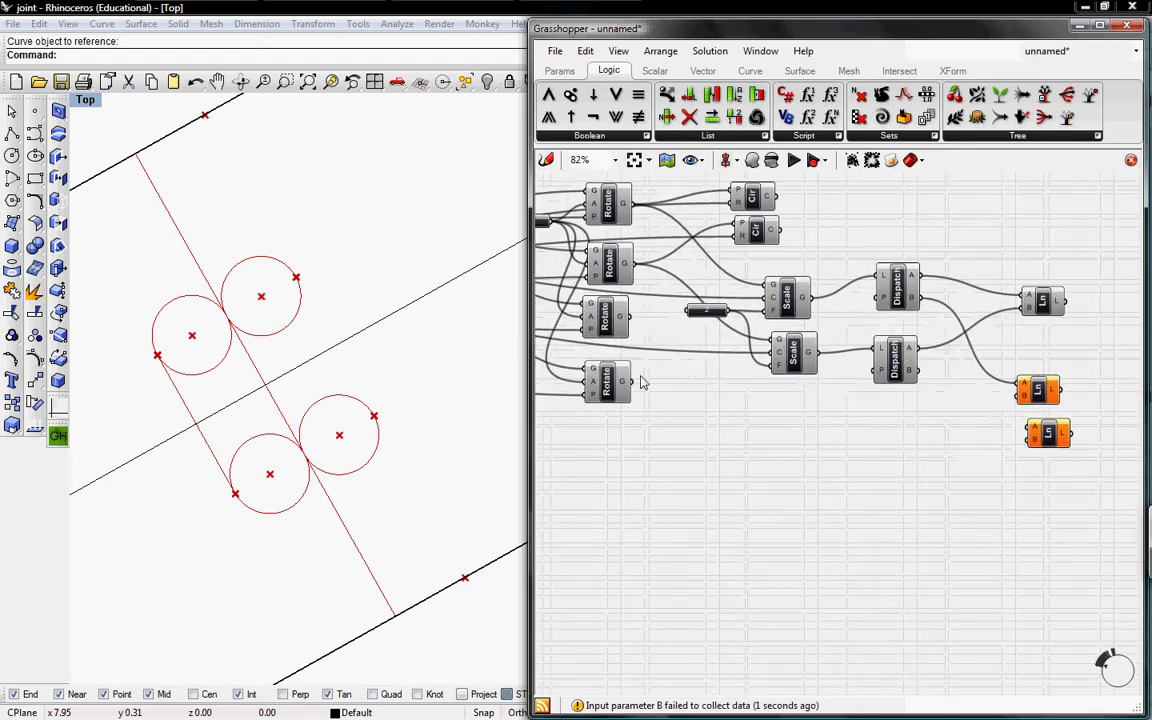
{"action": "left_click_drag", "start_coordinate": [630, 382], "coordinate": [1020, 396]}
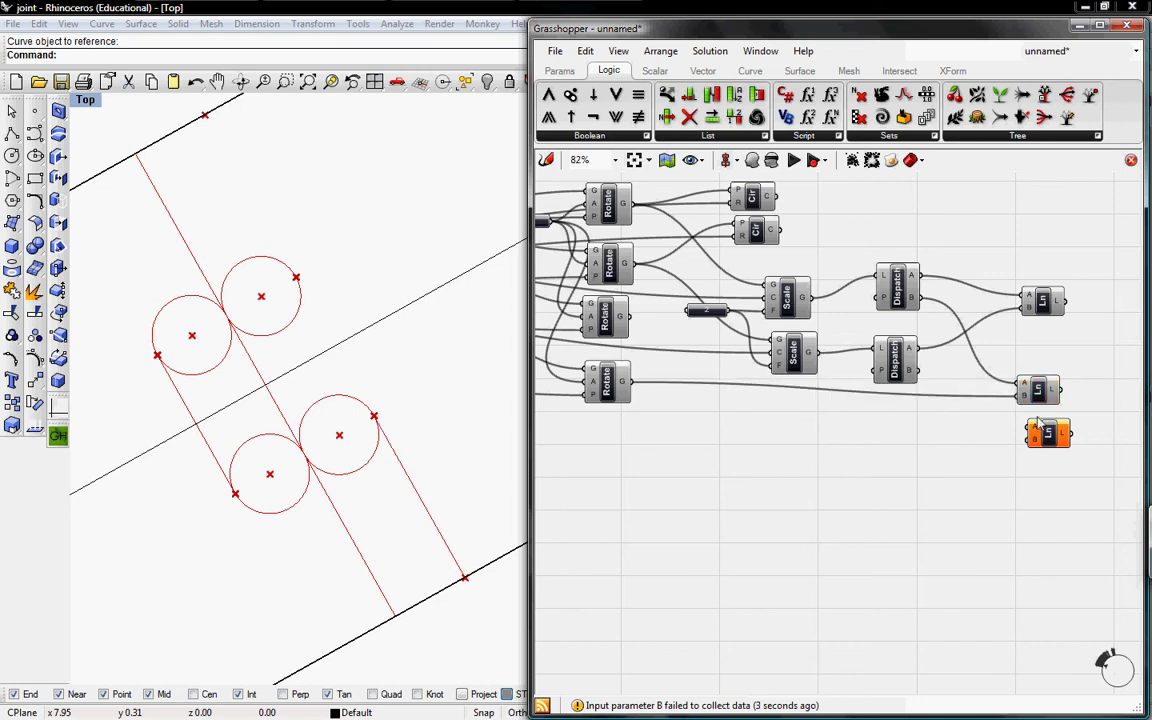
{"action": "left_click_drag", "start_coordinate": [1047, 443], "coordinate": [915, 368]}
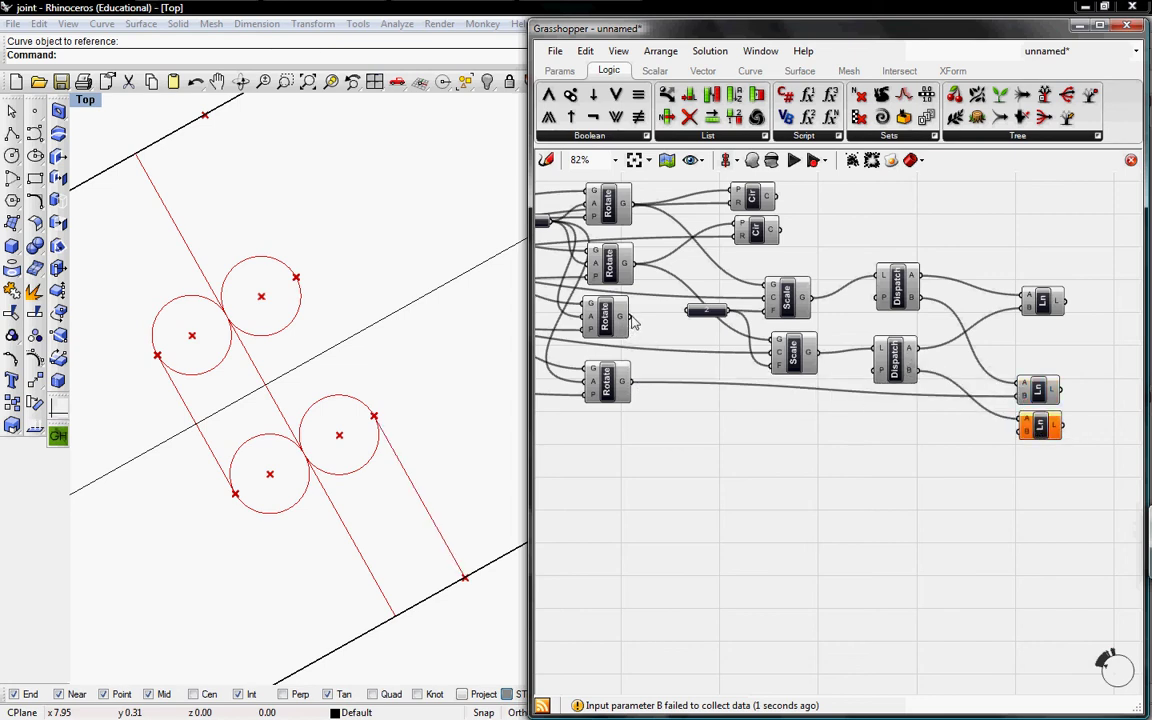
{"action": "left_click_drag", "start_coordinate": [630, 317], "coordinate": [1022, 433]}
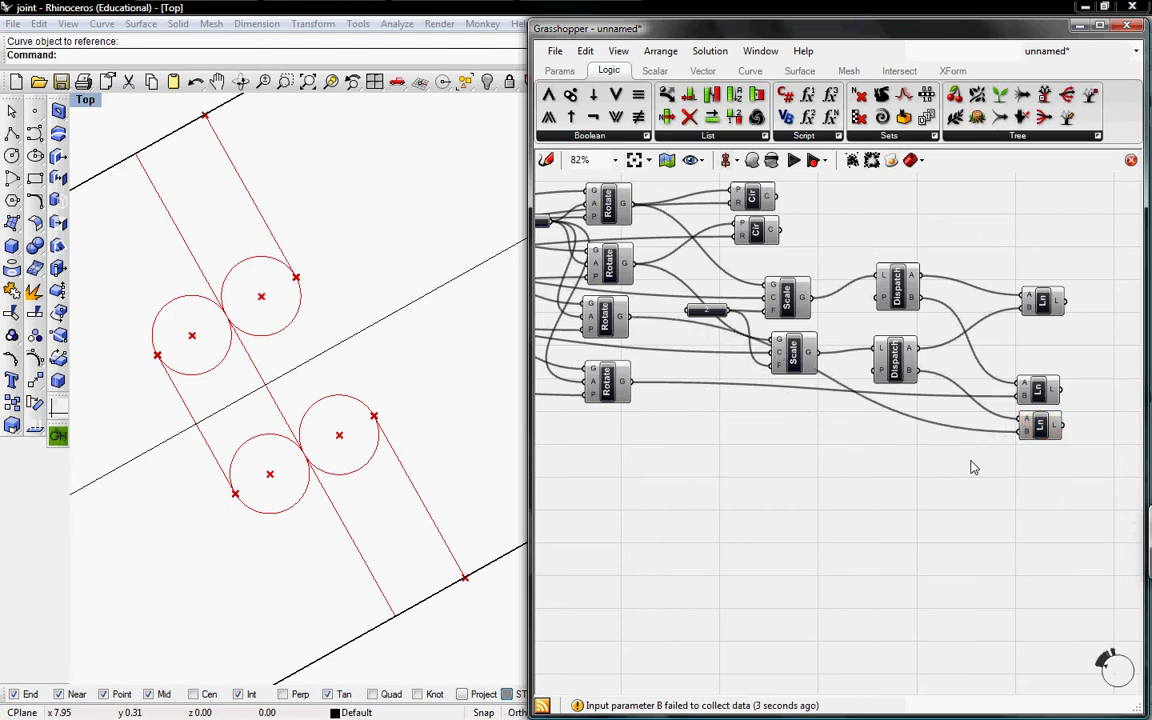
Move the two Dispatch and three Line components together farther away from the Scale components
{"action": "right_click_drag", "start_coordinate": [1031, 417], "coordinate": [893, 432]}
{"action": "scroll", "coordinate": [912, 450], "scroll_direction": "up", "scroll_amount": 4}
{"action": "right_click_drag", "start_coordinate": [903, 349], "coordinate": [900, 384]}
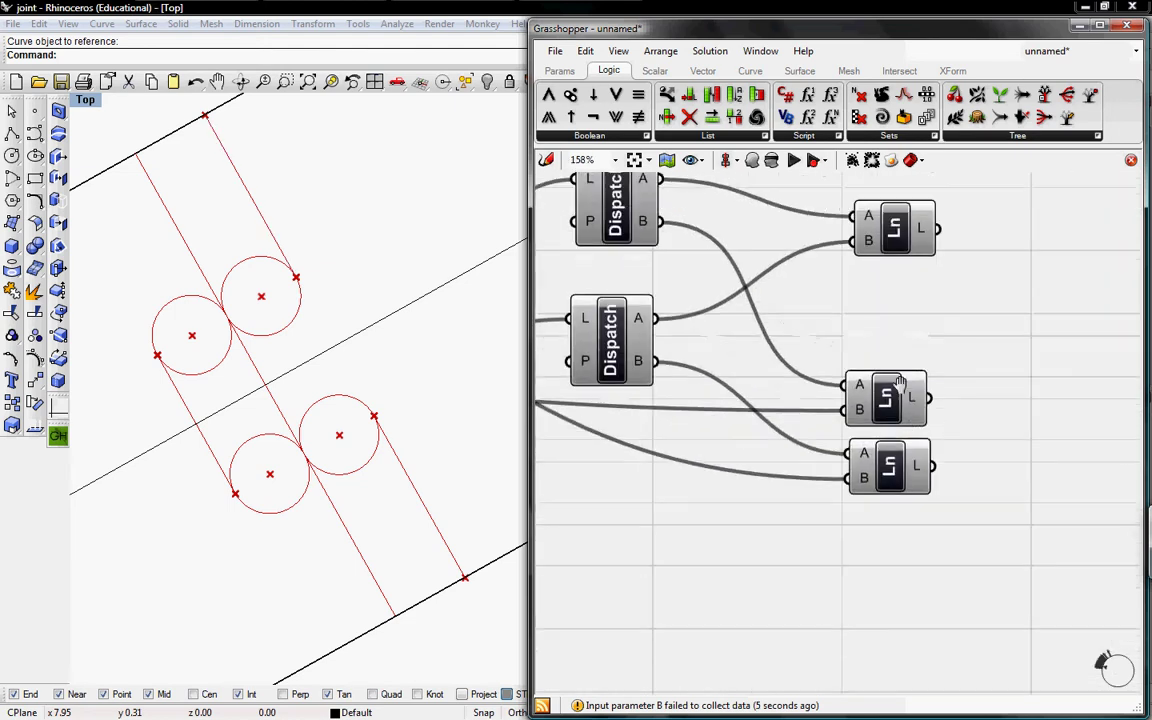
{"action": "left_click_drag", "start_coordinate": [993, 496], "coordinate": [850, 228]}
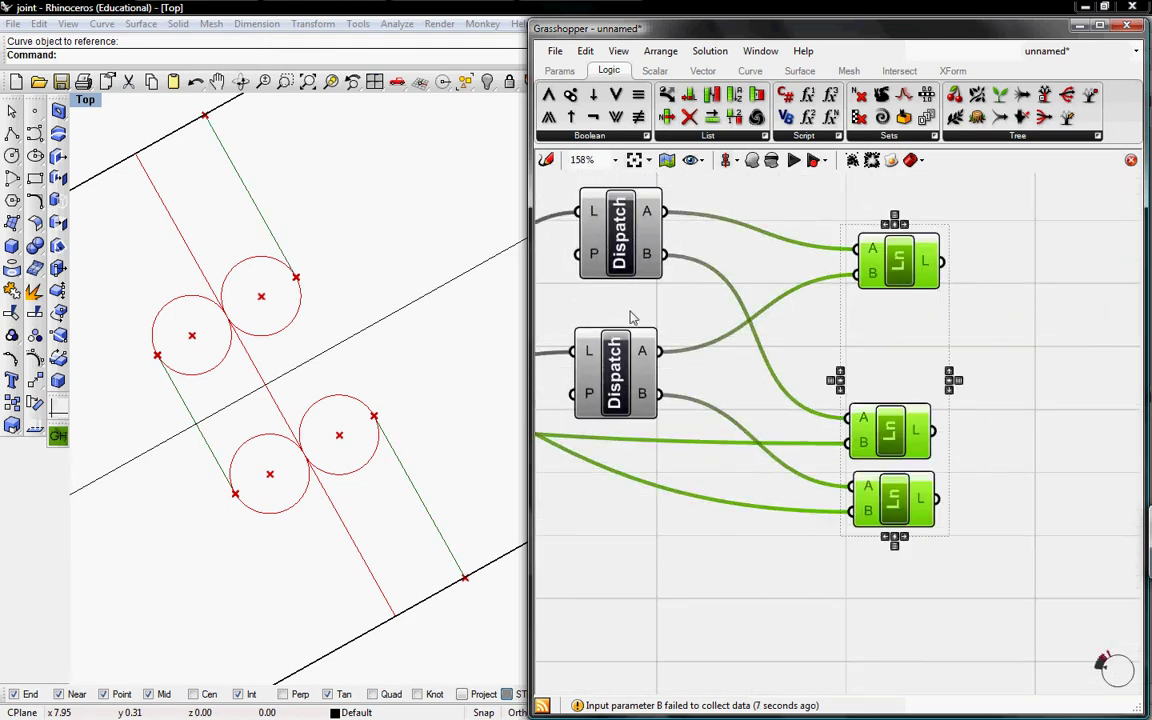
{"action": "left_click", "coordinate": [625, 246], "text": "shift"}
{"action": "left_click", "coordinate": [622, 391], "text": "shift"}
{"action": "scroll", "coordinate": [688, 343], "scroll_direction": "down", "scroll_amount": 4}
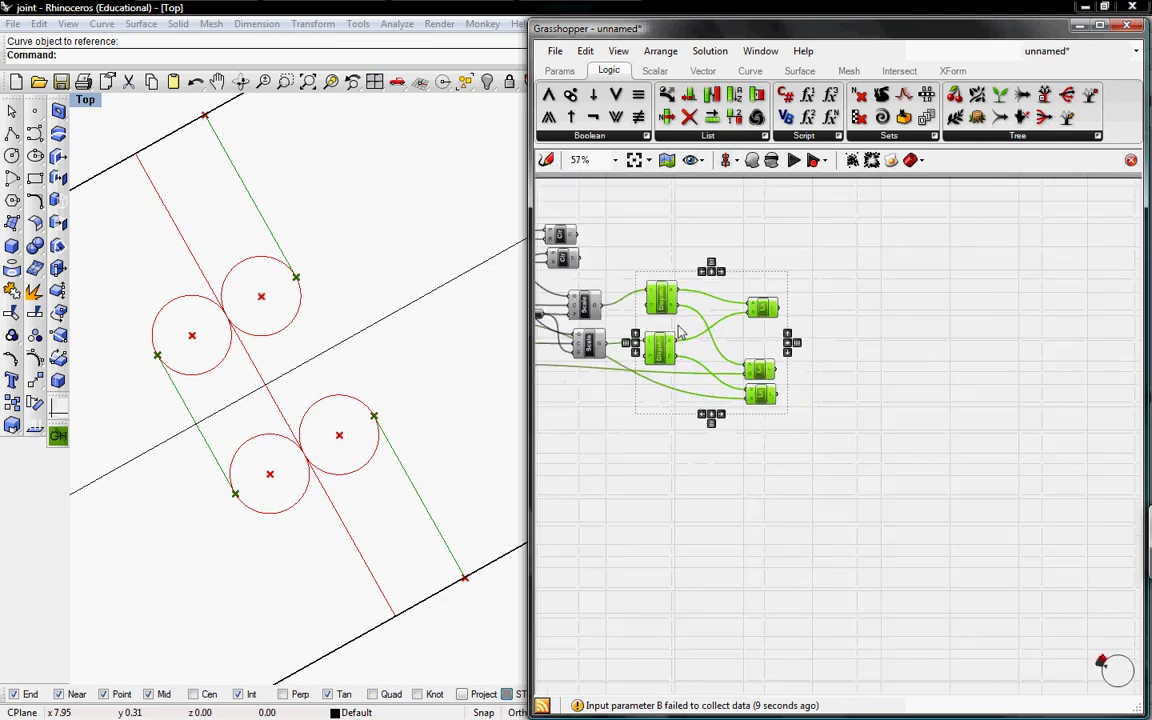
{"action": "left_click_drag", "start_coordinate": [660, 305], "coordinate": [817, 405]}
{"action": "scroll", "coordinate": [646, 355], "scroll_direction": "up", "scroll_amount": 2}
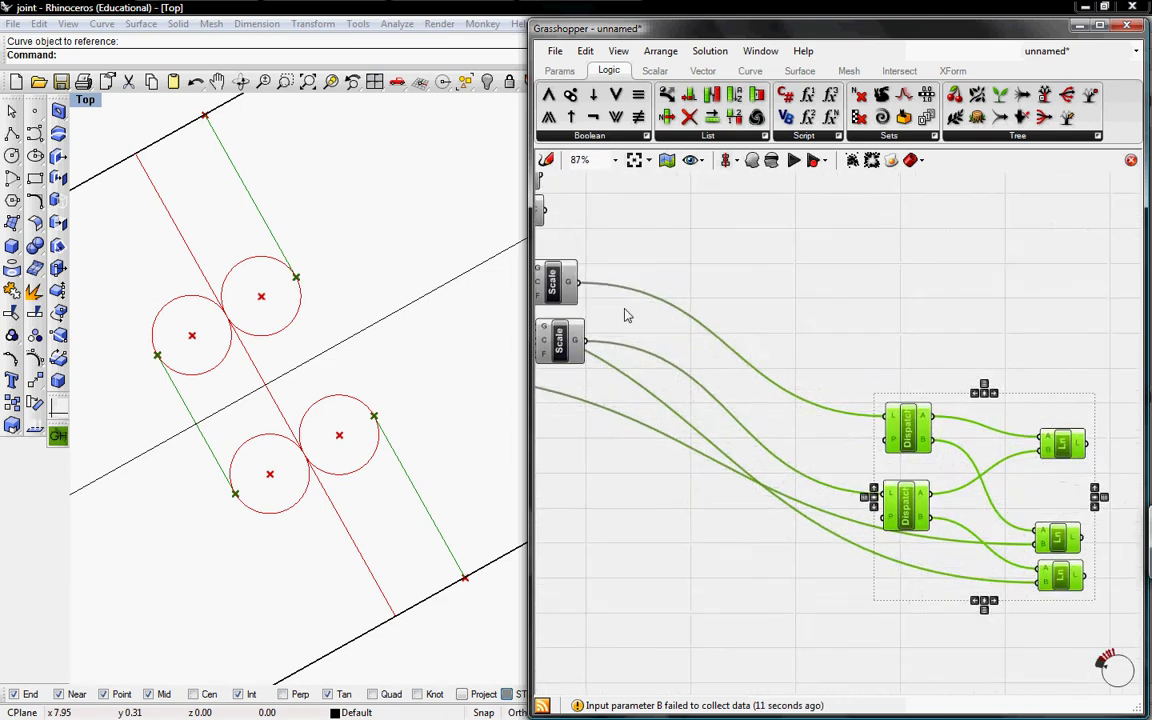
{"action": "right_click", "coordinate": [658, 326]}
{"action": "key", "text": "Escape"}
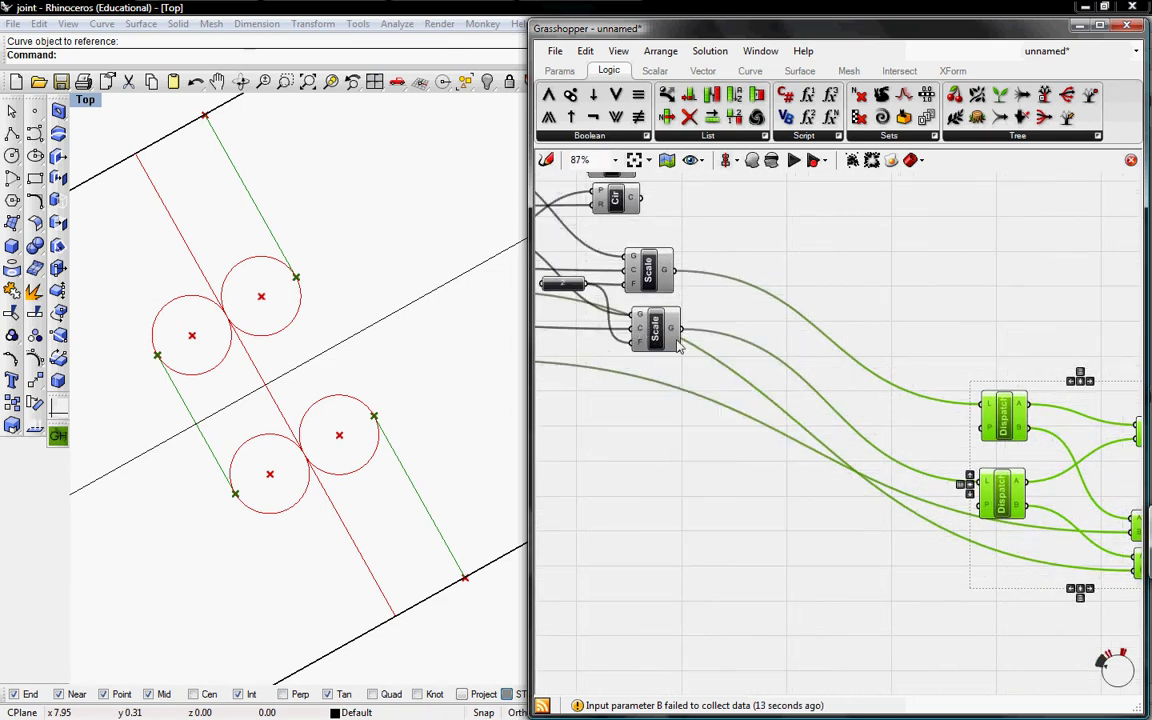
Turn off the preview of the upper Scale component and of both Dispatch components
{"action": "right_click", "coordinate": [646, 268]}
{"action": "left_click", "coordinate": [666, 296]}
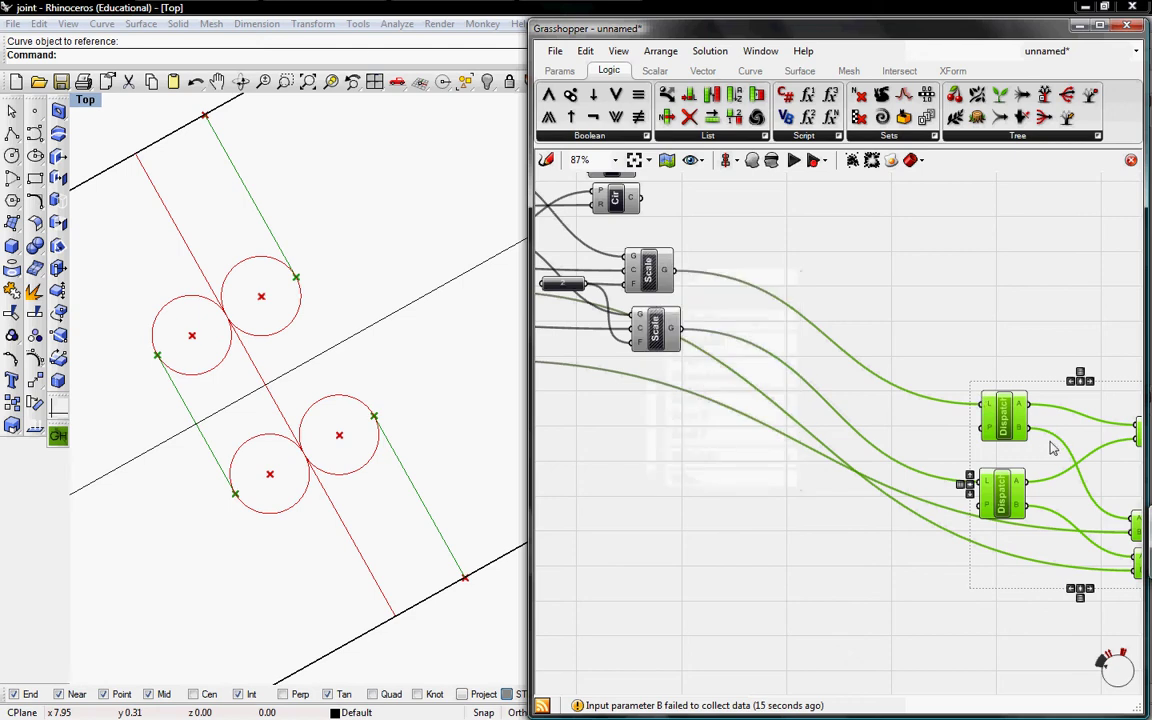
{"action": "right_click", "coordinate": [998, 408]}
{"action": "left_click", "coordinate": [1016, 439]}
{"action": "right_click", "coordinate": [999, 482]}
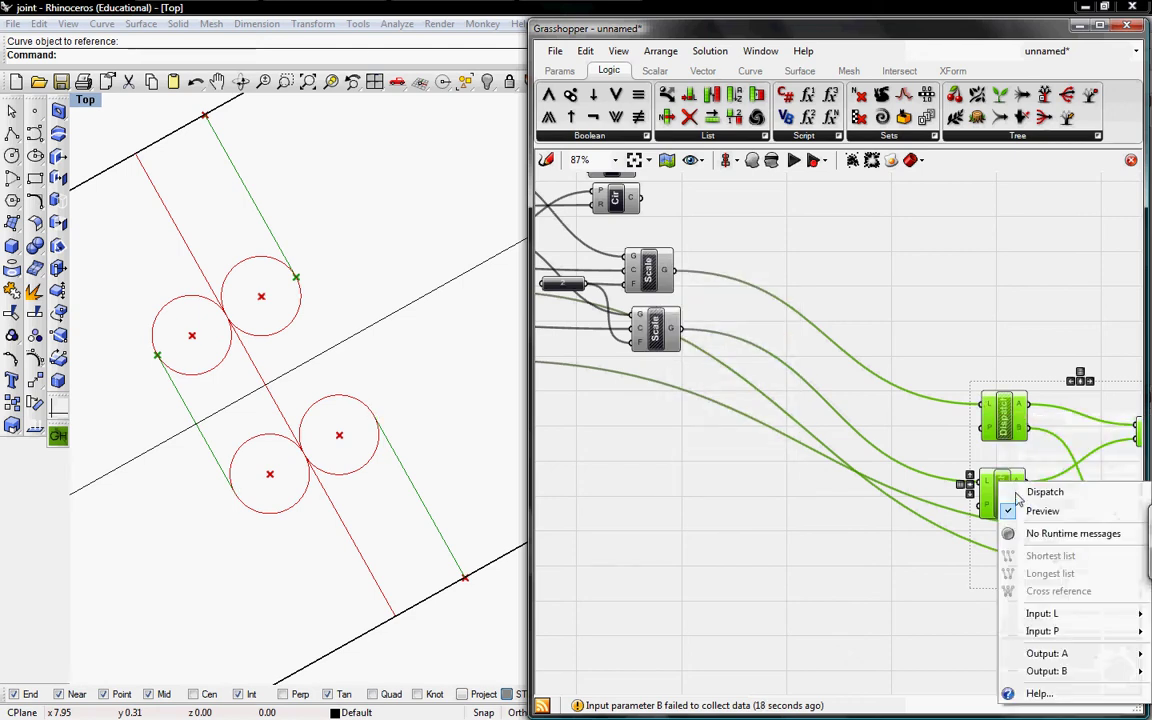
{"action": "left_click", "coordinate": [1012, 510]}
{"action": "left_click", "coordinate": [809, 345]}
Turn off the preview of all four Rotate components
{"action": "right_click_drag", "start_coordinate": [795, 340], "coordinate": [843, 340]}
{"action": "right_click_drag", "start_coordinate": [720, 293], "coordinate": [926, 380]}
{"action": "right_click", "coordinate": [712, 257]}
{"action": "left_click", "coordinate": [746, 280]}
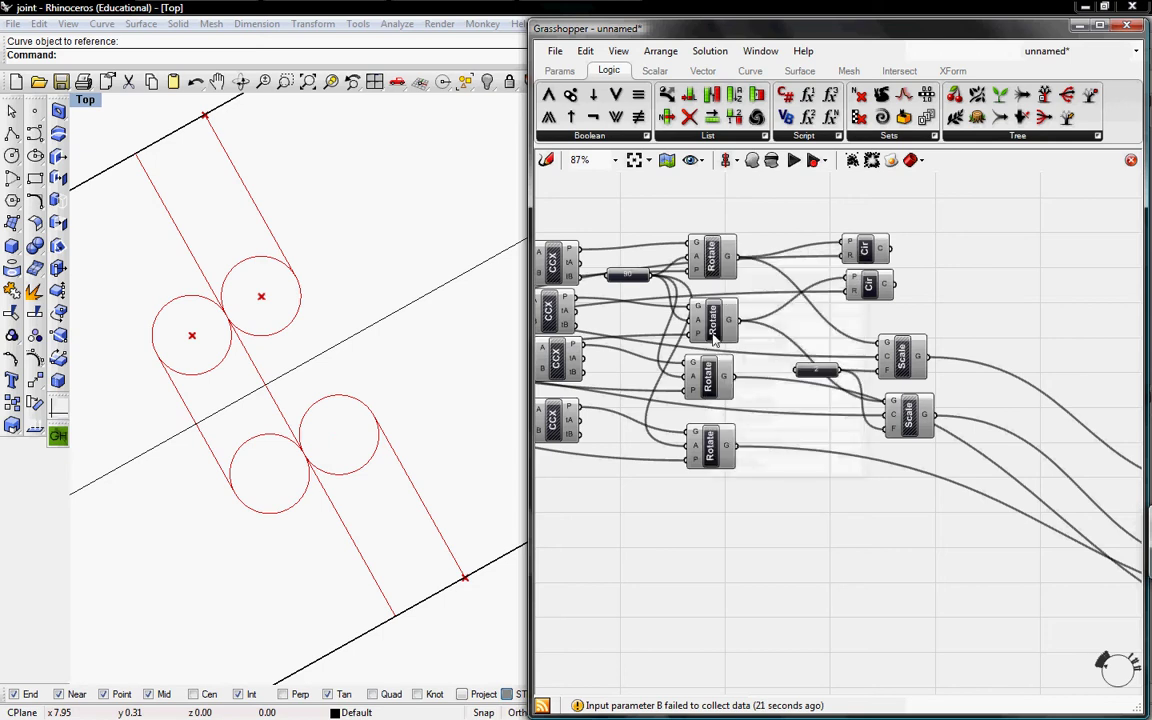
{"action": "right_click", "coordinate": [714, 335]}
{"action": "left_click", "coordinate": [748, 362]}
{"action": "right_click", "coordinate": [714, 390]}
{"action": "left_click", "coordinate": [745, 406]}
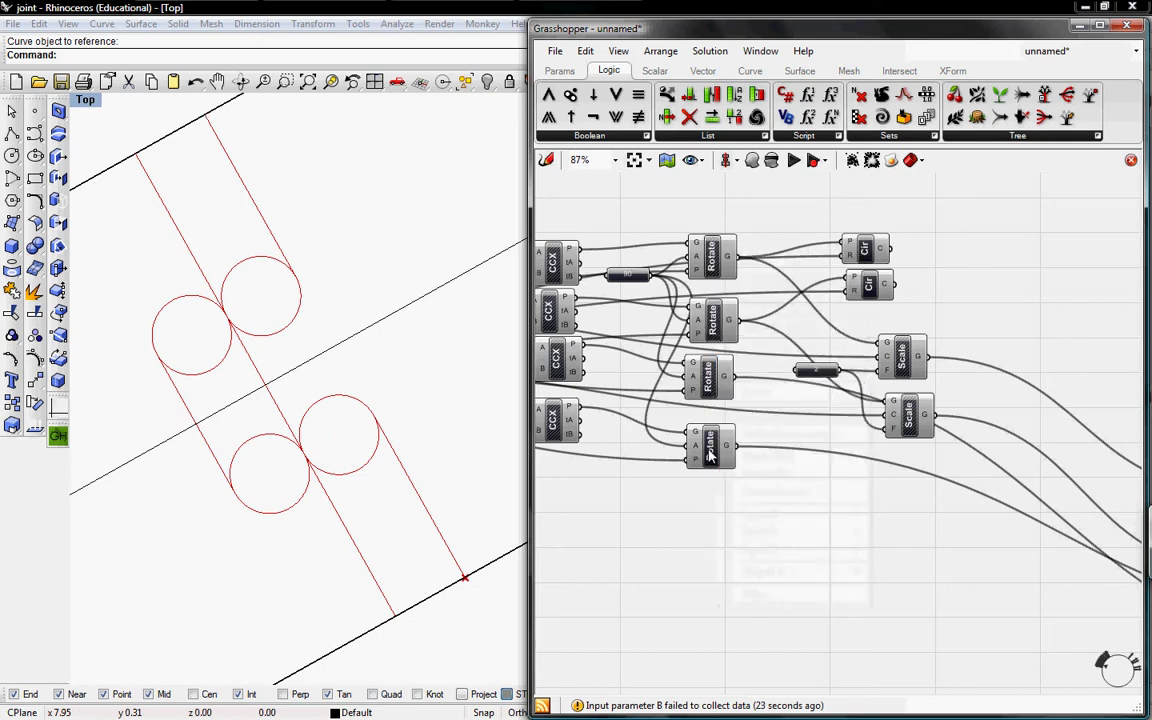
{"action": "right_click", "coordinate": [710, 445]}
{"action": "left_click", "coordinate": [740, 476]}
Add a three-point Arc component (inputs A, B and C) well beyond the Circle components
{"action": "right_click_drag", "start_coordinate": [998, 372], "coordinate": [812, 386]}
{"action": "scroll", "coordinate": [812, 386], "scroll_direction": "up", "scroll_amount": 2}
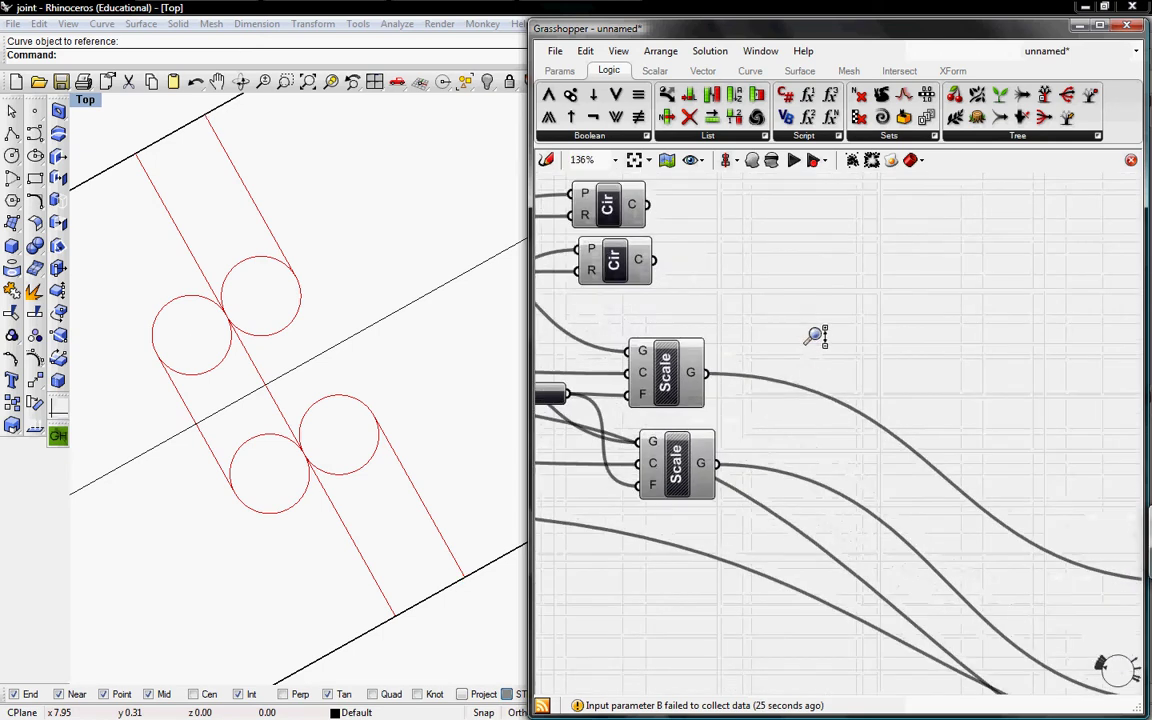
{"action": "right_click_drag", "start_coordinate": [797, 297], "coordinate": [798, 349]}
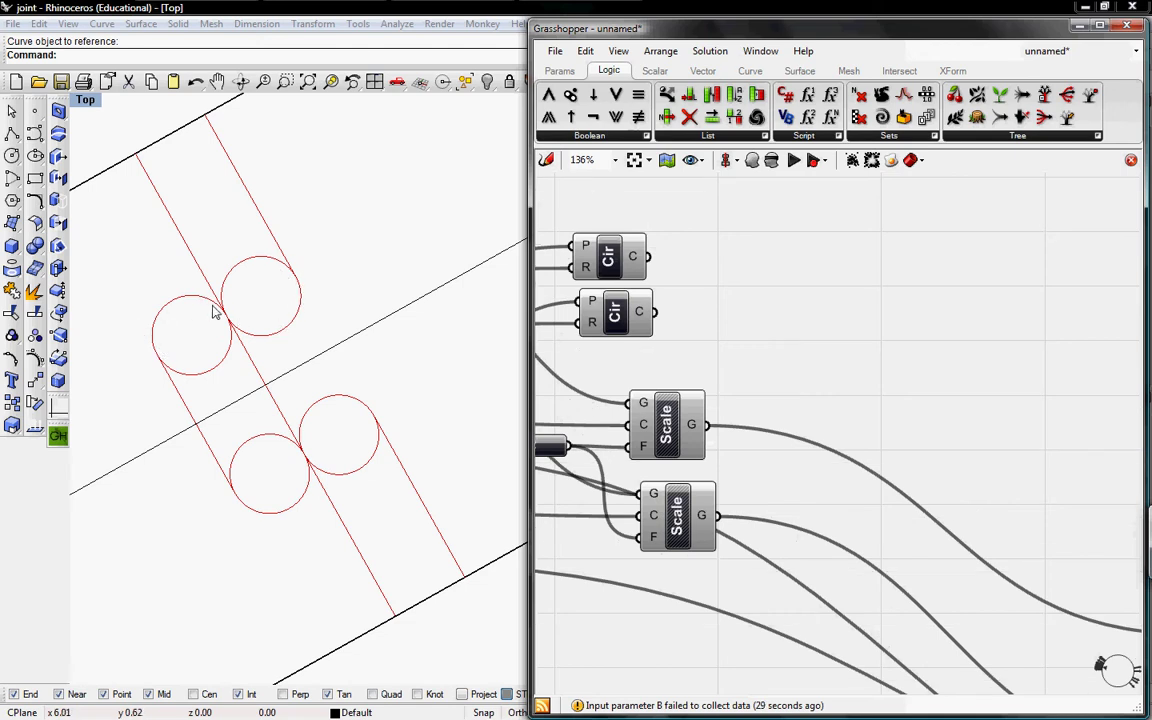
{"action": "left_click", "coordinate": [750, 74]}
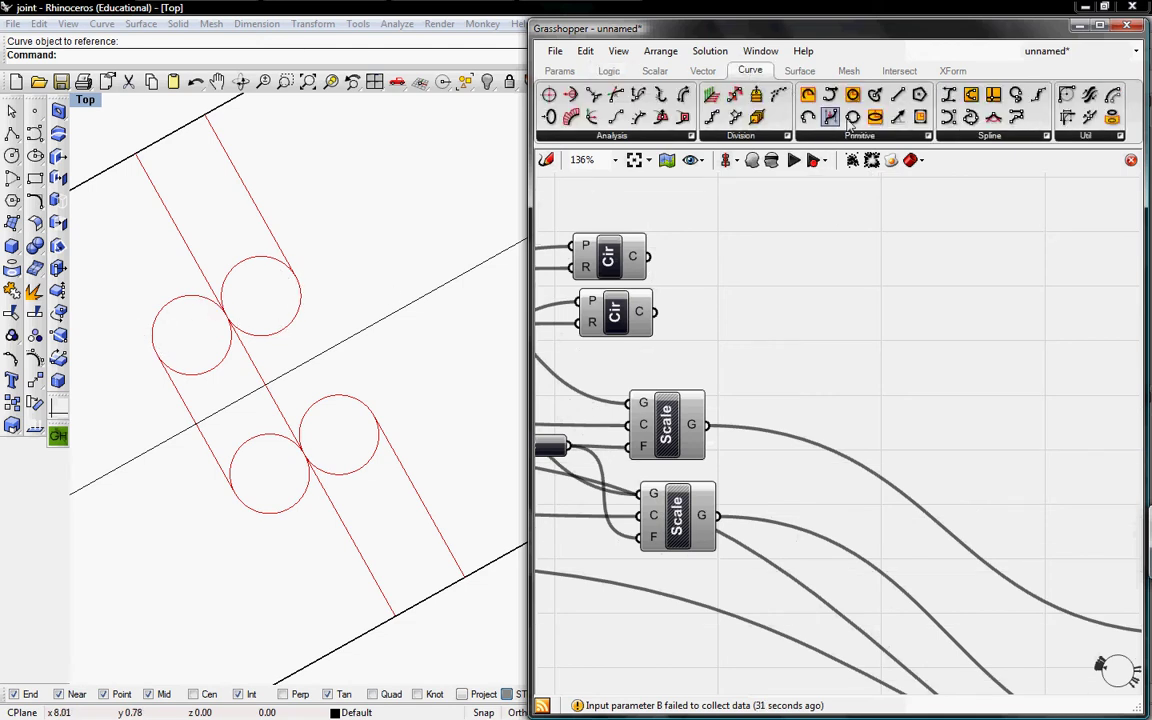
{"action": "left_click", "coordinate": [846, 137]}
{"action": "left_click", "coordinate": [856, 191]}
{"action": "left_click", "coordinate": [994, 276]}
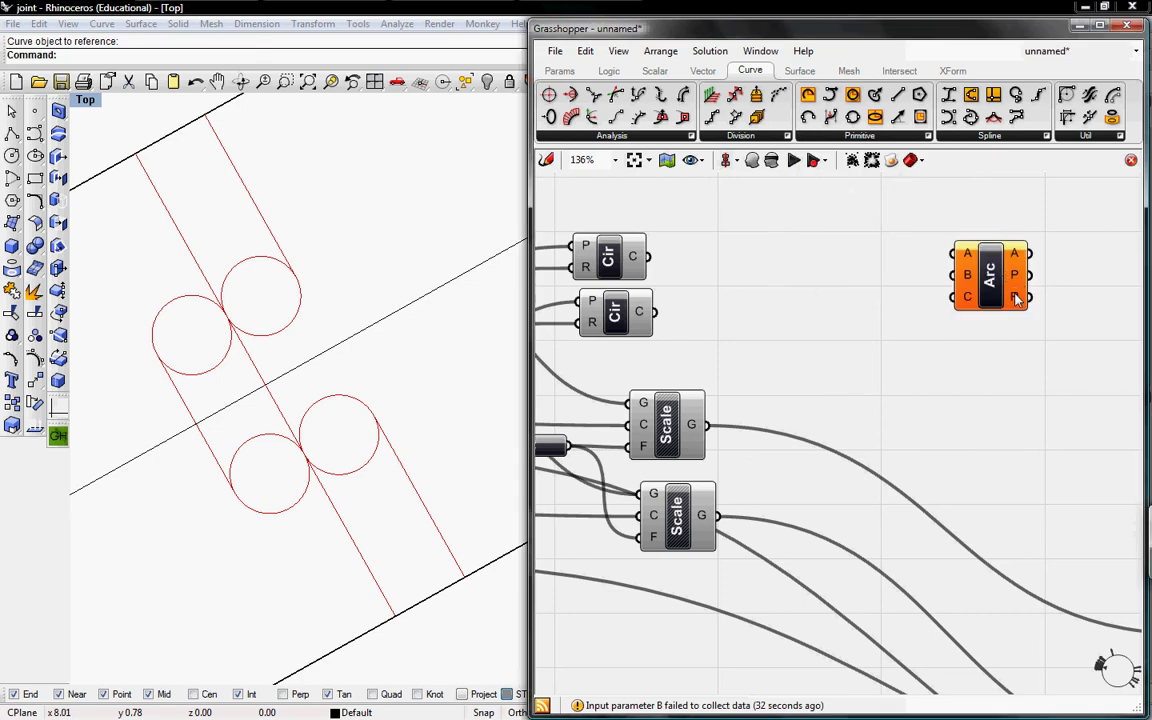
{"action": "left_click_drag", "start_coordinate": [1013, 292], "coordinate": [1071, 248]}
Duplicate the Arc component three times and arrange the four Arcs in a vertical column above the Dispatch components
{"action": "right_click_drag", "start_coordinate": [977, 312], "coordinate": [796, 325]}
{"action": "left_click_drag", "start_coordinate": [863, 260], "coordinate": [1003, 452]}
{"action": "key", "text": "ctrl+c"}
{"action": "key", "text": "ctrl+v"}
{"action": "key", "text": "ctrl+v"}
{"action": "key", "text": "ctrl+v"}
{"action": "left_click_drag", "start_coordinate": [1036, 245], "coordinate": [1012, 525]}
{"action": "right_click_drag", "start_coordinate": [833, 296], "coordinate": [885, 272]}
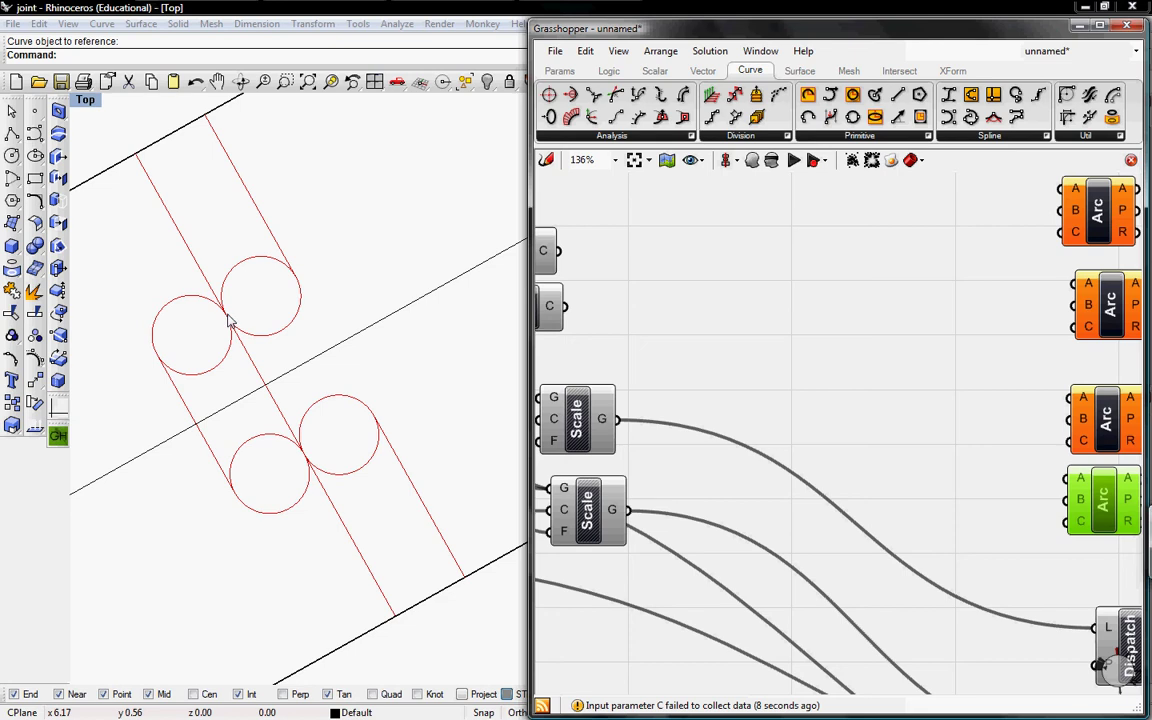
Connect the point outputs of the two existing Eval components to the A inputs of the four Arcs
{"action": "scroll", "coordinate": [822, 311], "scroll_direction": "down", "scroll_amount": 6}
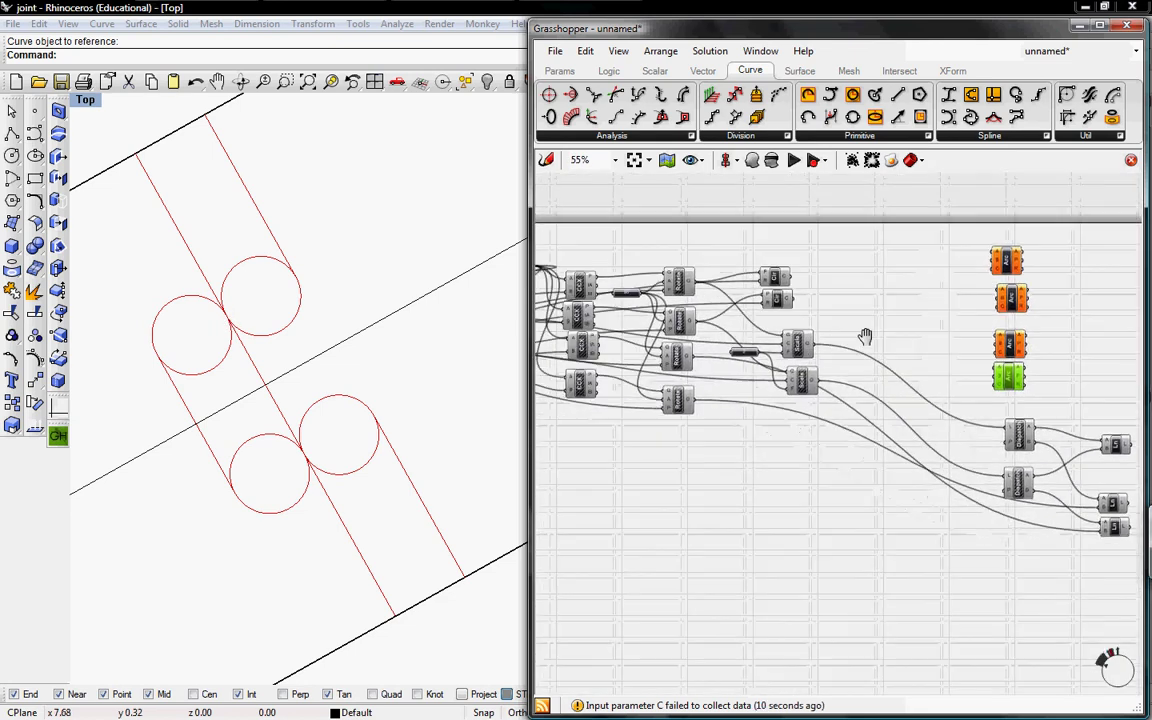
{"action": "right_click_drag", "start_coordinate": [785, 293], "coordinate": [739, 298]}
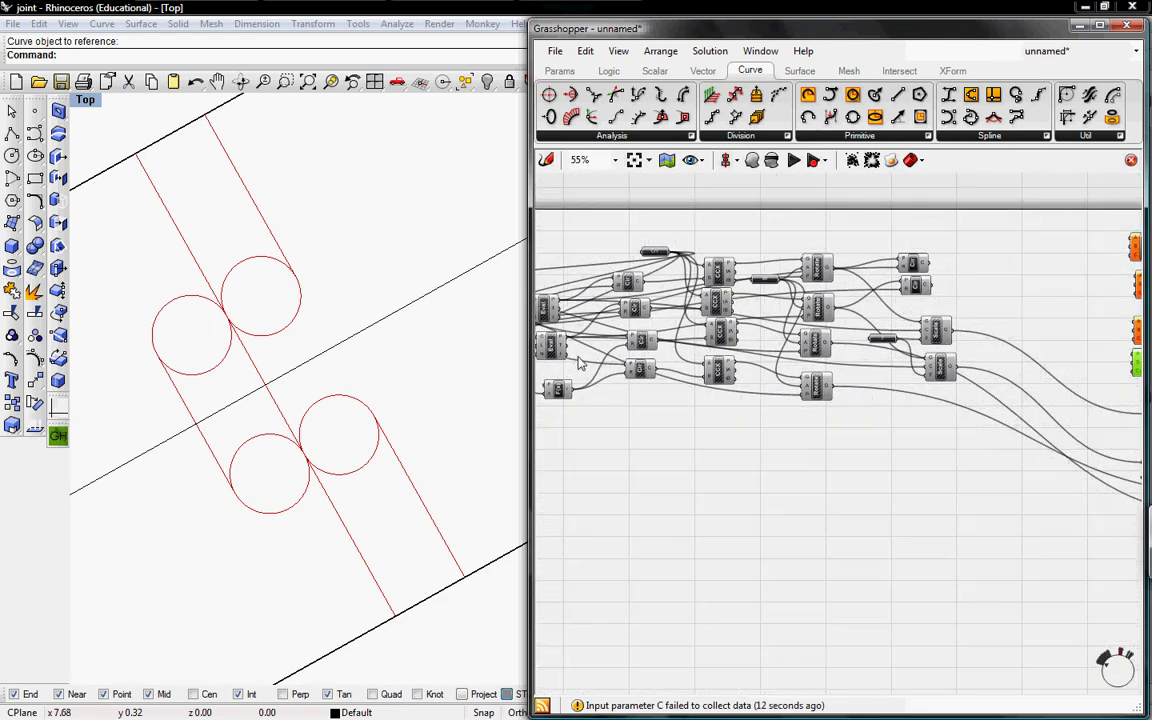
{"action": "left_click_drag", "start_coordinate": [580, 360], "coordinate": [547, 302]}
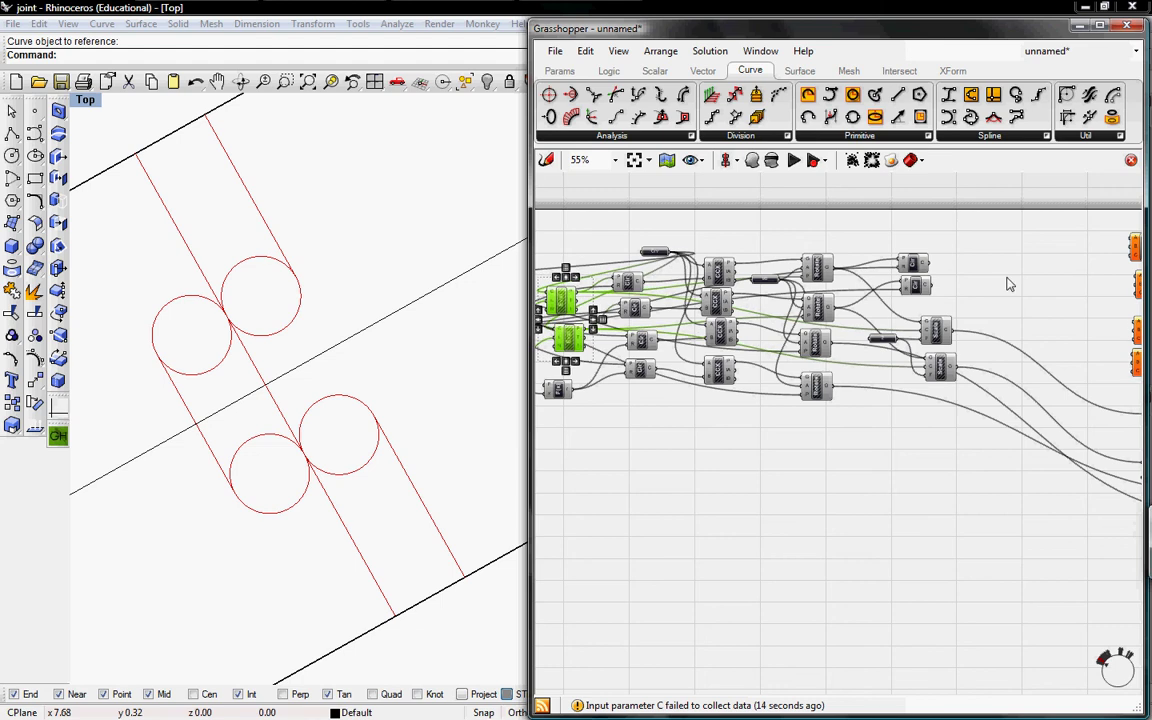
{"action": "left_click", "coordinate": [1088, 276]}
{"action": "left_click_drag", "start_coordinate": [1122, 244], "coordinate": [1131, 277]}
{"action": "right_click_drag", "start_coordinate": [1105, 300], "coordinate": [1090, 291]}
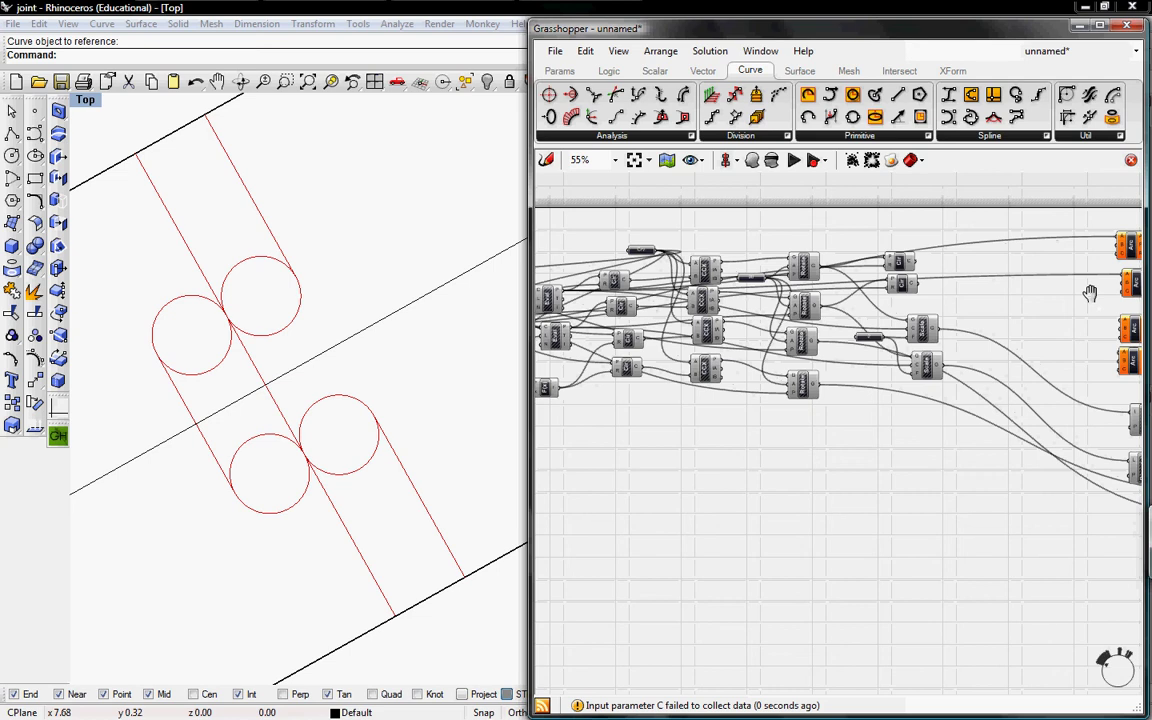
{"action": "left_click", "coordinate": [550, 298]}
{"action": "left_click", "coordinate": [560, 337]}
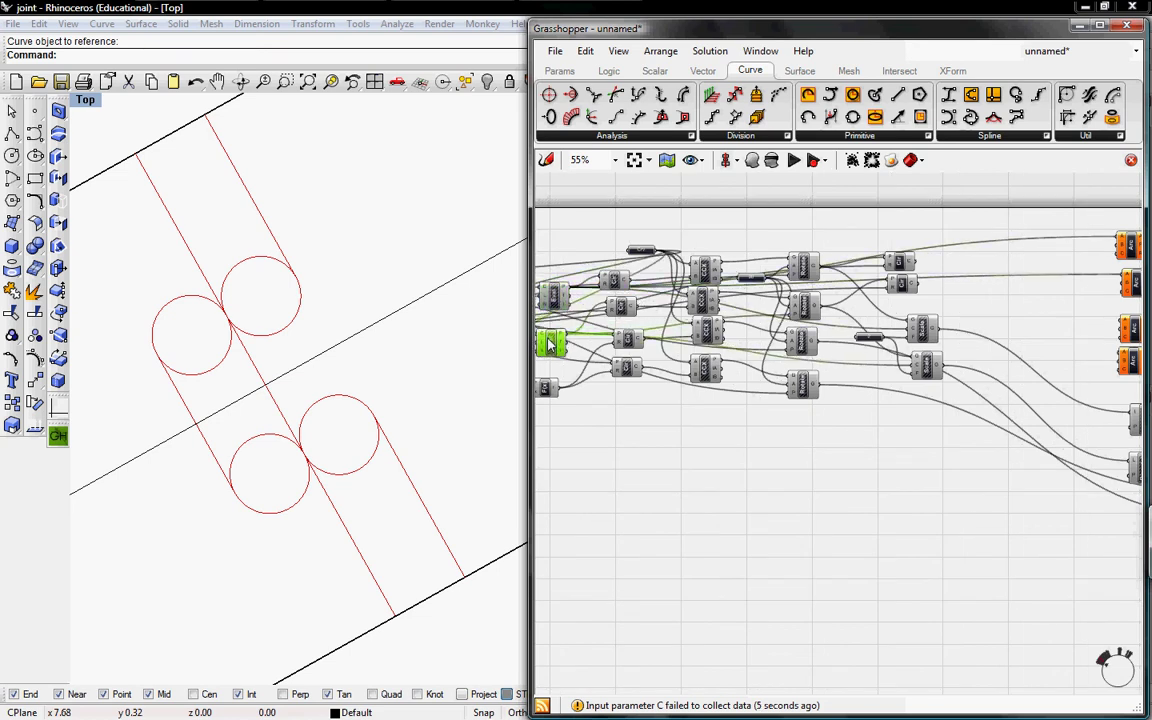
{"action": "right_click_drag", "start_coordinate": [590, 340], "coordinate": [573, 342]}
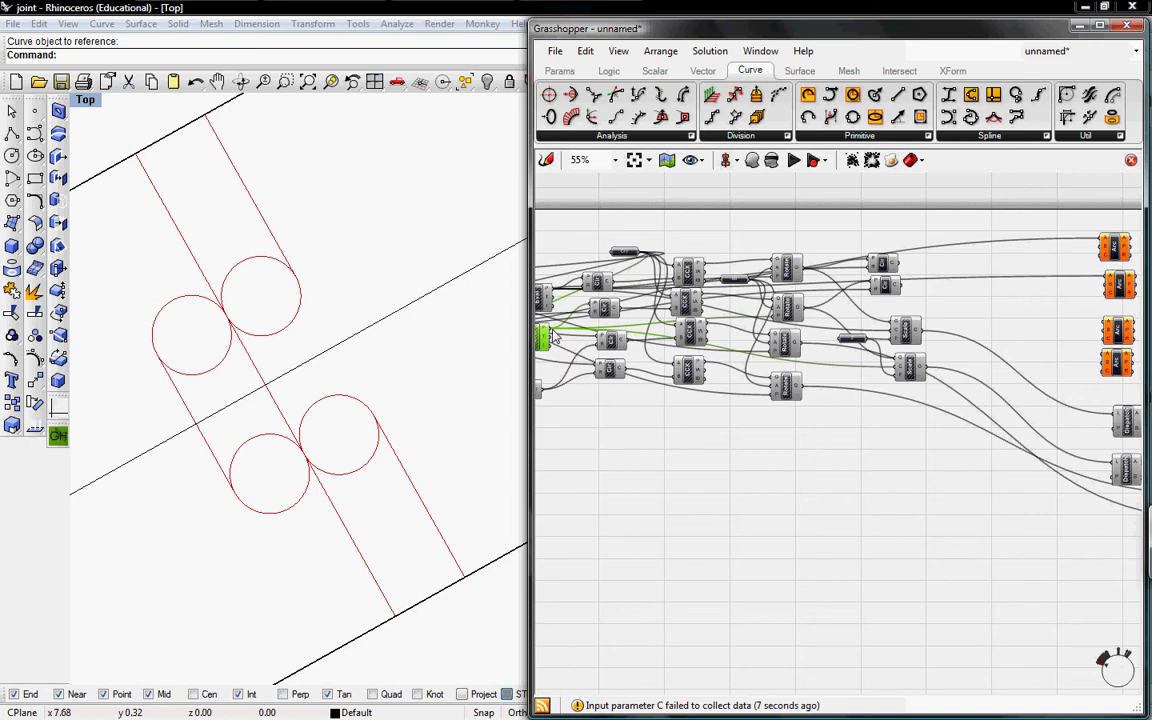
{"action": "mouse_move", "coordinate": [555, 330]}
{"action": "left_mouse_down"}
{"action": "mouse_move", "coordinate": [769, 340]}
{"action": "mouse_move", "coordinate": [1110, 324]}
{"action": "mouse_move", "coordinate": [852, 339]}
{"action": "mouse_move", "coordinate": [552, 329]}
{"action": "left_mouse_up"}
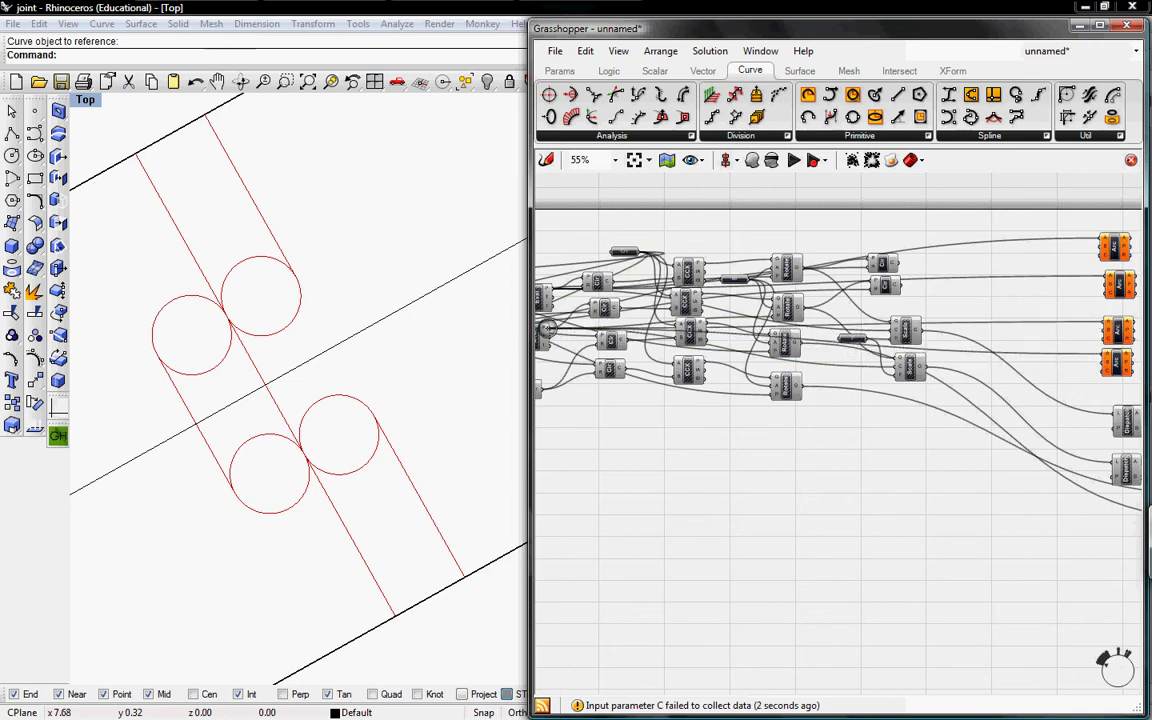
Move both Dispatch components back between the Scale and Arc components and turn on their preview
{"action": "scroll", "coordinate": [1067, 321], "scroll_direction": "up", "scroll_amount": 3}
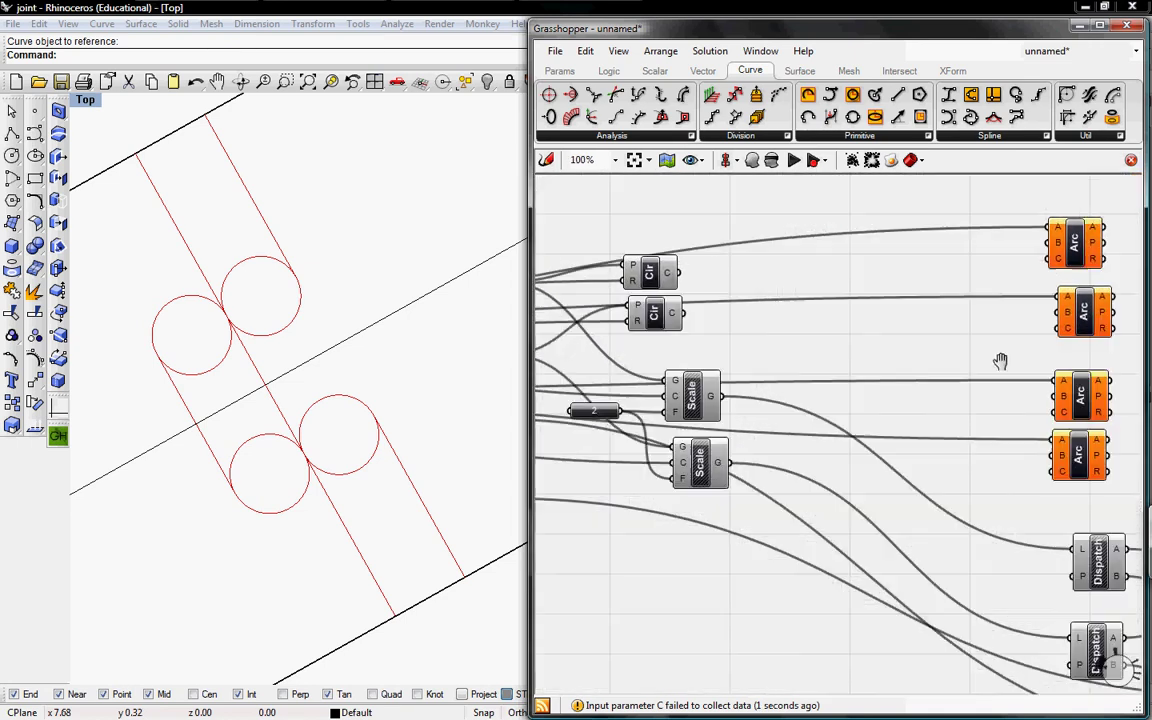
{"action": "right_click_drag", "start_coordinate": [770, 380], "coordinate": [776, 319]}
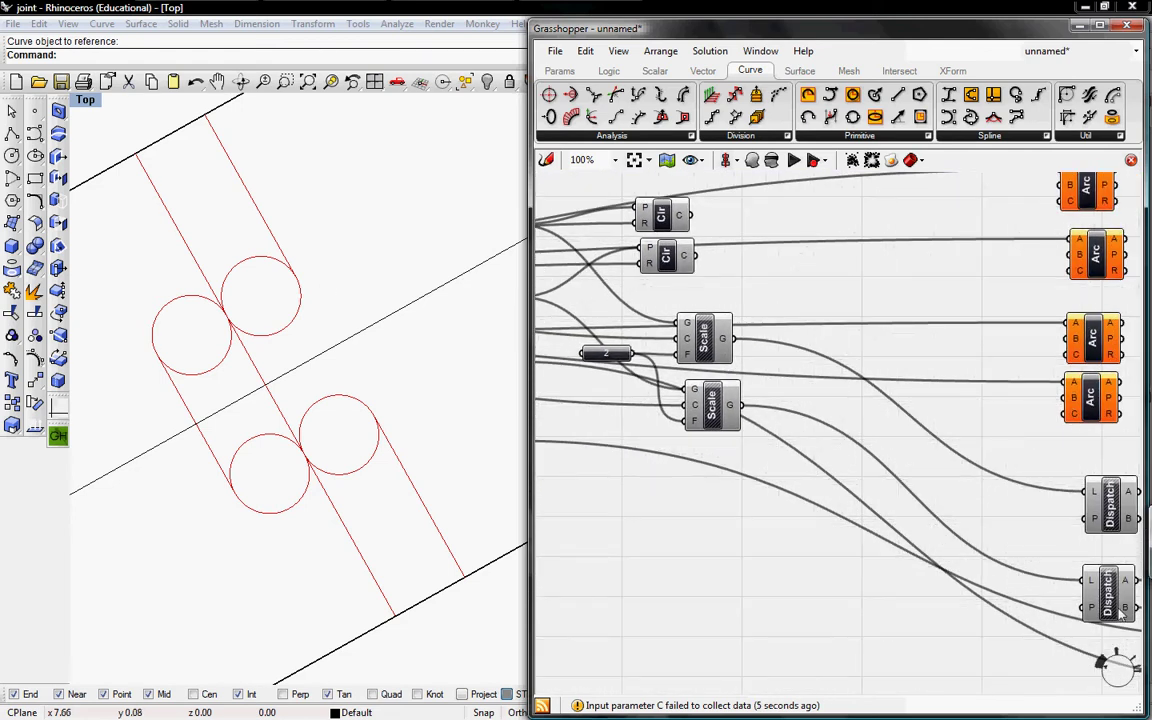
{"action": "left_click_drag", "start_coordinate": [1106, 606], "coordinate": [884, 578]}
{"action": "left_click_drag", "start_coordinate": [1117, 514], "coordinate": [868, 453]}
{"action": "right_click", "coordinate": [852, 442]}
{"action": "left_click", "coordinate": [869, 476]}
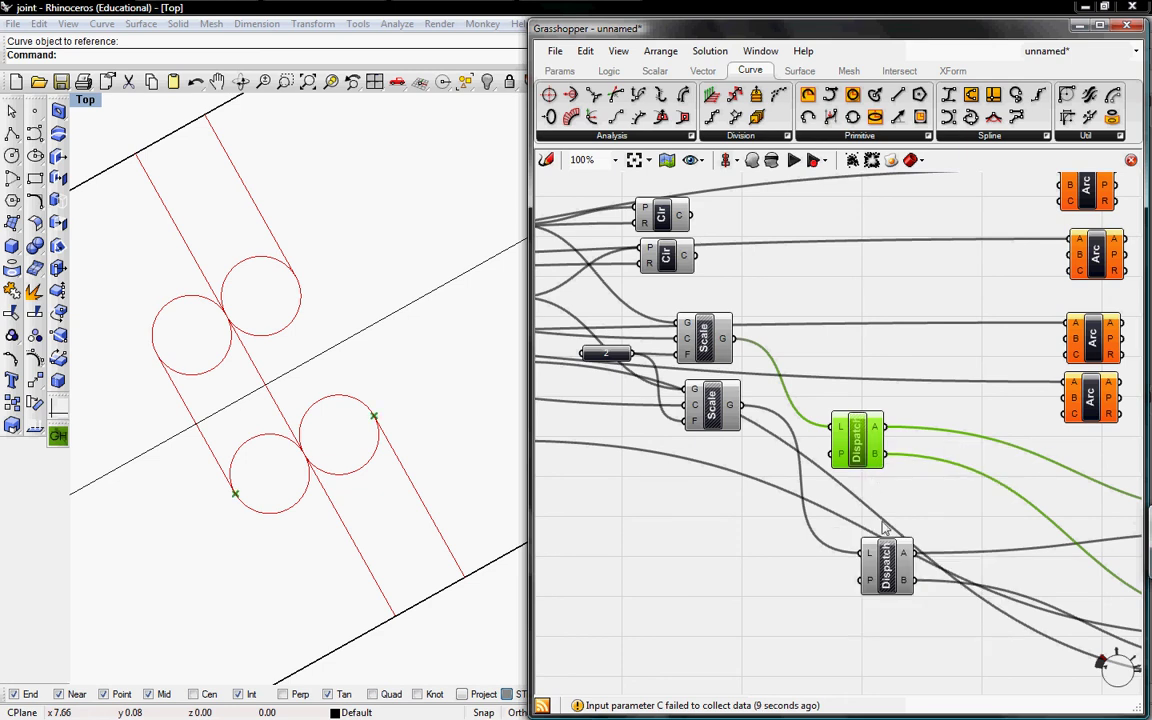
{"action": "right_click", "coordinate": [890, 556]}
{"action": "left_click", "coordinate": [920, 527]}
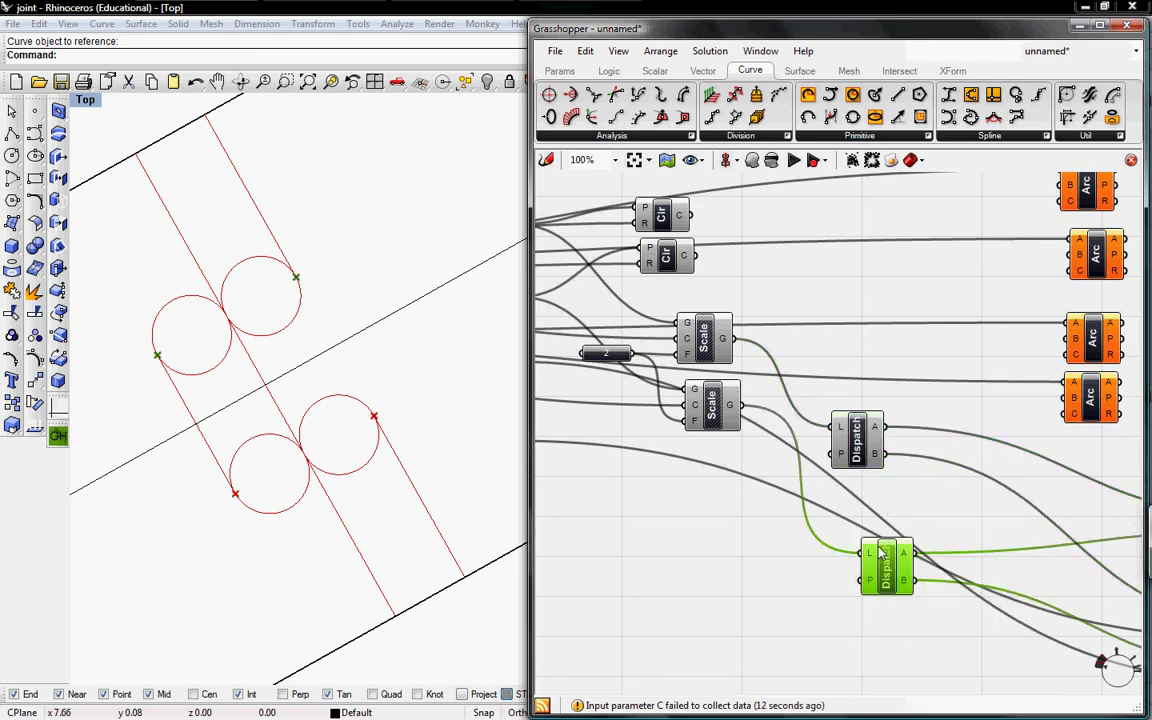
{"action": "left_click_drag", "start_coordinate": [907, 550], "coordinate": [882, 500]}
Connect the first Dispatch's A and B to C of the first two Arcs, and the second Dispatch's A and B to C of the other two
{"action": "right_click_drag", "start_coordinate": [924, 394], "coordinate": [901, 446]}
{"action": "left_click_drag", "start_coordinate": [1037, 254], "coordinate": [1047, 327]}
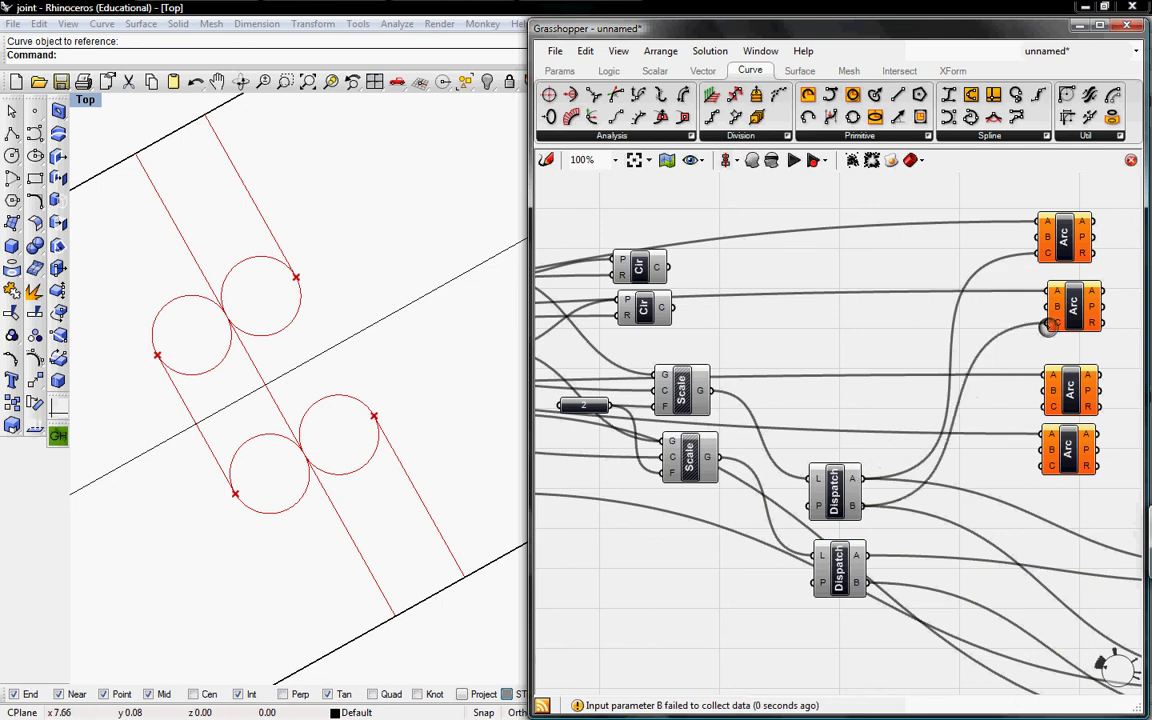
{"action": "left_click_drag", "start_coordinate": [1044, 414], "coordinate": [1046, 470]}
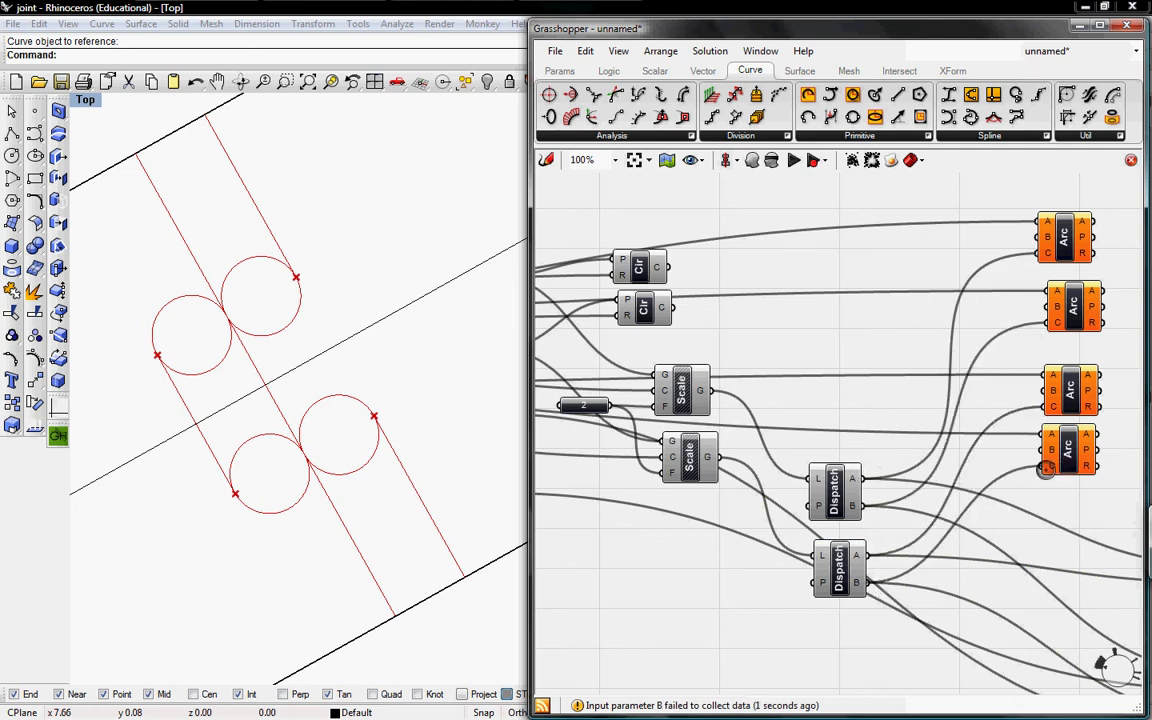
Turn off the preview of the two Dispatch components that feed the Arcs
{"action": "right_click", "coordinate": [833, 488]}
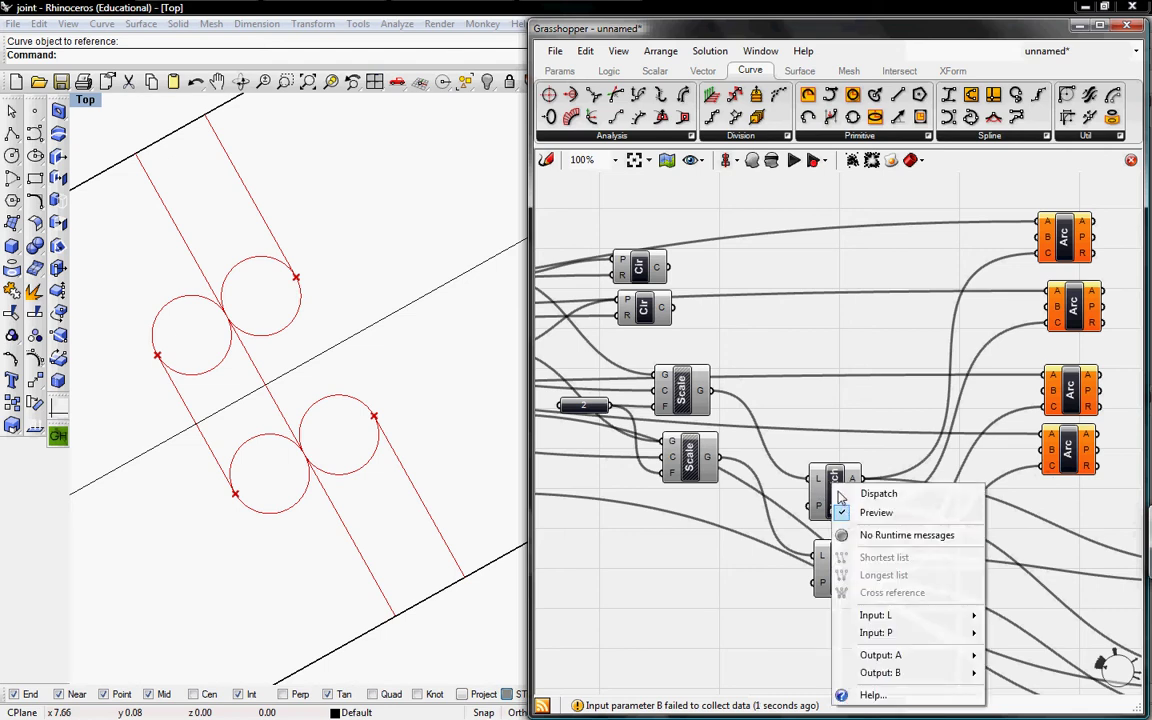
{"action": "left_click", "coordinate": [874, 509]}
{"action": "right_click", "coordinate": [840, 560]}
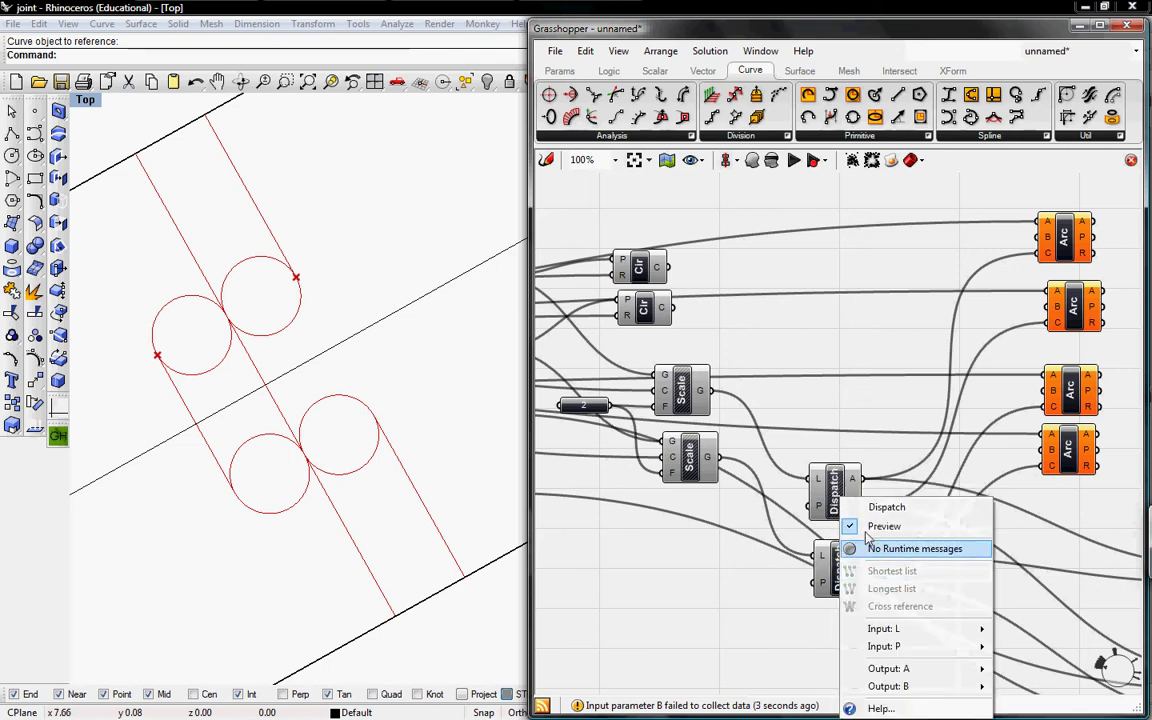
{"action": "left_click", "coordinate": [875, 524]}
Add an Evaluate Length component between the Circle components and the first Arc
{"action": "left_click_drag", "start_coordinate": [709, 338], "coordinate": [727, 263]}
{"action": "scroll", "coordinate": [795, 275], "scroll_direction": "up", "scroll_amount": 2}
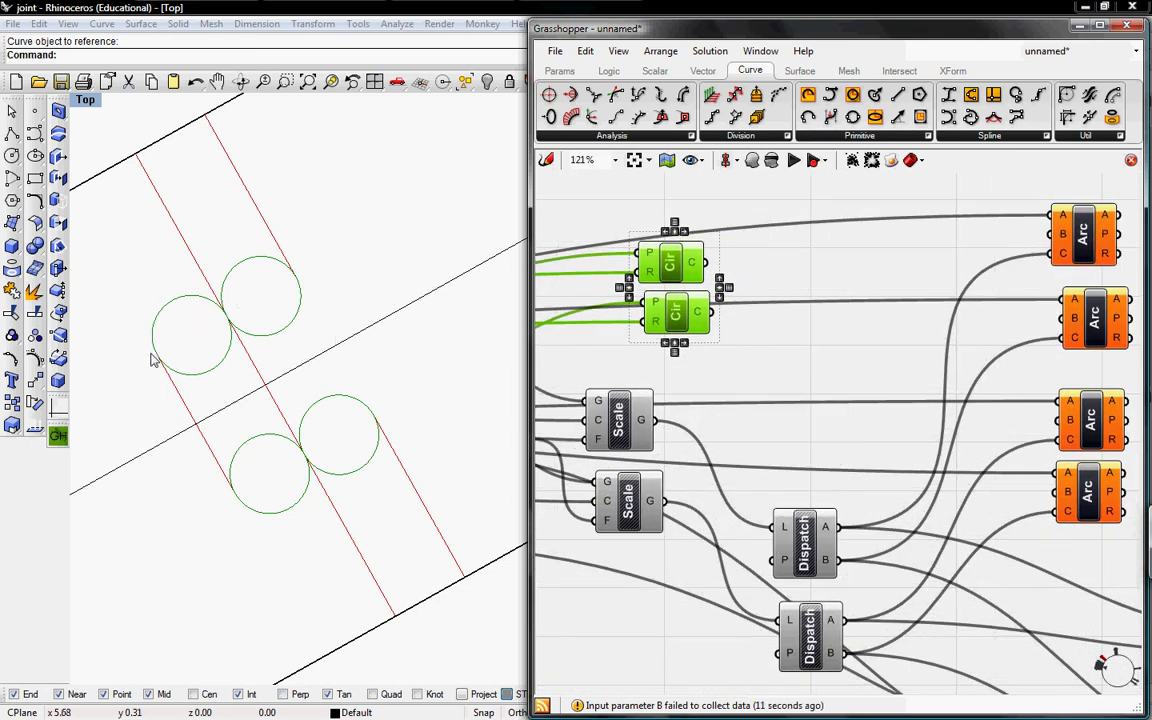
{"action": "left_click", "coordinate": [848, 235]}
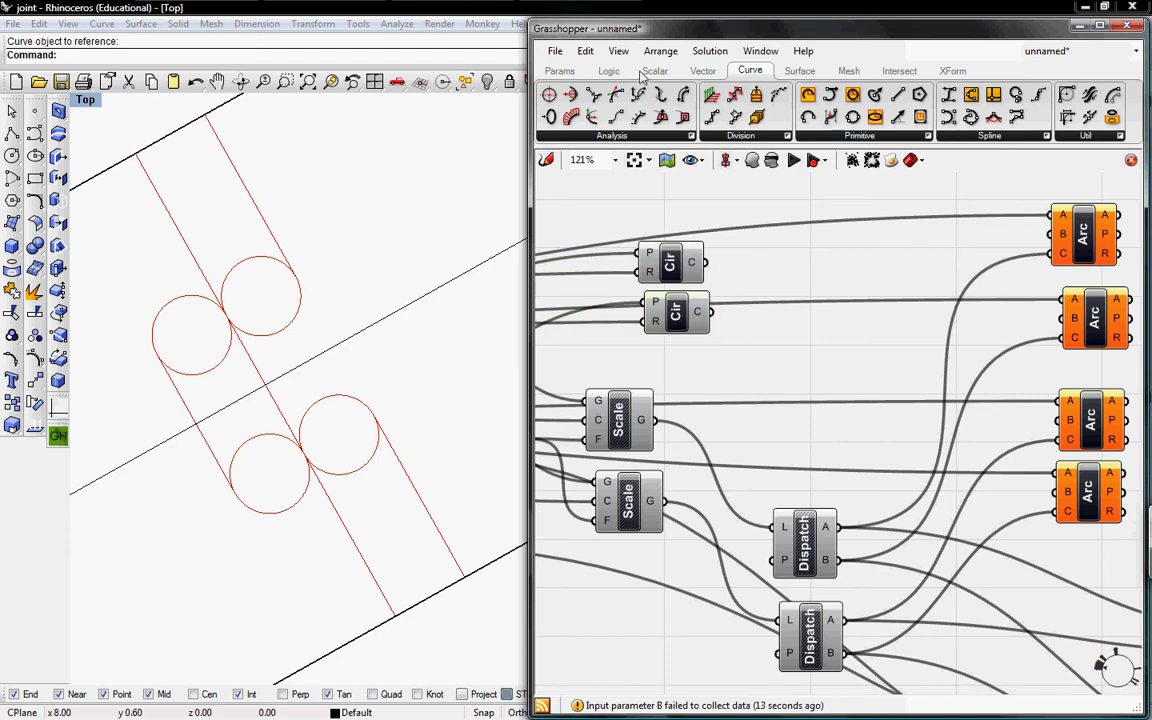
{"action": "left_click", "coordinate": [620, 137]}
{"action": "left_click", "coordinate": [699, 185]}
{"action": "left_click", "coordinate": [932, 252]}
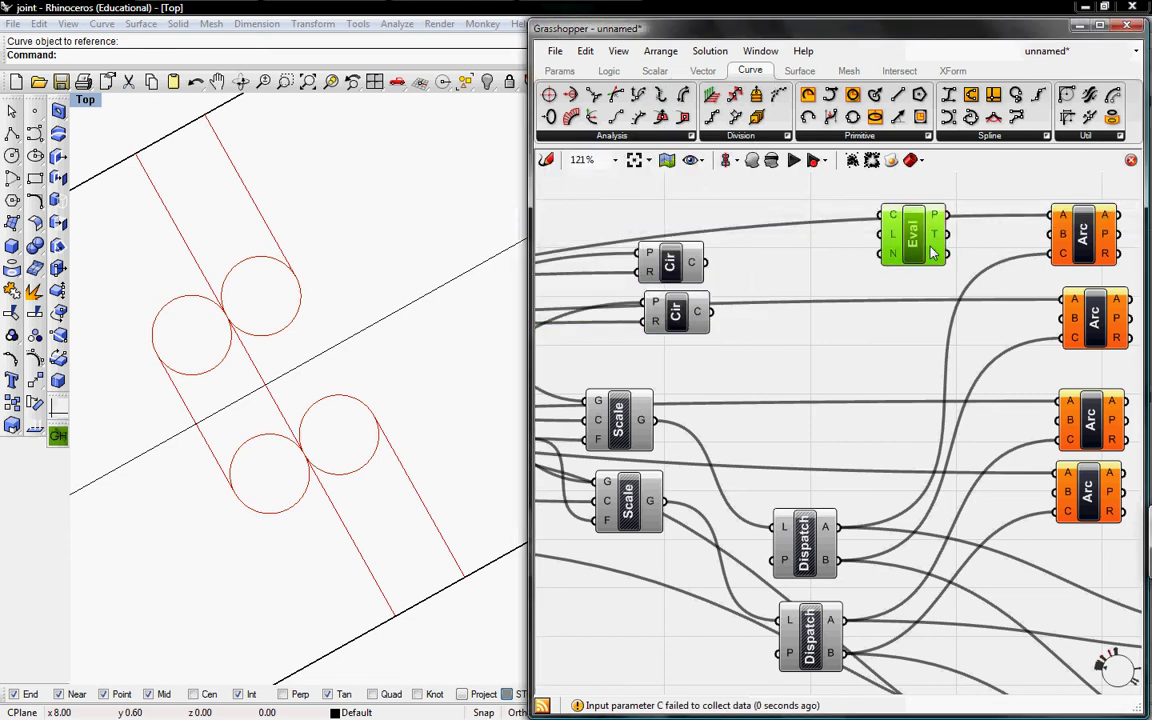
Duplicate the Evaluate Length component three times and line up one Eval in front of each Arc
{"action": "key", "text": "ctrl+c"}
{"action": "key", "text": "ctrl+v"}
{"action": "key", "text": "ctrl+v"}
{"action": "key", "text": "ctrl+v"}
{"action": "left_click_drag", "start_coordinate": [943, 288], "coordinate": [936, 496]}
{"action": "left_click_drag", "start_coordinate": [932, 258], "coordinate": [922, 299]}
Duplicate the two Circle components and place the copies directly below the originals
{"action": "right_click_drag", "start_coordinate": [776, 259], "coordinate": [882, 241]}
{"action": "left_click_drag", "start_coordinate": [857, 312], "coordinate": [790, 197]}
{"action": "right_click_drag", "start_coordinate": [838, 251], "coordinate": [875, 243]}
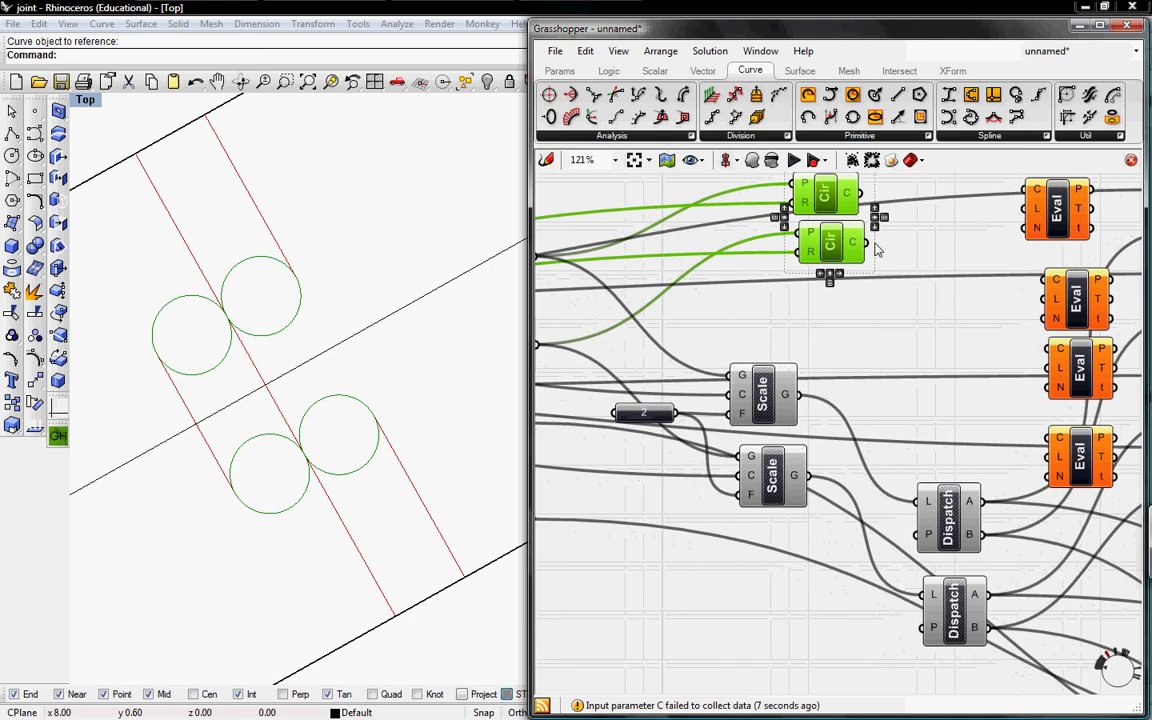
{"action": "key", "text": "ctrl+c"}
{"action": "key", "text": "ctrl+v"}
{"action": "left_click_drag", "start_coordinate": [845, 212], "coordinate": [831, 293]}
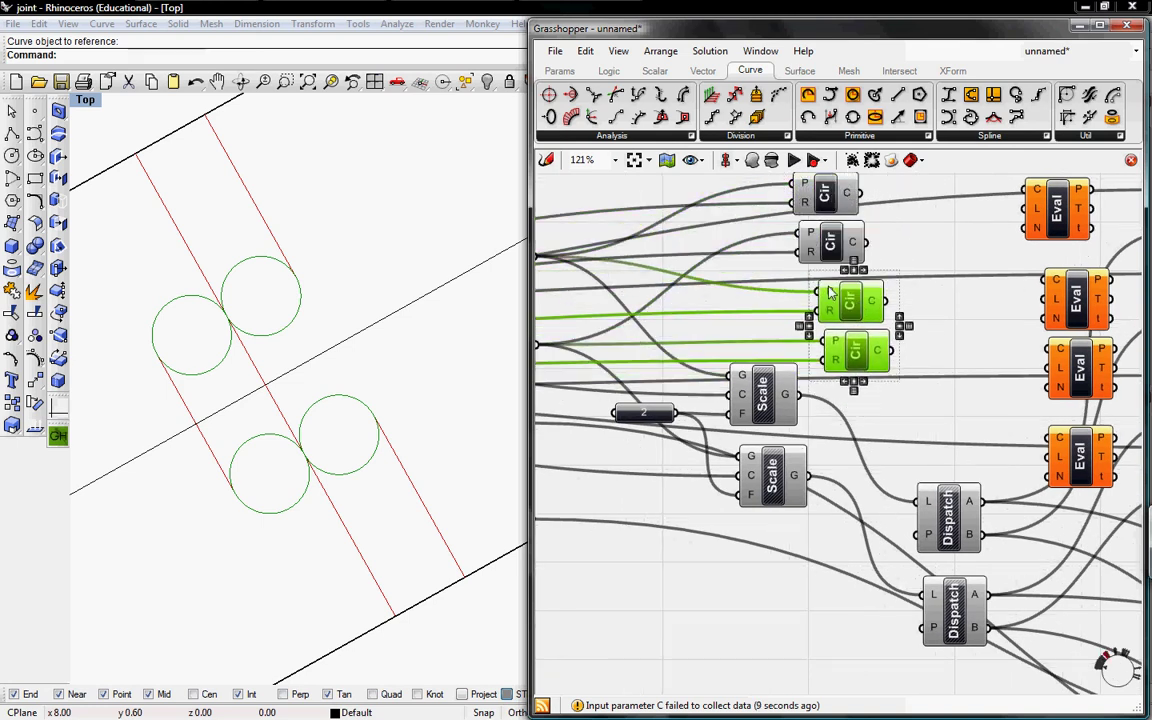
Add two Dispatch components between the Rotate and Circle components, one above the other
{"action": "right_click_drag", "start_coordinate": [723, 250], "coordinate": [873, 272]}
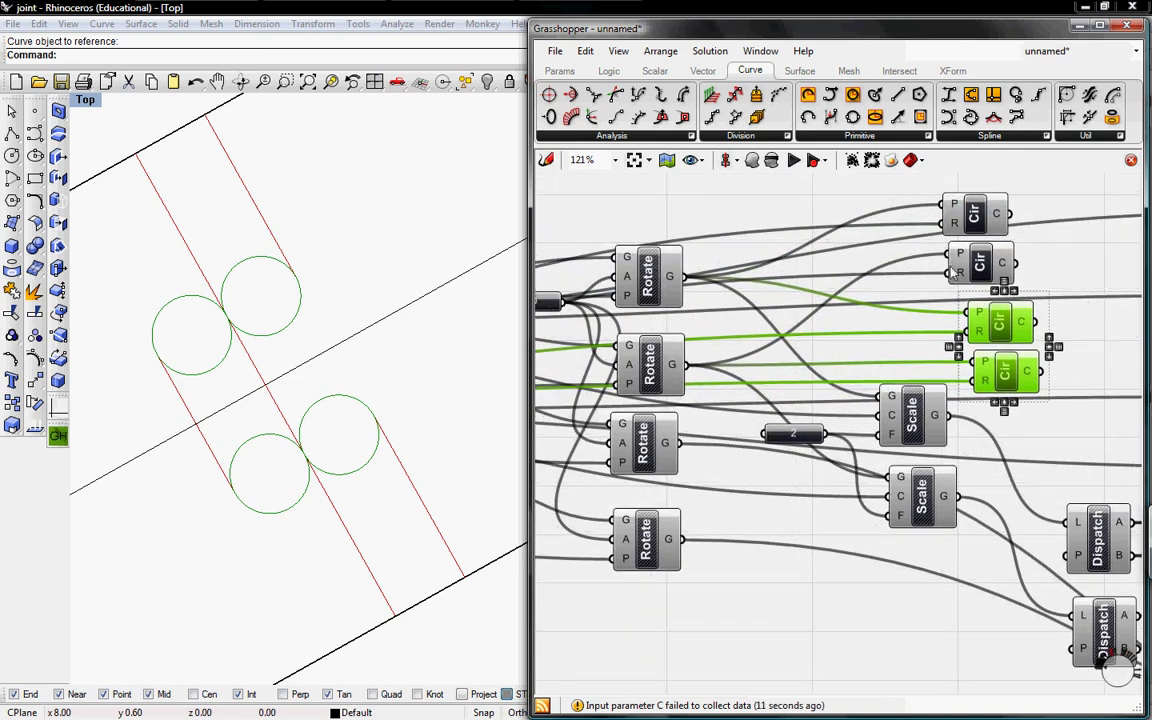
{"action": "left_click", "coordinate": [559, 70]}
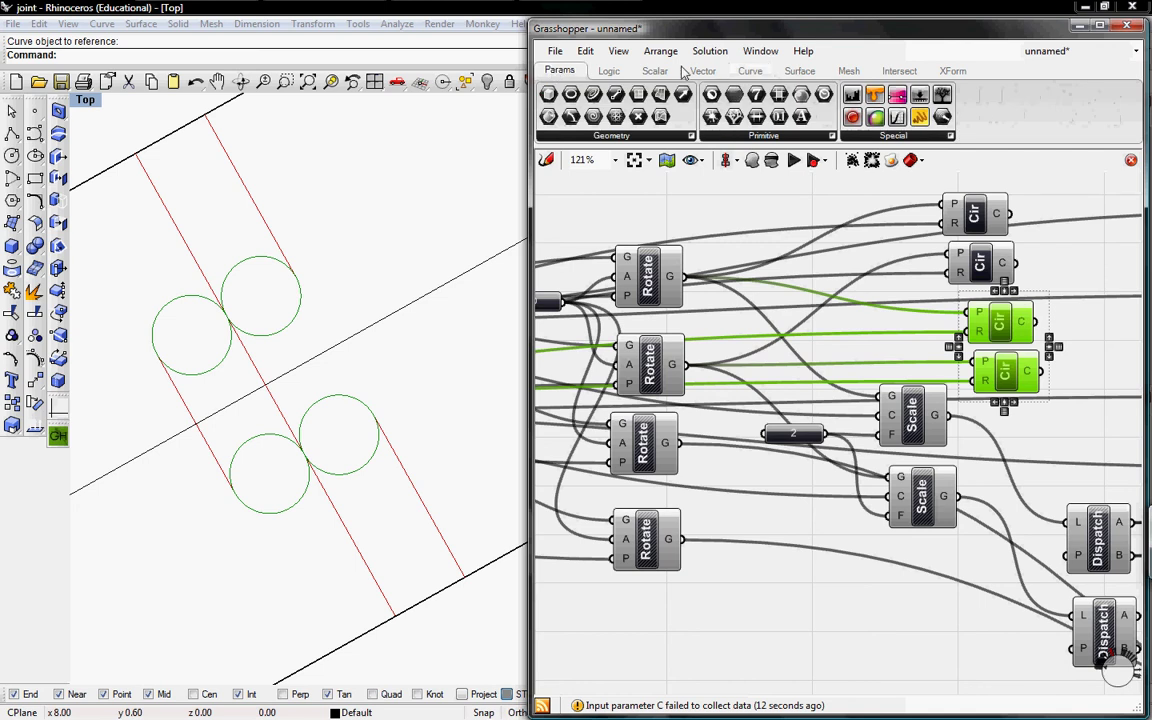
{"action": "left_click", "coordinate": [618, 72]}
{"action": "left_click_drag", "start_coordinate": [797, 170], "coordinate": [808, 366]}
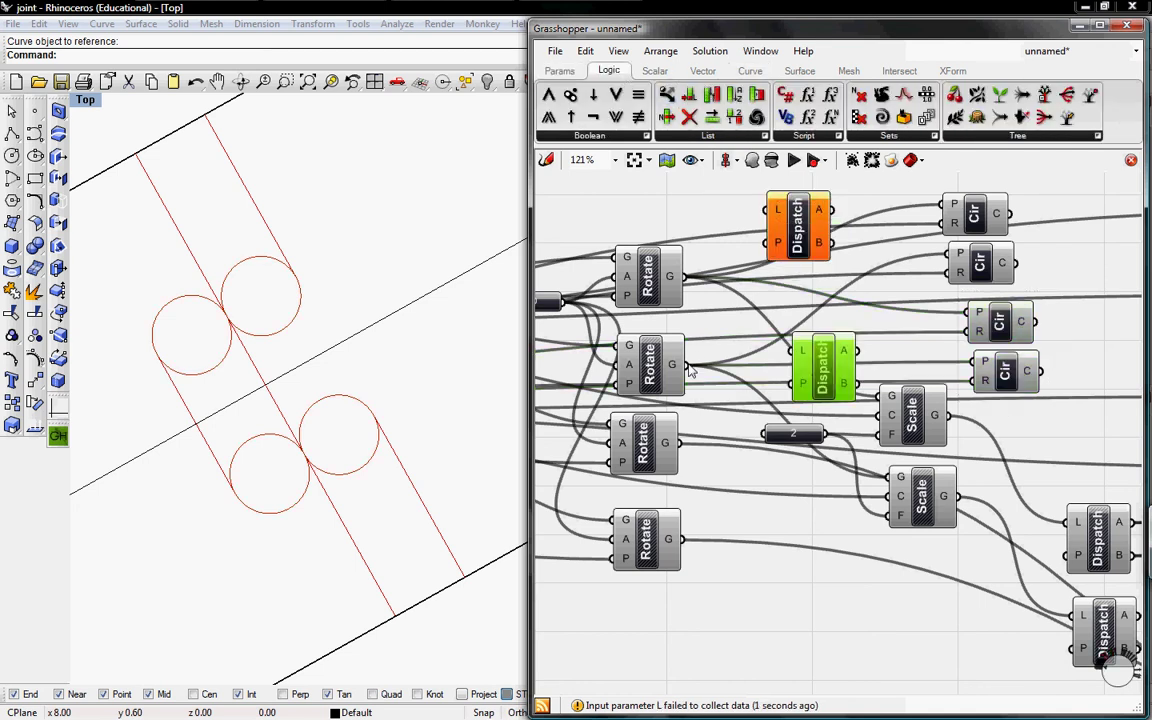
Feed the first two Rotates into separate Dispatch lists and connect the Dispatch A and B outputs to P of the four Circles
{"action": "left_click_drag", "start_coordinate": [672, 364], "coordinate": [792, 351]}
{"action": "left_click_drag", "start_coordinate": [670, 276], "coordinate": [774, 210]}
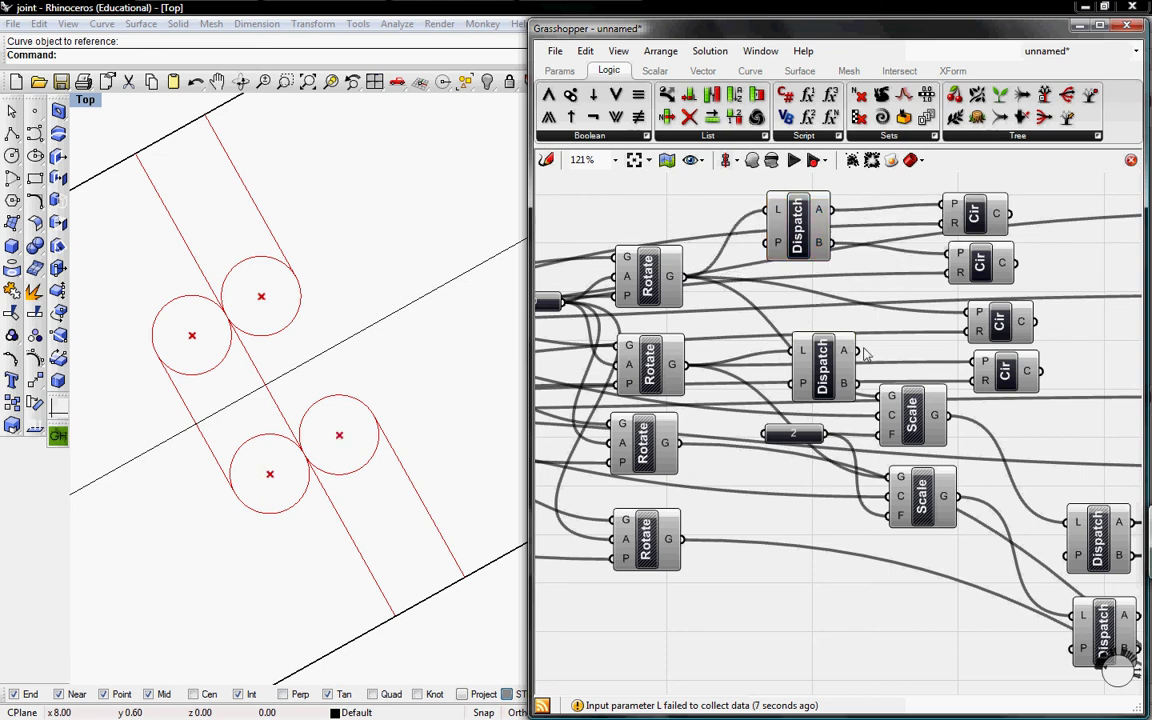
{"action": "left_click_drag", "start_coordinate": [857, 350], "coordinate": [980, 312]}
{"action": "left_click_drag", "start_coordinate": [984, 362], "coordinate": [817, 340]}
Turn off the preview of the two Dispatch components that feed the Circles
{"action": "right_click", "coordinate": [817, 340]}
{"action": "left_click", "coordinate": [845, 362]}
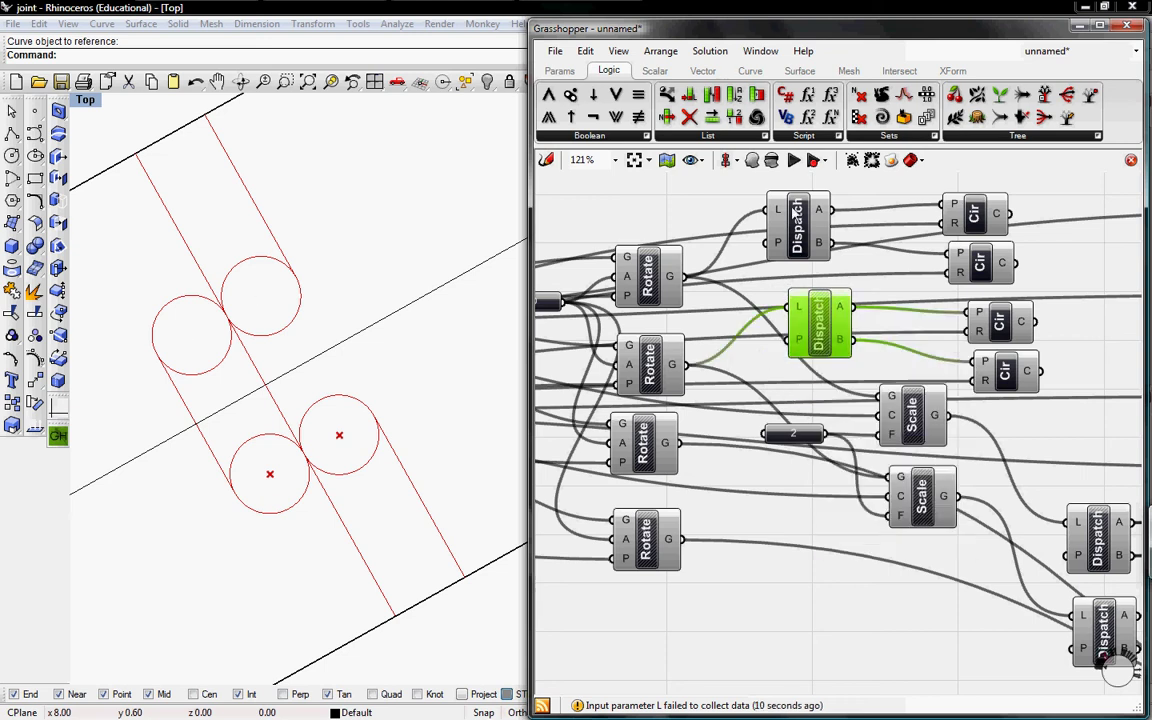
{"action": "left_click", "coordinate": [812, 245]}
{"action": "right_click_drag", "start_coordinate": [1024, 386], "coordinate": [774, 383]}
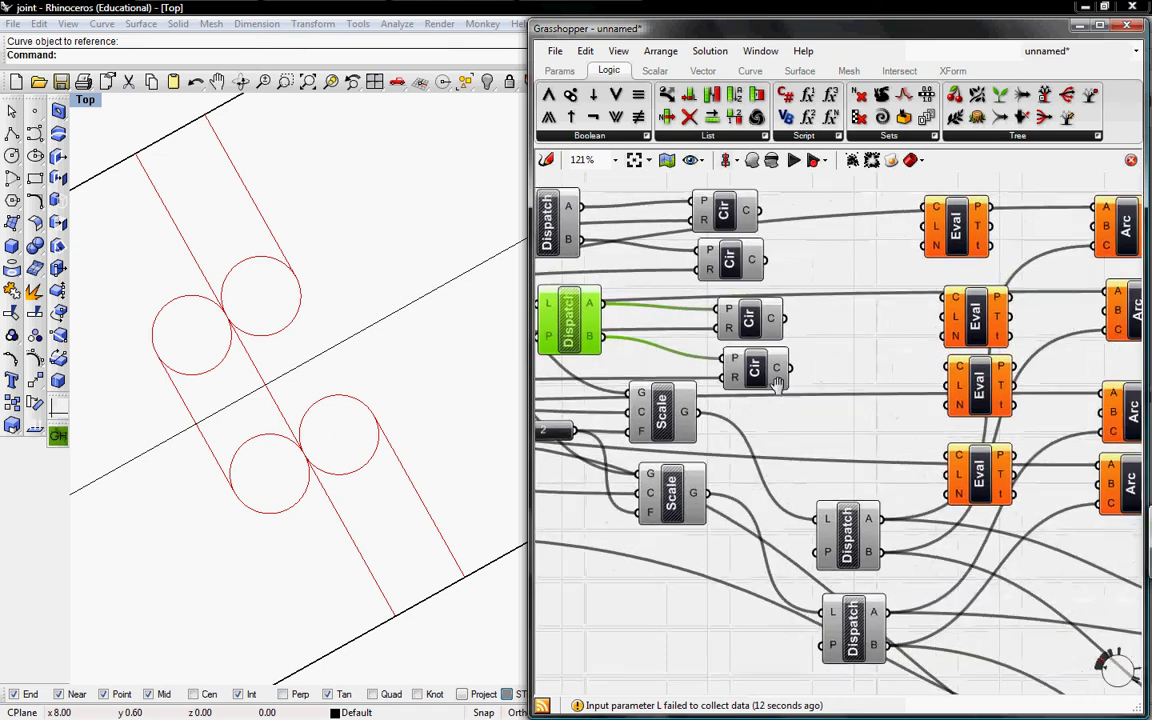
Connect the C output of each of the four Circles to the C input of the corresponding Evaluate component, in order
{"action": "left_click_drag", "start_coordinate": [768, 212], "coordinate": [761, 211]}
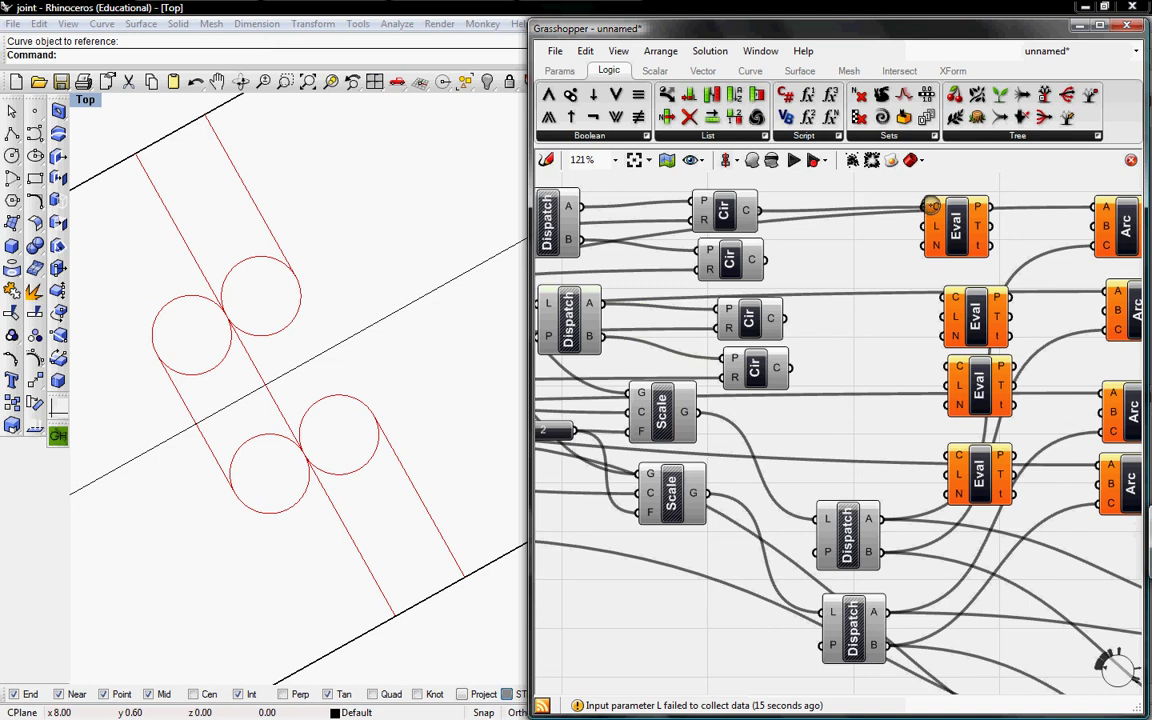
{"action": "left_click", "coordinate": [838, 245]}
{"action": "left_click_drag", "start_coordinate": [770, 263], "coordinate": [948, 297]}
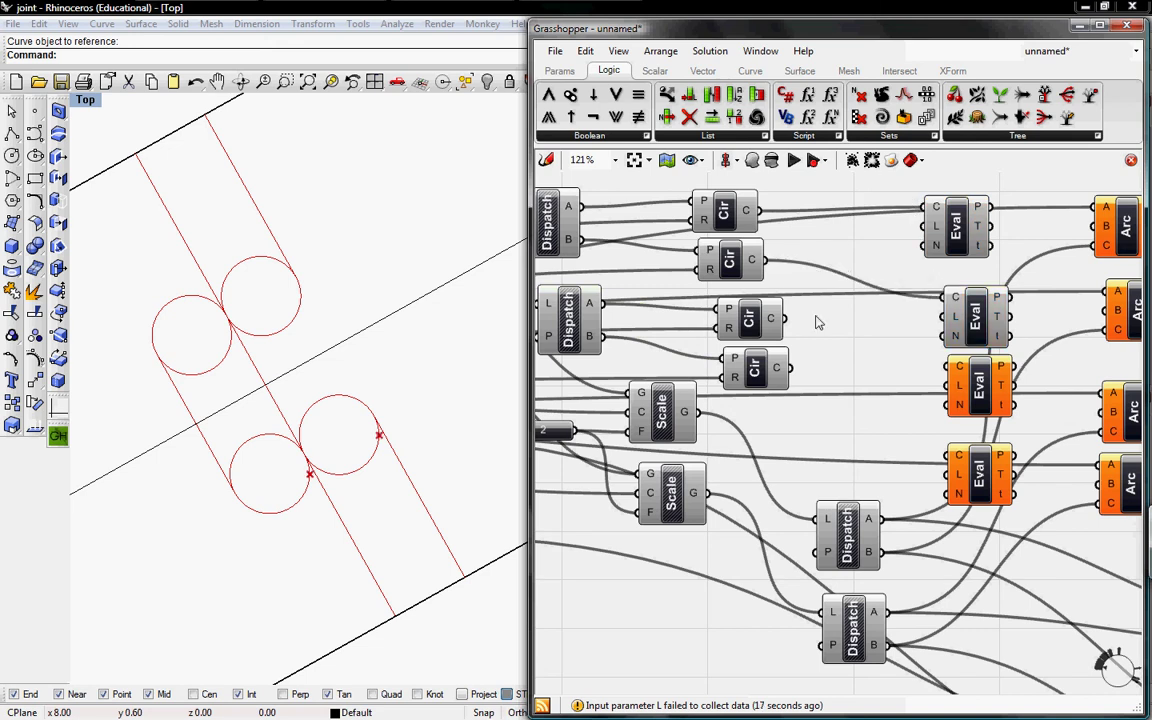
{"action": "left_click_drag", "start_coordinate": [788, 319], "coordinate": [948, 367]}
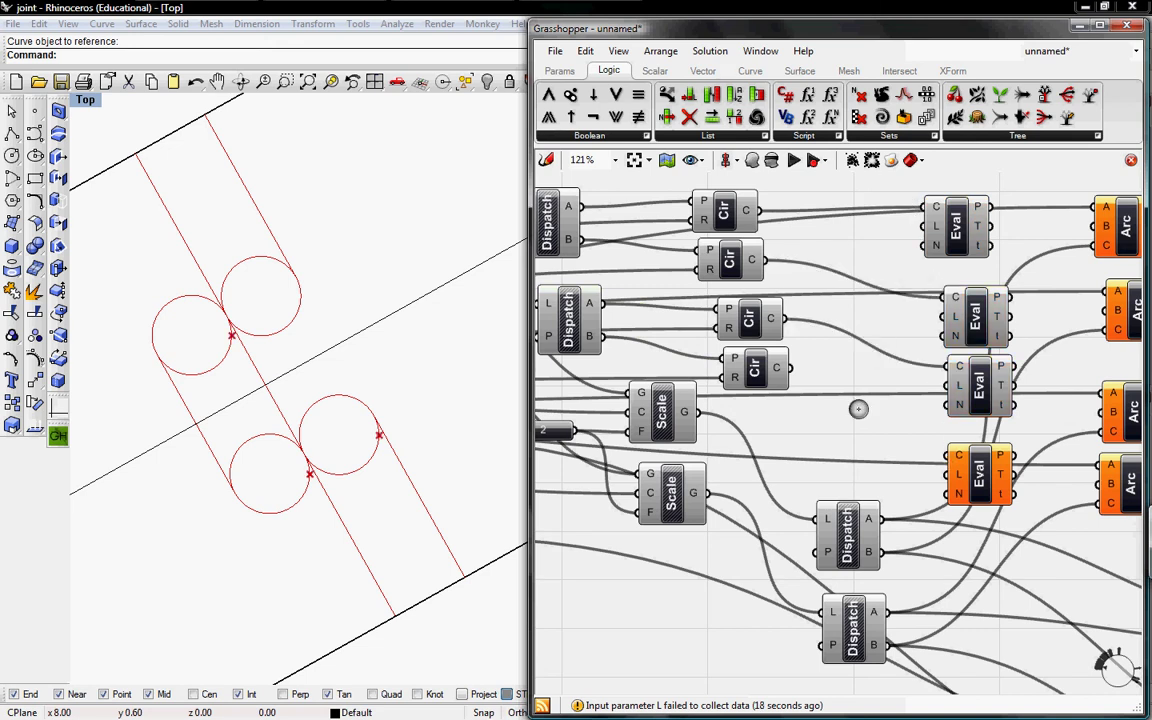
{"action": "left_click_drag", "start_coordinate": [790, 368], "coordinate": [948, 456]}
Create four number sliders set to 0.2500 and connect one to the L input of each of the four Evaluate components
{"action": "left_click", "coordinate": [561, 74]}
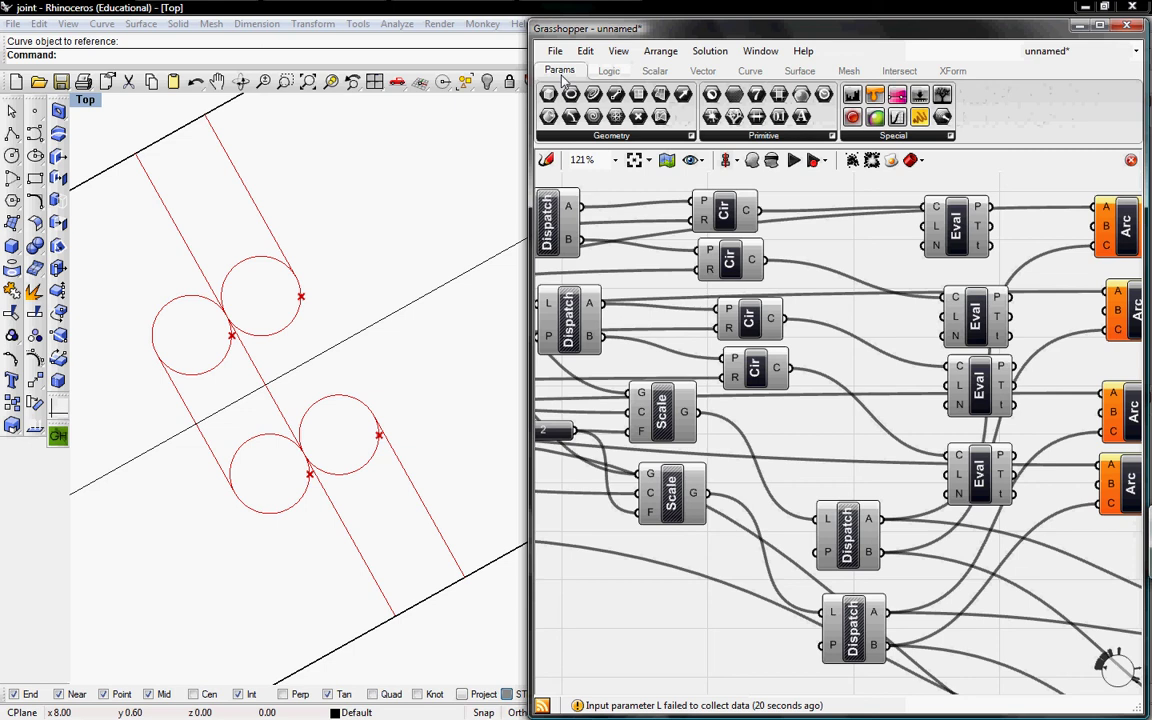
{"action": "left_click_drag", "start_coordinate": [813, 249], "coordinate": [815, 246]}
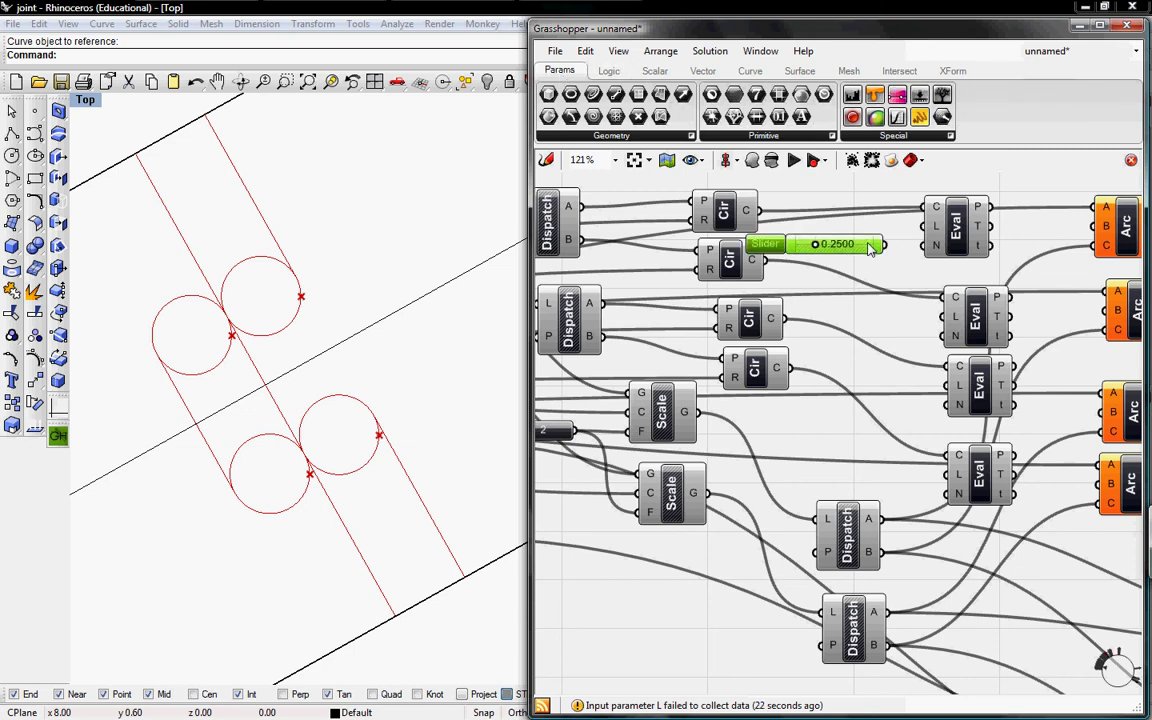
{"action": "key", "text": "ctrl+v"}
{"action": "key", "text": "ctrl+v"}
{"action": "key", "text": "ctrl+v"}
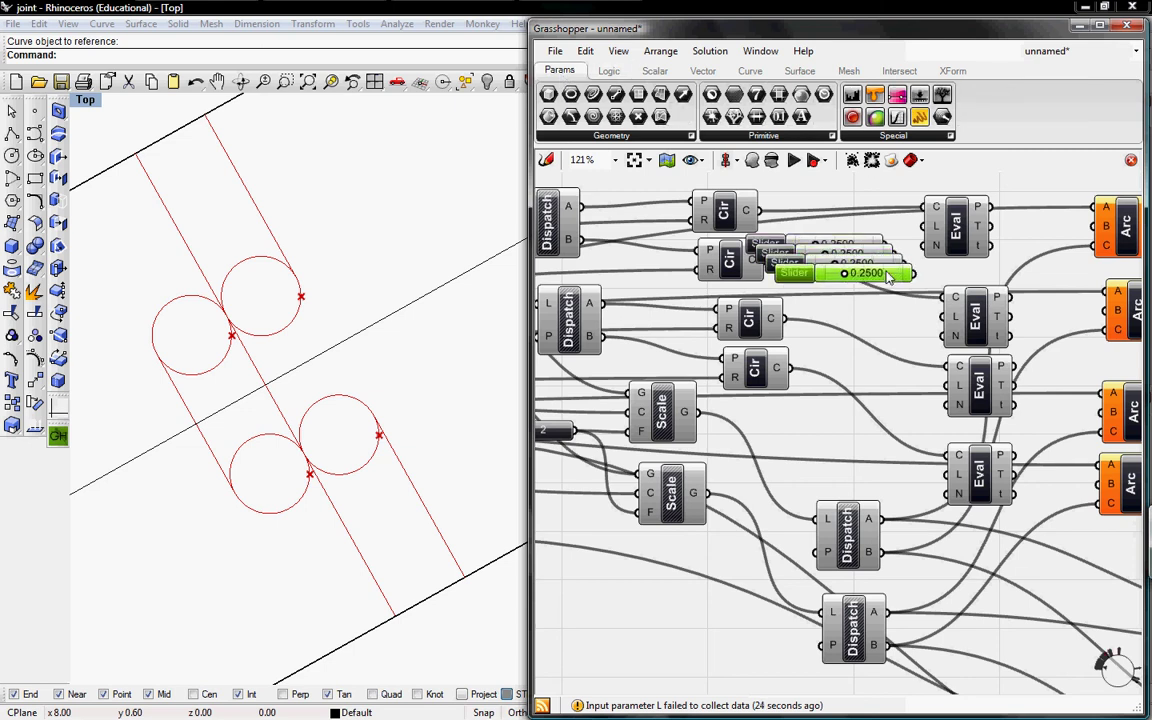
{"action": "left_click_drag", "start_coordinate": [879, 272], "coordinate": [943, 472]}
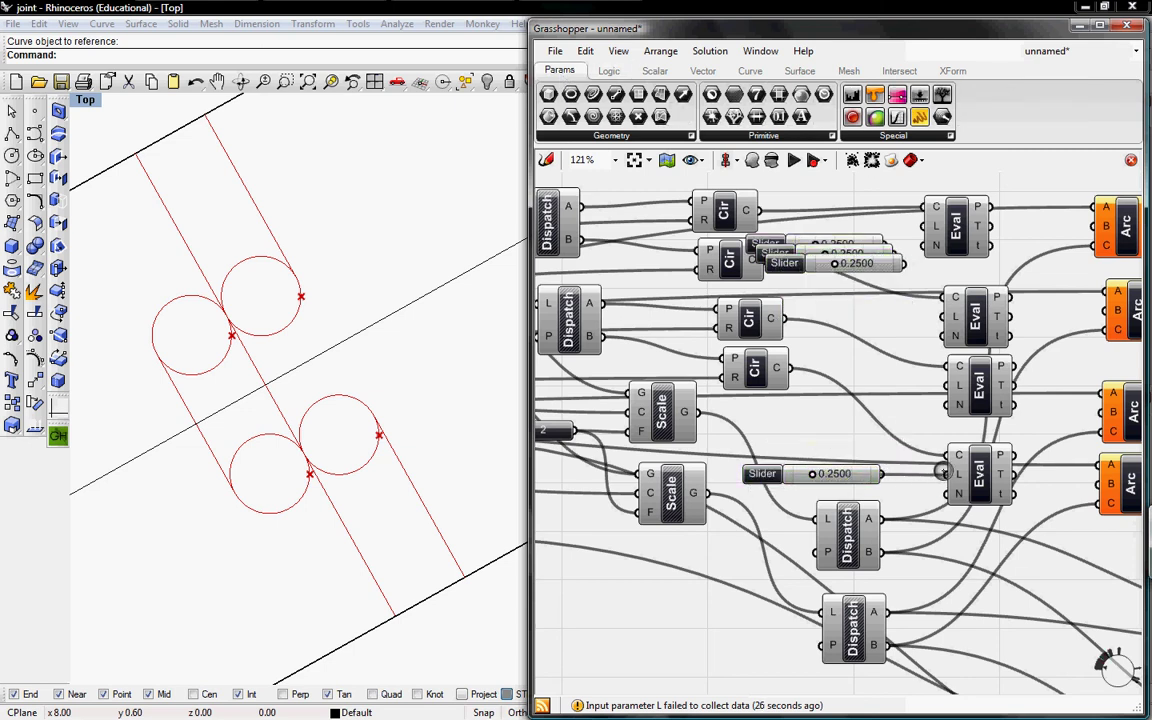
{"action": "left_click_drag", "start_coordinate": [785, 263], "coordinate": [769, 402]}
{"action": "left_click_drag", "start_coordinate": [889, 402], "coordinate": [948, 382]}
{"action": "left_click_drag", "start_coordinate": [873, 265], "coordinate": [945, 317]}
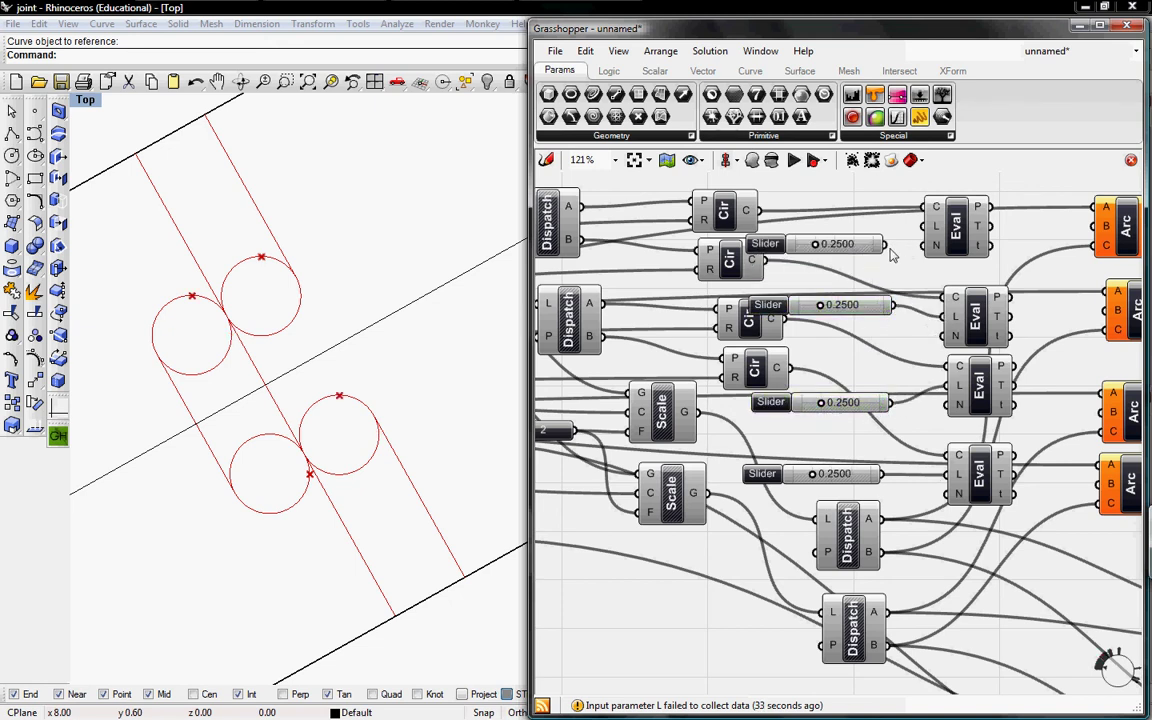
{"action": "left_click_drag", "start_coordinate": [885, 244], "coordinate": [925, 226]}
{"action": "right_click_drag", "start_coordinate": [959, 227], "coordinate": [921, 225]}
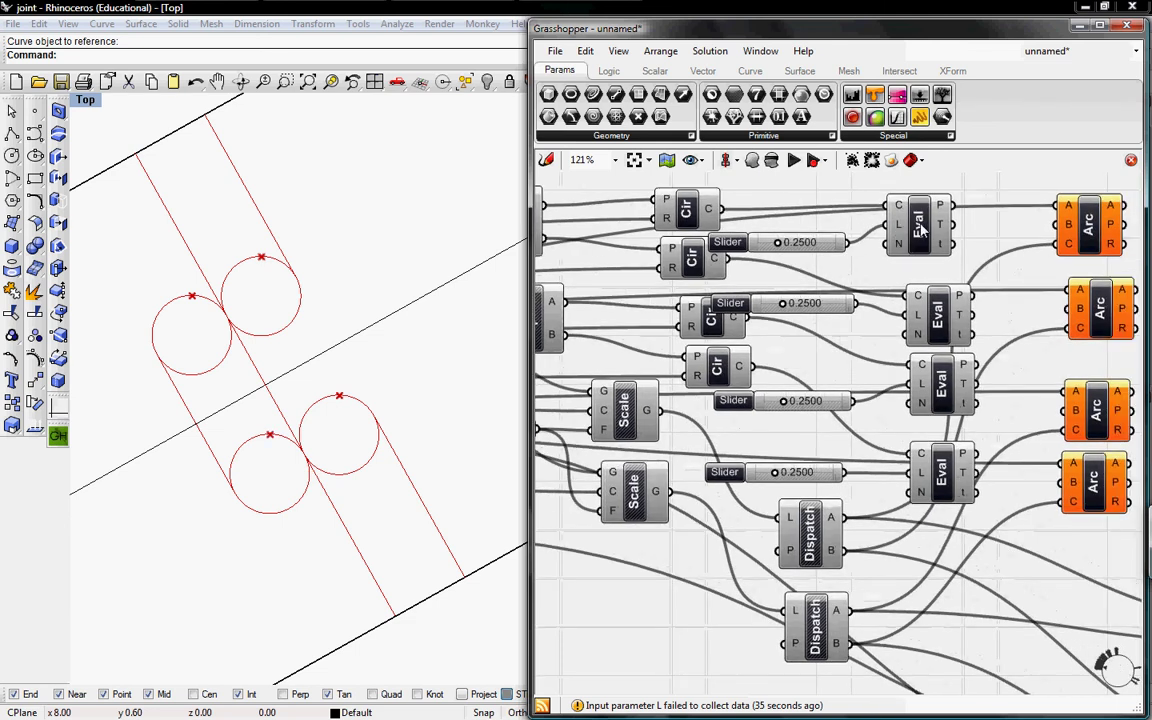
{"action": "right_click", "coordinate": [919, 225]}
{"action": "left_click", "coordinate": [939, 254]}
{"action": "right_click", "coordinate": [917, 219]}
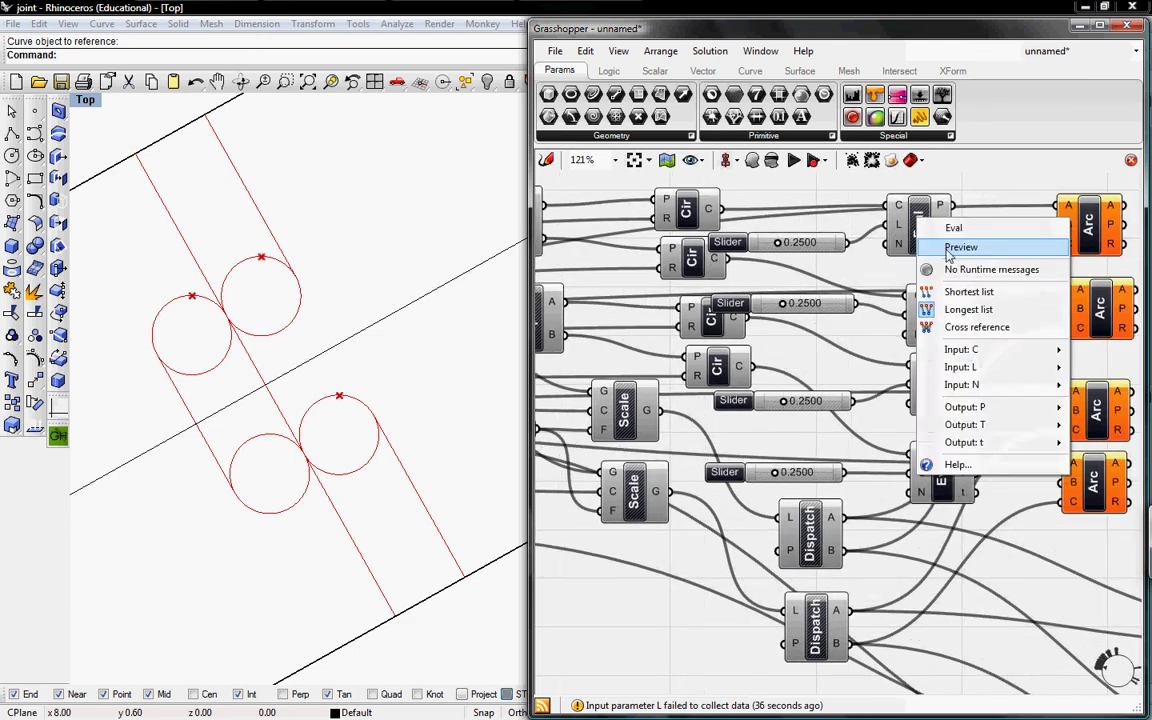
{"action": "left_click", "coordinate": [950, 249]}
Turn off the preview of the four Circle components that feed the Evaluate components
{"action": "right_click", "coordinate": [690, 212]}
{"action": "left_click", "coordinate": [725, 236]}
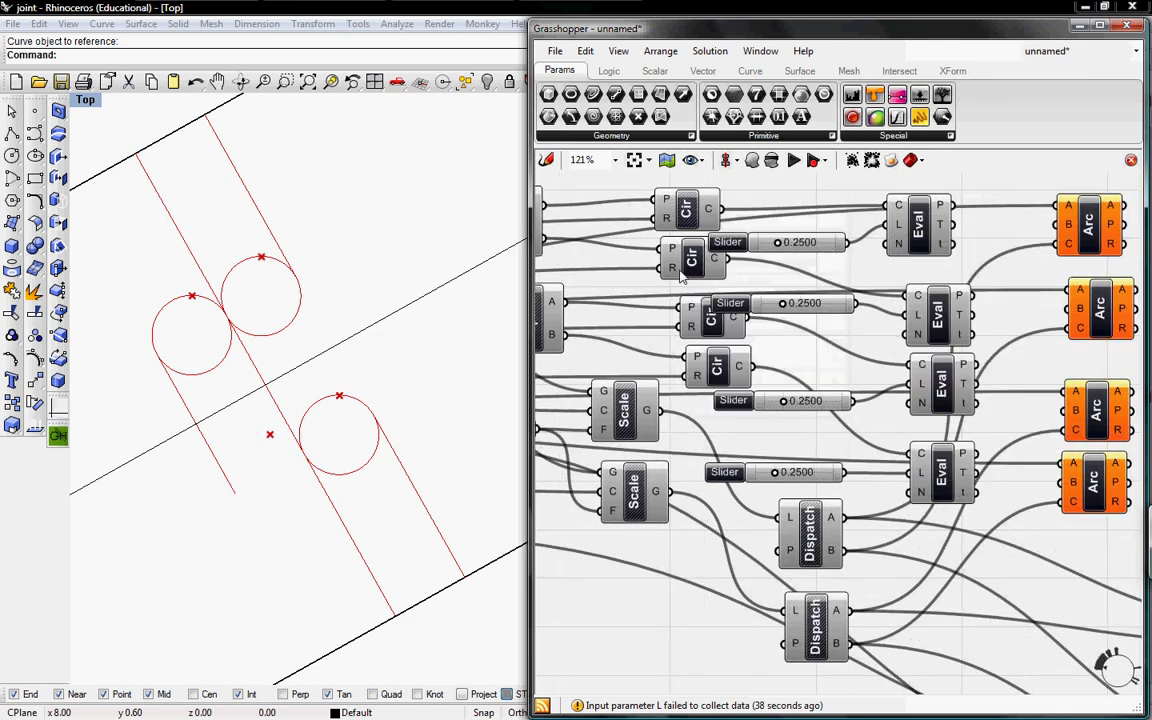
{"action": "right_click", "coordinate": [710, 326]}
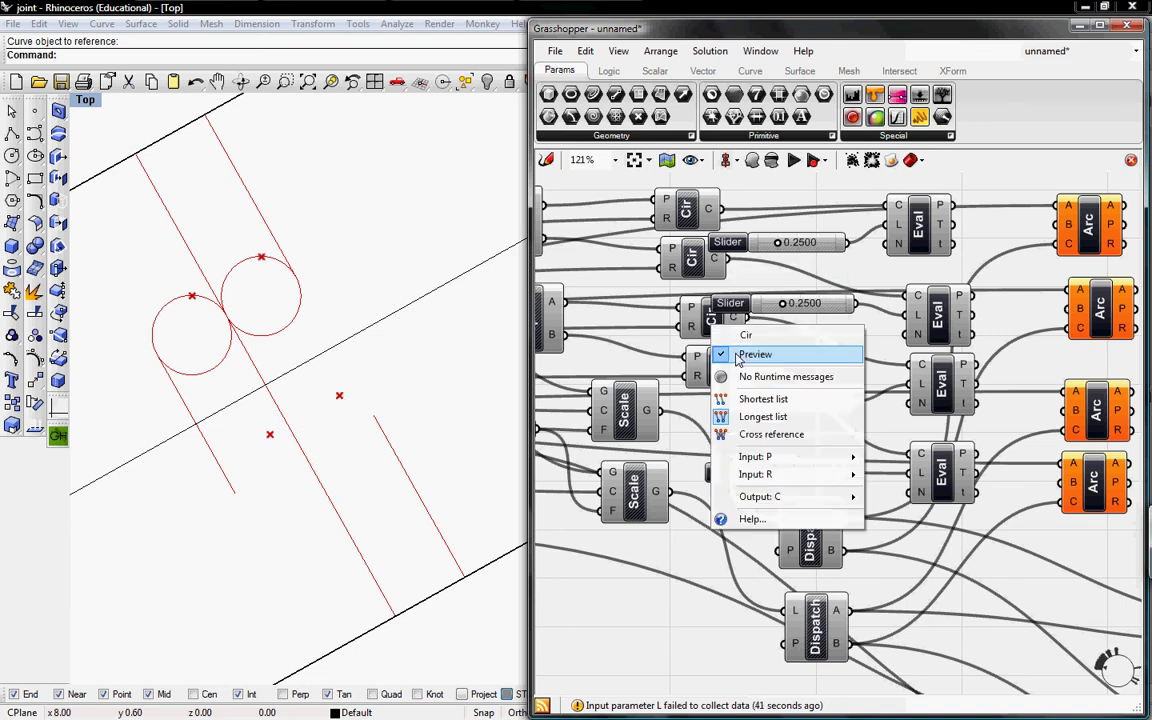
{"action": "left_click", "coordinate": [740, 352]}
{"action": "right_click", "coordinate": [722, 368]}
{"action": "left_click", "coordinate": [765, 395]}
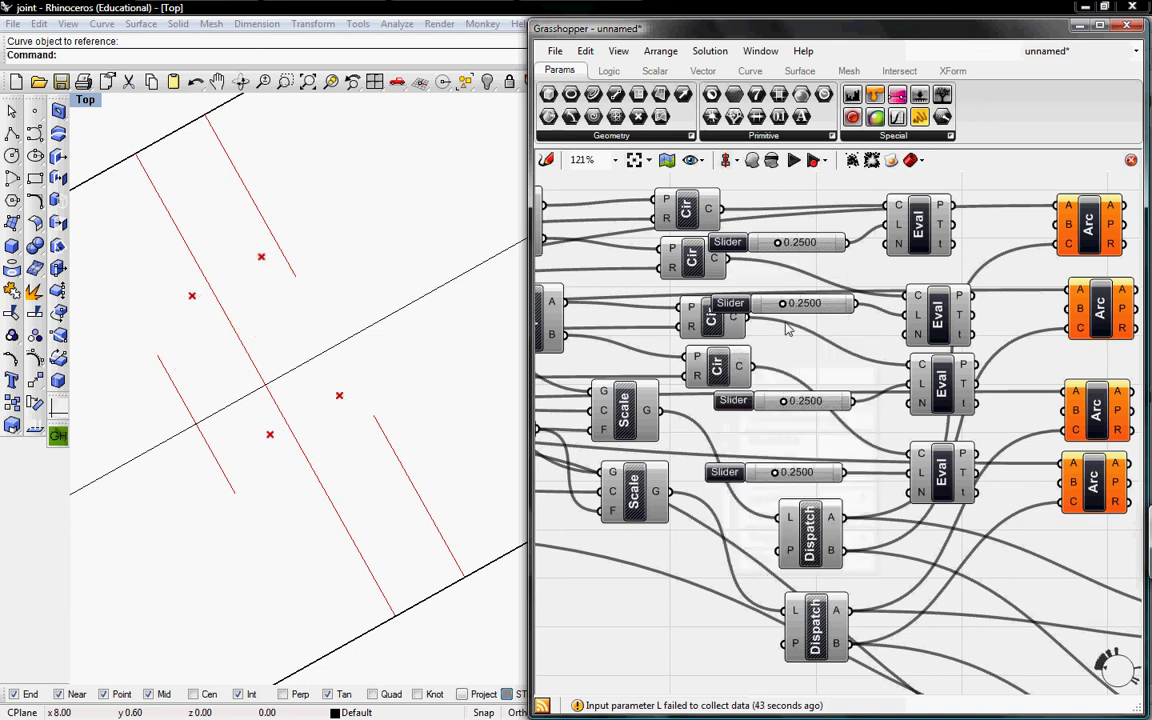
Connect the P output of each of the four Evaluate components to the B input of its corresponding Arc
{"action": "right_click_drag", "start_coordinate": [955, 205], "coordinate": [920, 215]}
{"action": "left_click_drag", "start_coordinate": [918, 212], "coordinate": [1023, 232]}
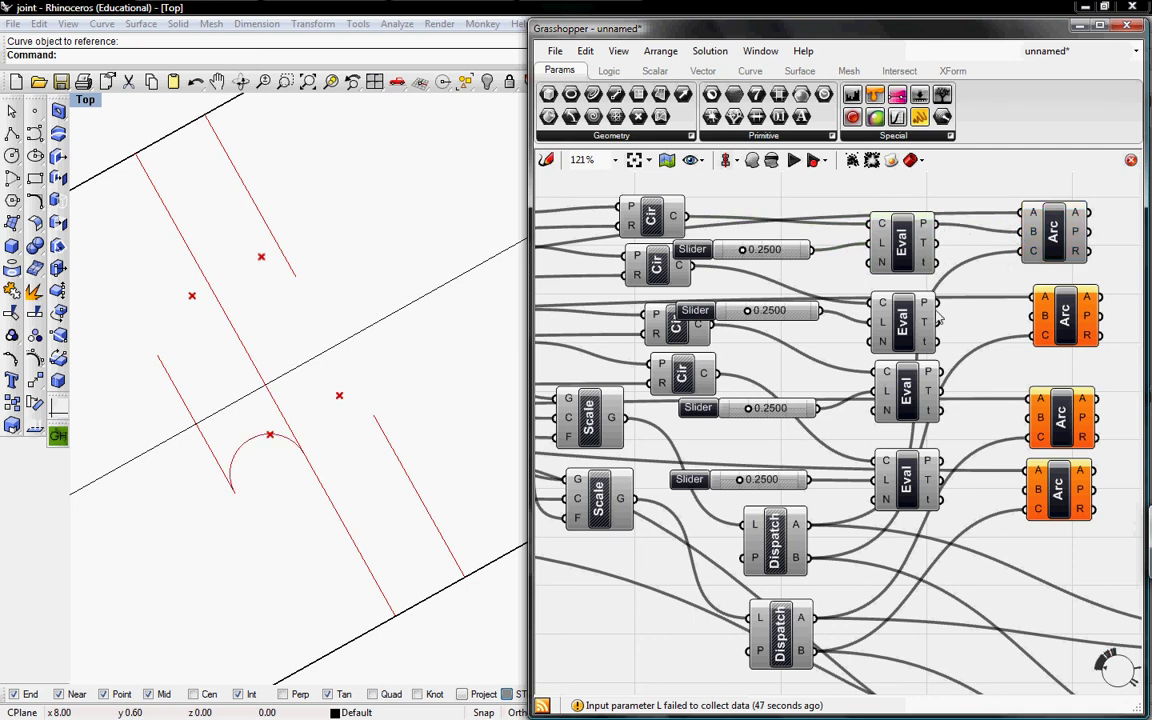
{"action": "left_click_drag", "start_coordinate": [937, 303], "coordinate": [1034, 316]}
{"action": "left_click_drag", "start_coordinate": [943, 388], "coordinate": [1040, 417]}
{"action": "left_click_drag", "start_coordinate": [947, 467], "coordinate": [1033, 471]}
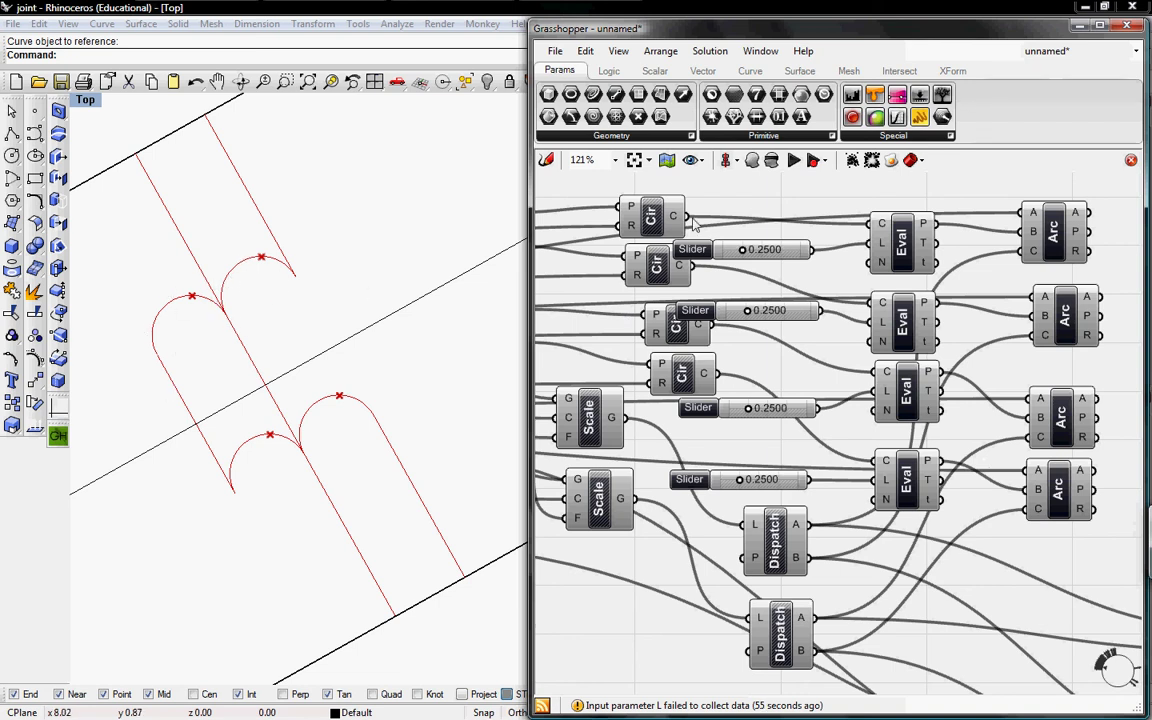
Flip two arcs outward by setting the first Evaluate slider to 0.7791 and the last one to 0.7850
{"action": "left_click_drag", "start_coordinate": [757, 250], "coordinate": [775, 267]}
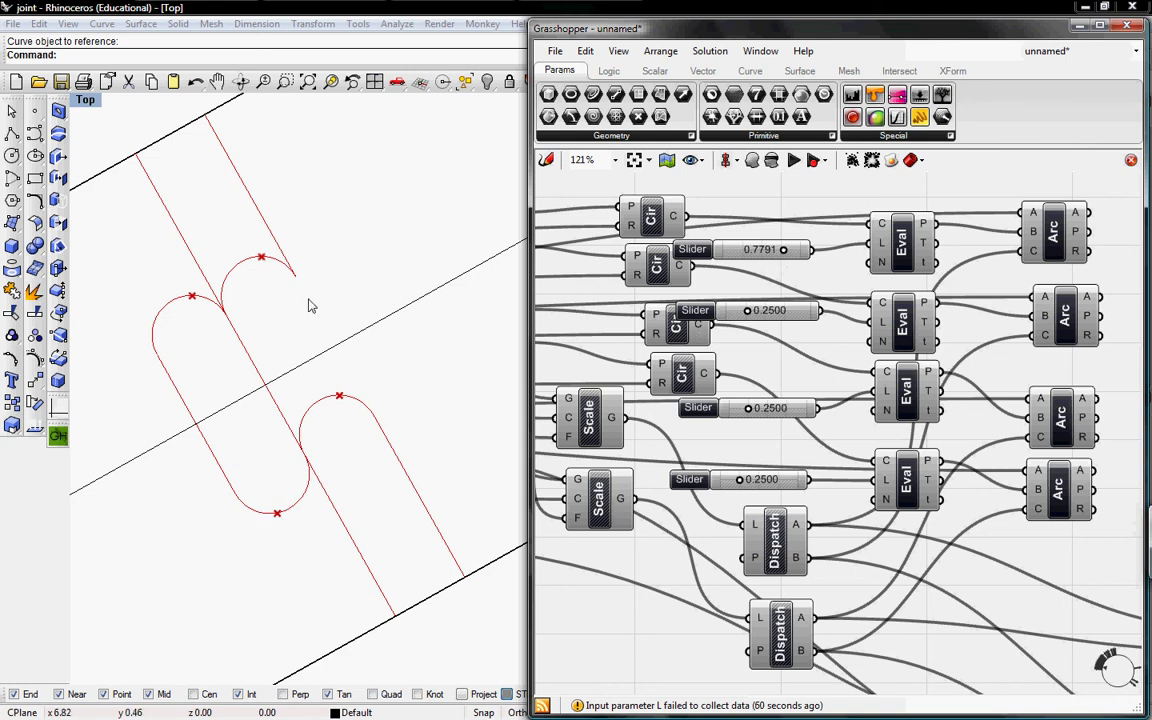
{"action": "left_click", "coordinate": [1060, 420]}
{"action": "left_click", "coordinate": [1075, 488]}
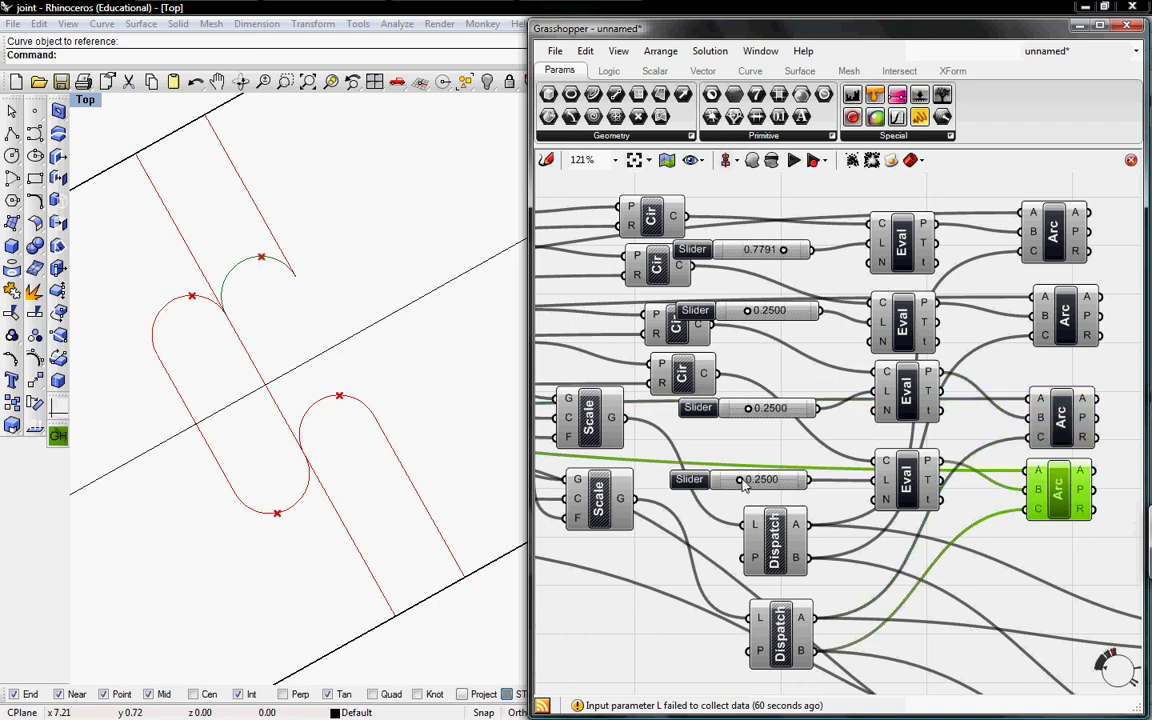
{"action": "left_click_drag", "start_coordinate": [742, 484], "coordinate": [780, 484]}
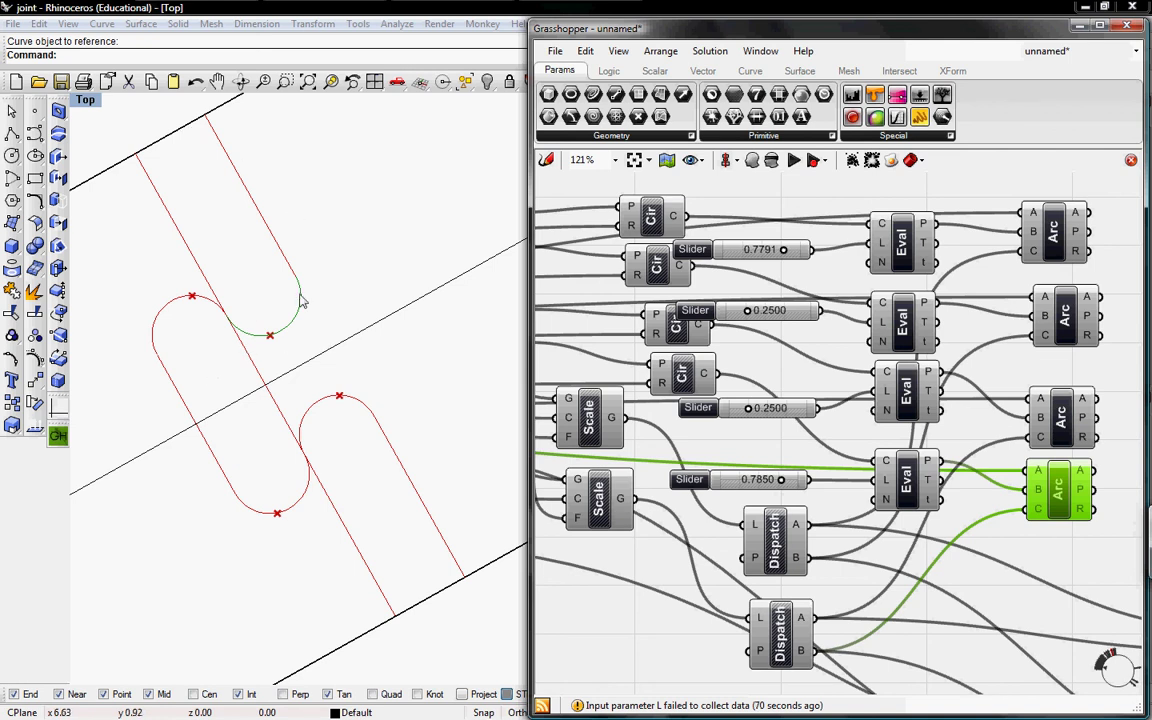
Turn off the preview of the Curve parameter above the CCX components and move it beside the End Points component at the definition's start
{"action": "right_click_drag", "start_coordinate": [697, 396], "coordinate": [844, 378]}
{"action": "right_click_drag", "start_coordinate": [753, 354], "coordinate": [756, 391]}
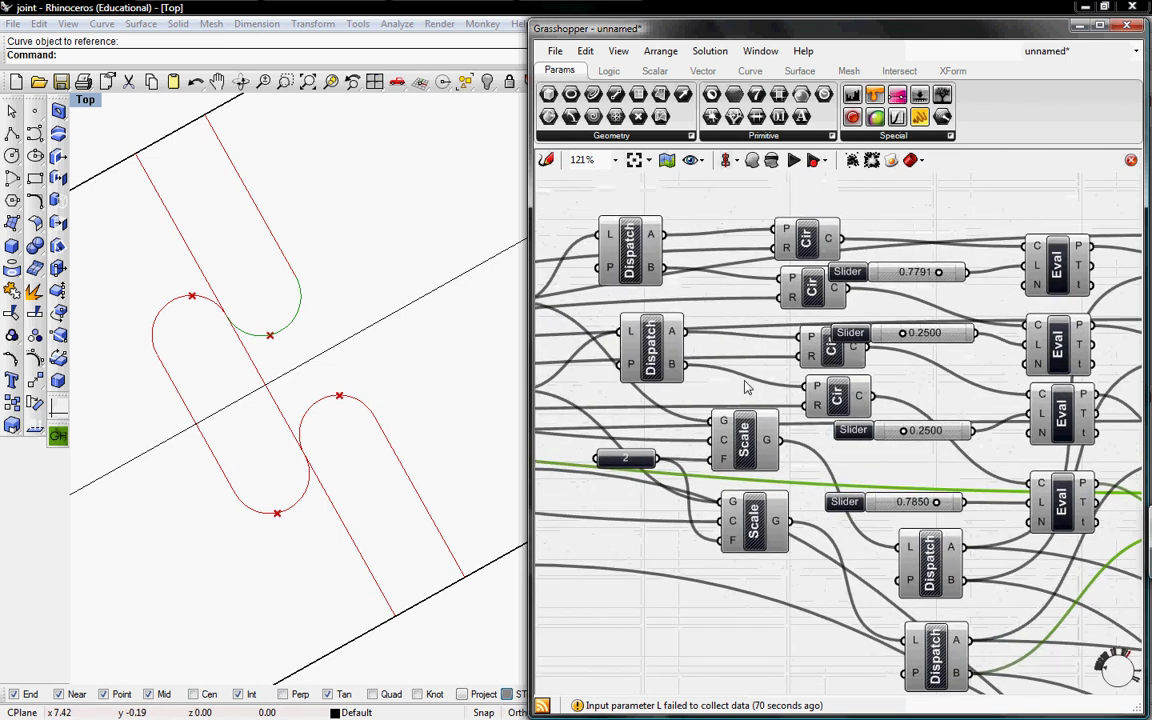
{"action": "scroll", "coordinate": [725, 308], "scroll_direction": "down", "scroll_amount": 9}
{"action": "right_click_drag", "start_coordinate": [646, 373], "coordinate": [853, 366]}
{"action": "scroll", "coordinate": [647, 287], "scroll_direction": "up", "scroll_amount": 3}
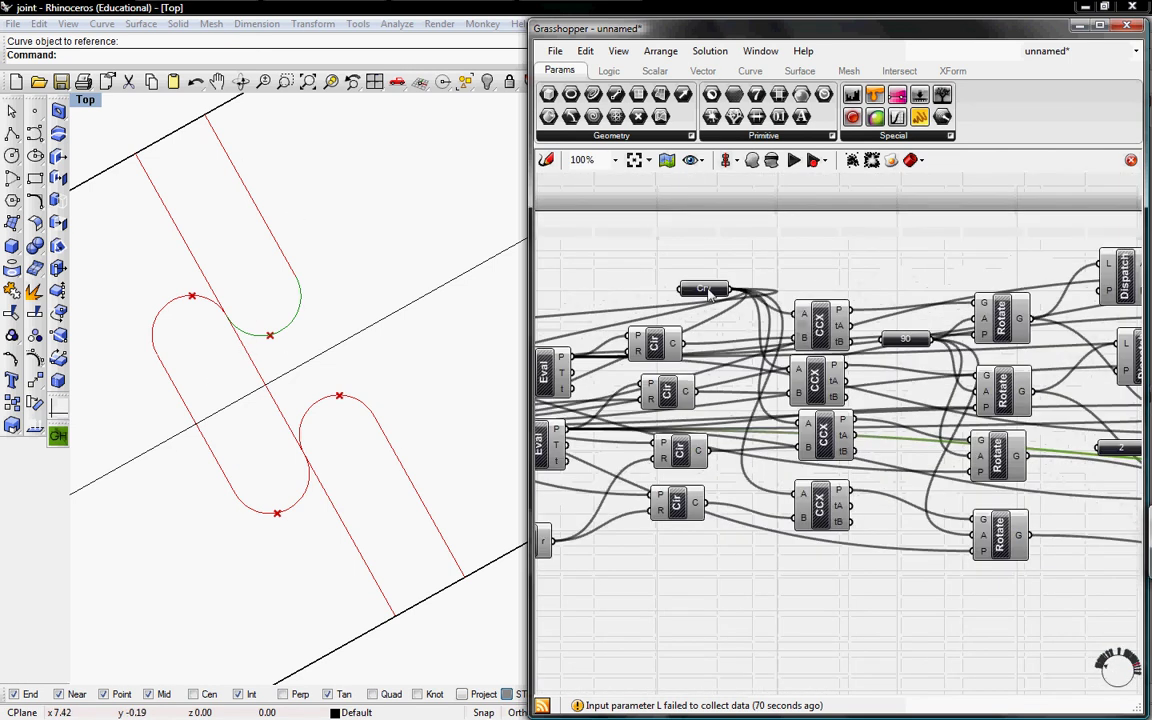
{"action": "right_click", "coordinate": [704, 289]}
{"action": "left_click", "coordinate": [728, 318]}
{"action": "left_click_drag", "start_coordinate": [708, 290], "coordinate": [630, 259]}
{"action": "right_click_drag", "start_coordinate": [769, 261], "coordinate": [1062, 271]}
{"action": "left_click_drag", "start_coordinate": [920, 274], "coordinate": [611, 268]}
{"action": "right_click_drag", "start_coordinate": [611, 280], "coordinate": [905, 267]}
{"action": "left_click_drag", "start_coordinate": [908, 253], "coordinate": [600, 286]}
Adjust the sliders feeding the two F(x) components to 3 for the upper one and 4 for the lower one
{"action": "scroll", "coordinate": [699, 436], "scroll_direction": "up", "scroll_amount": 2}
{"action": "mouse_move", "coordinate": [757, 431]}
{"action": "left_mouse_down"}
{"action": "mouse_move", "coordinate": [771, 433]}
{"action": "mouse_move", "coordinate": [745, 432]}
{"action": "mouse_move", "coordinate": [754, 434]}
{"action": "left_mouse_up"}
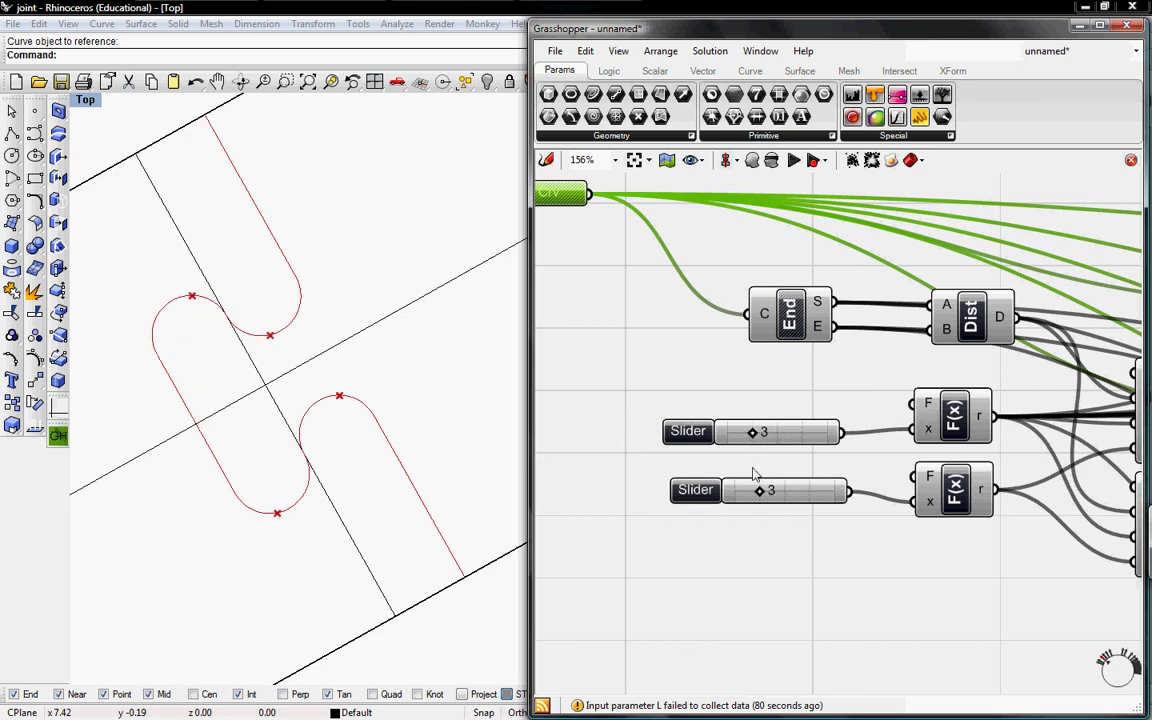
{"action": "mouse_move", "coordinate": [759, 491]}
{"action": "left_mouse_down"}
{"action": "mouse_move", "coordinate": [790, 497]}
{"action": "mouse_move", "coordinate": [769, 497]}
{"action": "left_mouse_up"}
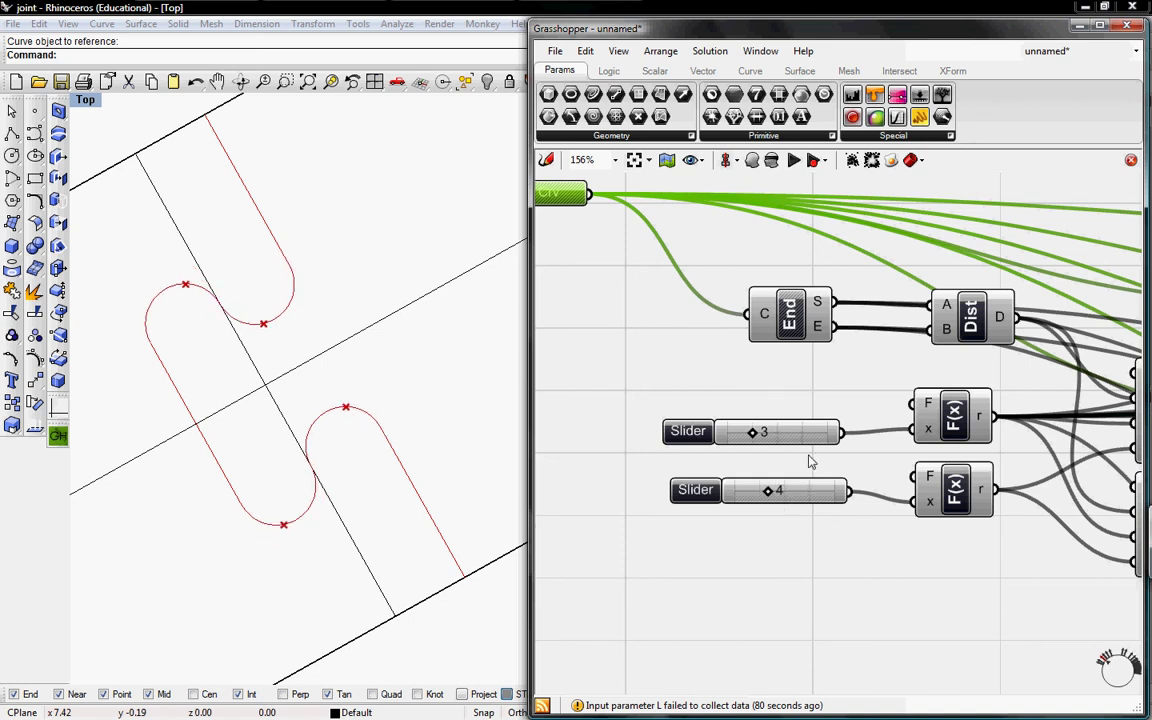
Add a Join Curves component in the empty canvas area beyond the Arc and Line components
{"action": "right_click_drag", "start_coordinate": [838, 349], "coordinate": [610, 350]}
{"action": "scroll", "coordinate": [745, 340], "scroll_direction": "down", "scroll_amount": 1}
{"action": "scroll", "coordinate": [818, 370], "scroll_direction": "down", "scroll_amount": 1}
{"action": "right_click_drag", "start_coordinate": [818, 370], "coordinate": [612, 365]}
{"action": "right_click_drag", "start_coordinate": [935, 382], "coordinate": [728, 393]}
{"action": "right_click_drag", "start_coordinate": [1100, 338], "coordinate": [656, 343]}
{"action": "right_click_drag", "start_coordinate": [982, 333], "coordinate": [874, 335]}
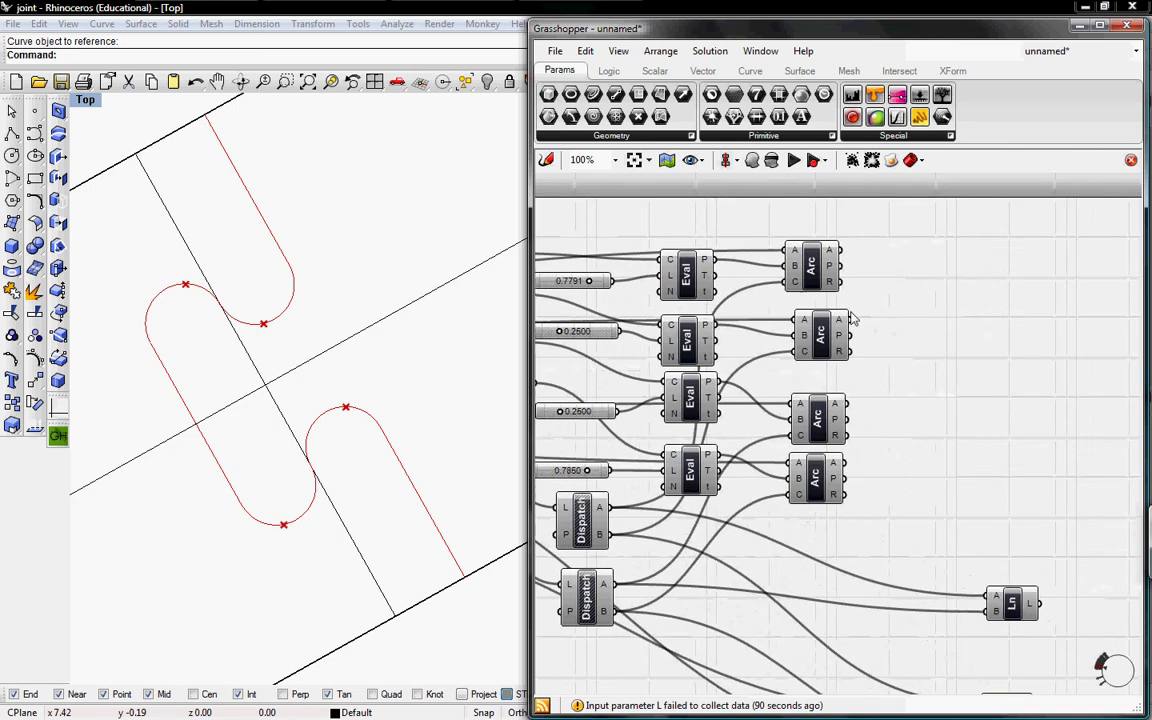
{"action": "right_click_drag", "start_coordinate": [998, 558], "coordinate": [944, 488]}
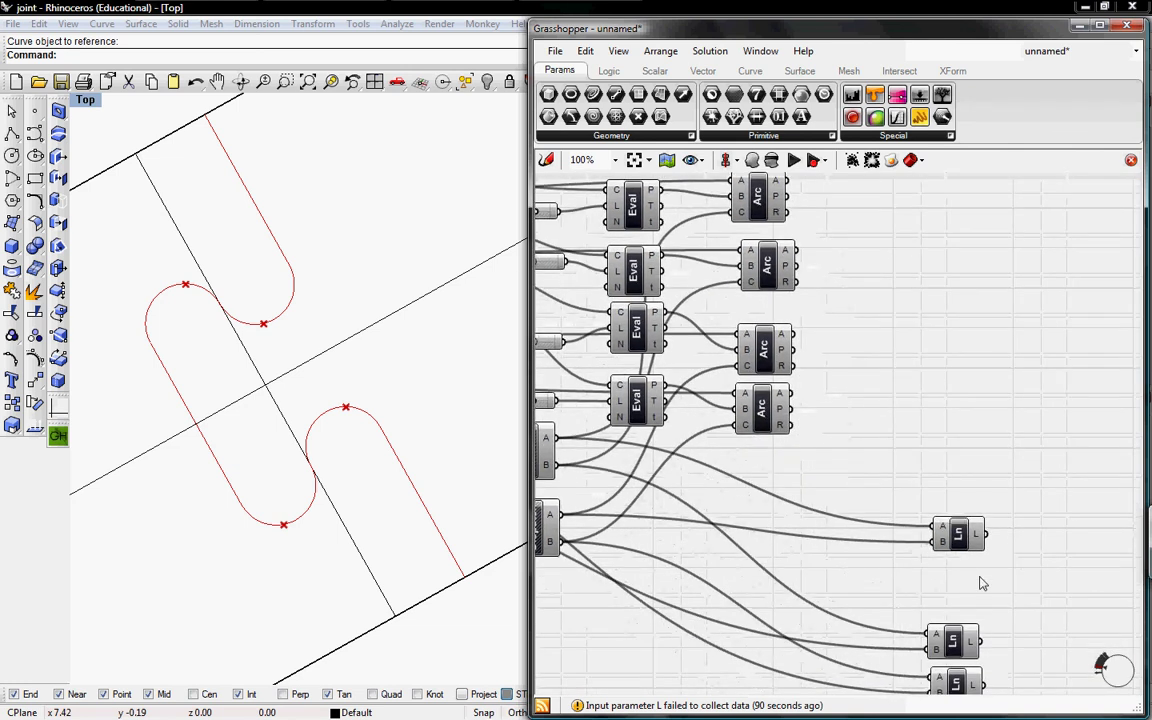
{"action": "left_click", "coordinate": [752, 72]}
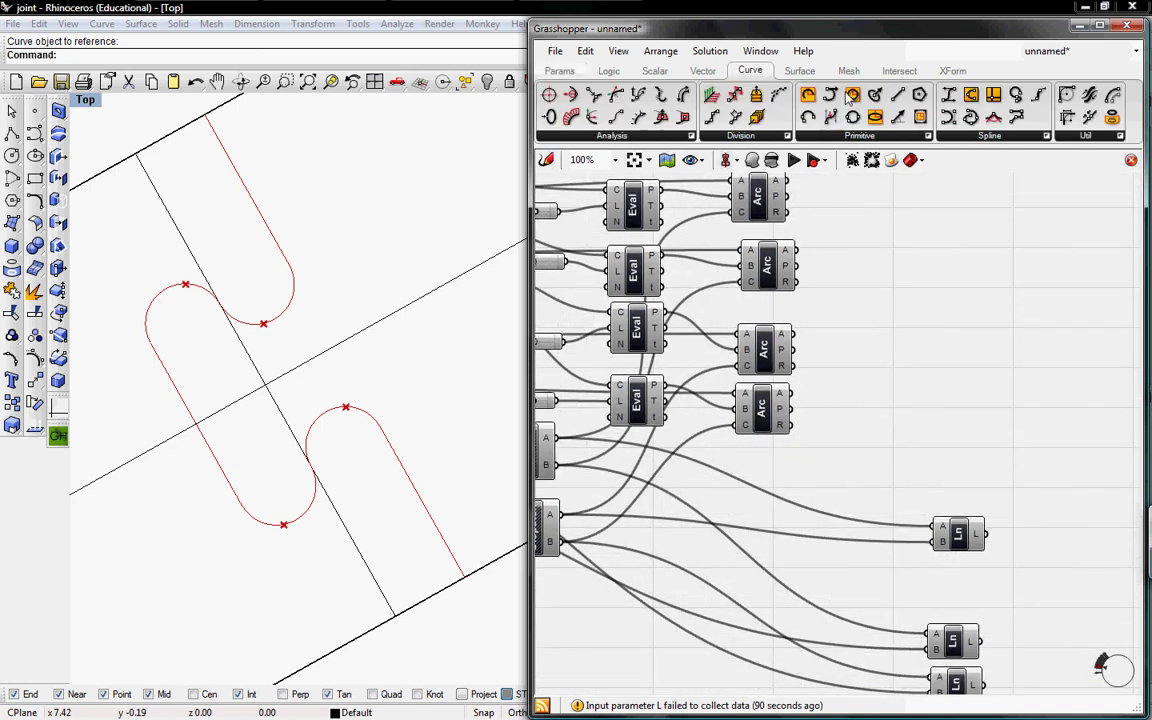
{"action": "left_click", "coordinate": [1100, 135]}
{"action": "left_click", "coordinate": [1105, 229]}
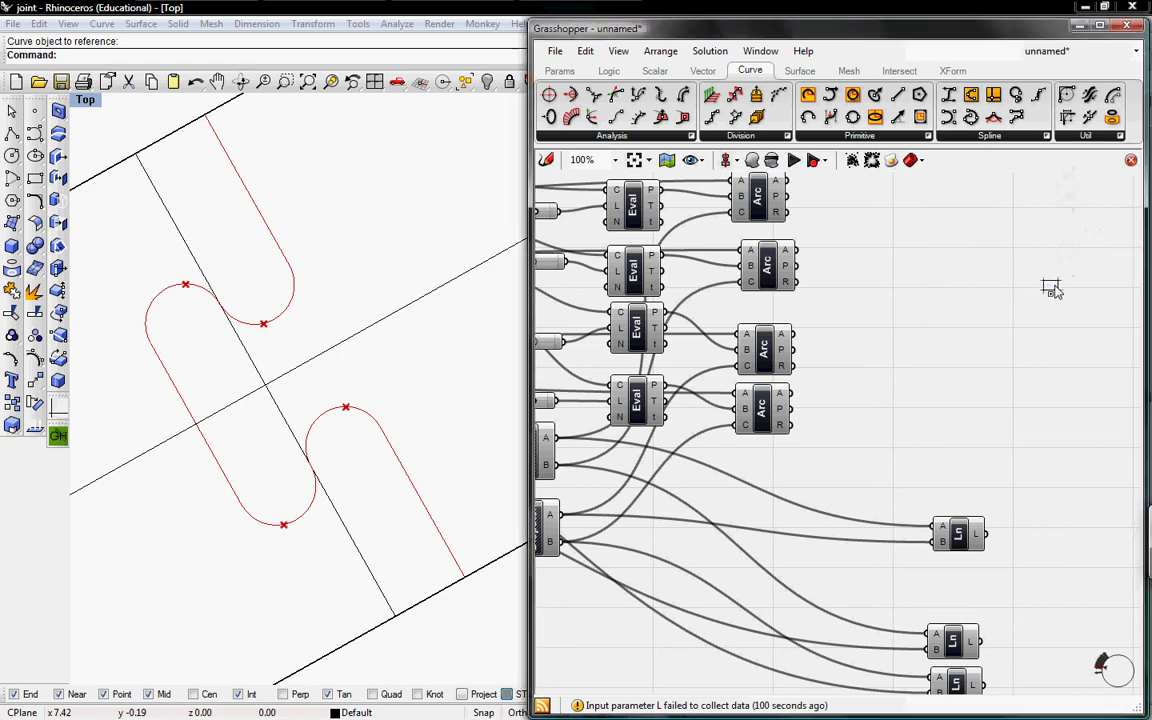
{"action": "left_click", "coordinate": [1036, 283]}
Connect the A outputs of all four Arc components to the C input of the Join component
{"action": "right_click_drag", "start_coordinate": [942, 315], "coordinate": [909, 379]}
{"action": "scroll", "coordinate": [973, 363], "scroll_direction": "up", "scroll_amount": 3}
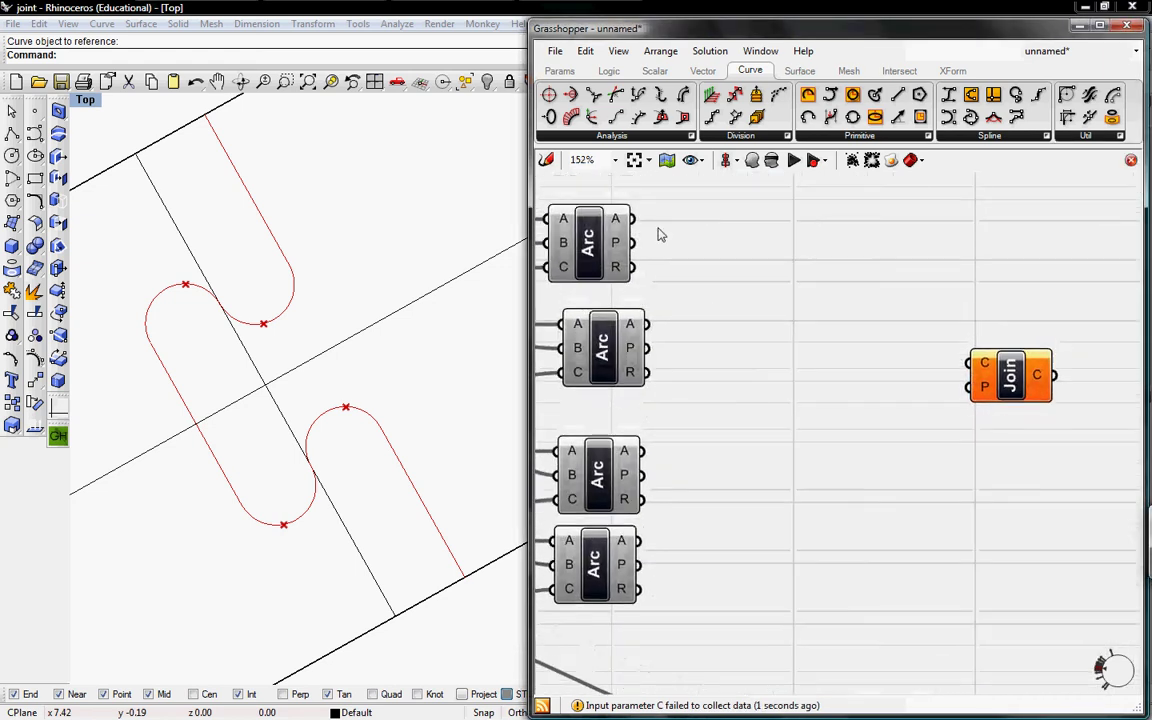
{"action": "left_click_drag", "start_coordinate": [633, 218], "coordinate": [970, 362]}
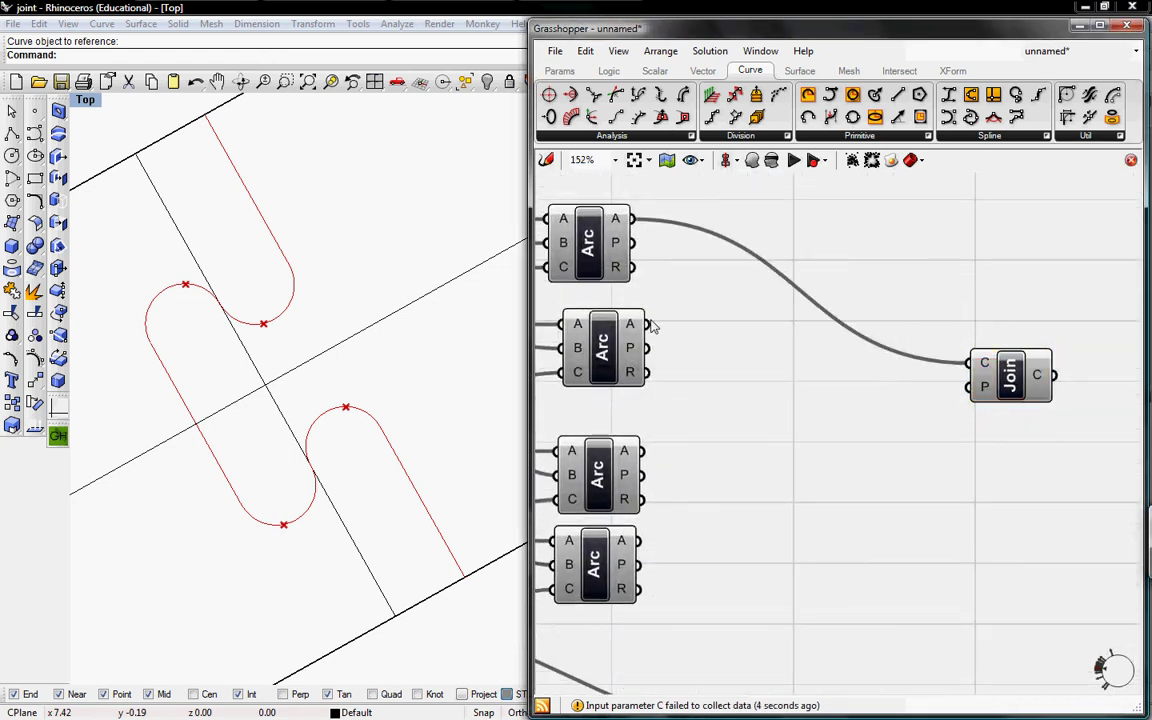
{"action": "left_click_drag", "start_coordinate": [648, 324], "coordinate": [970, 362]}
{"action": "left_click_drag", "start_coordinate": [652, 451], "coordinate": [633, 218], "text": "shift"}
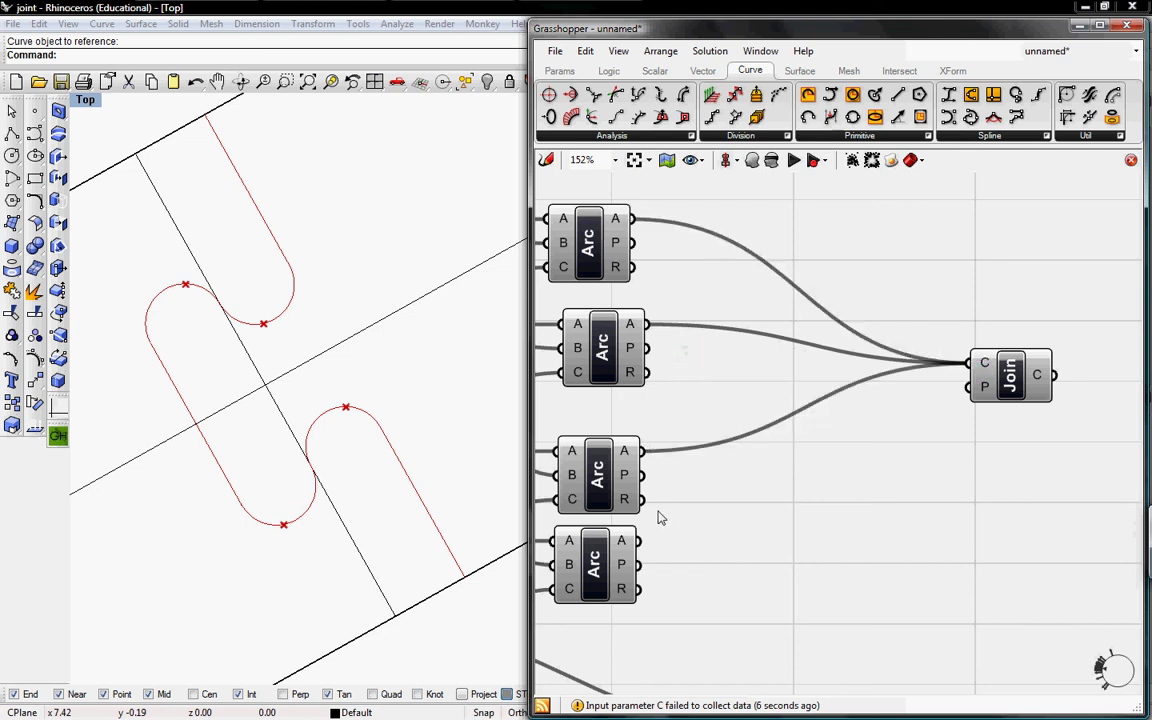
{"action": "left_click_drag", "start_coordinate": [643, 535], "coordinate": [970, 362], "text": "shift"}
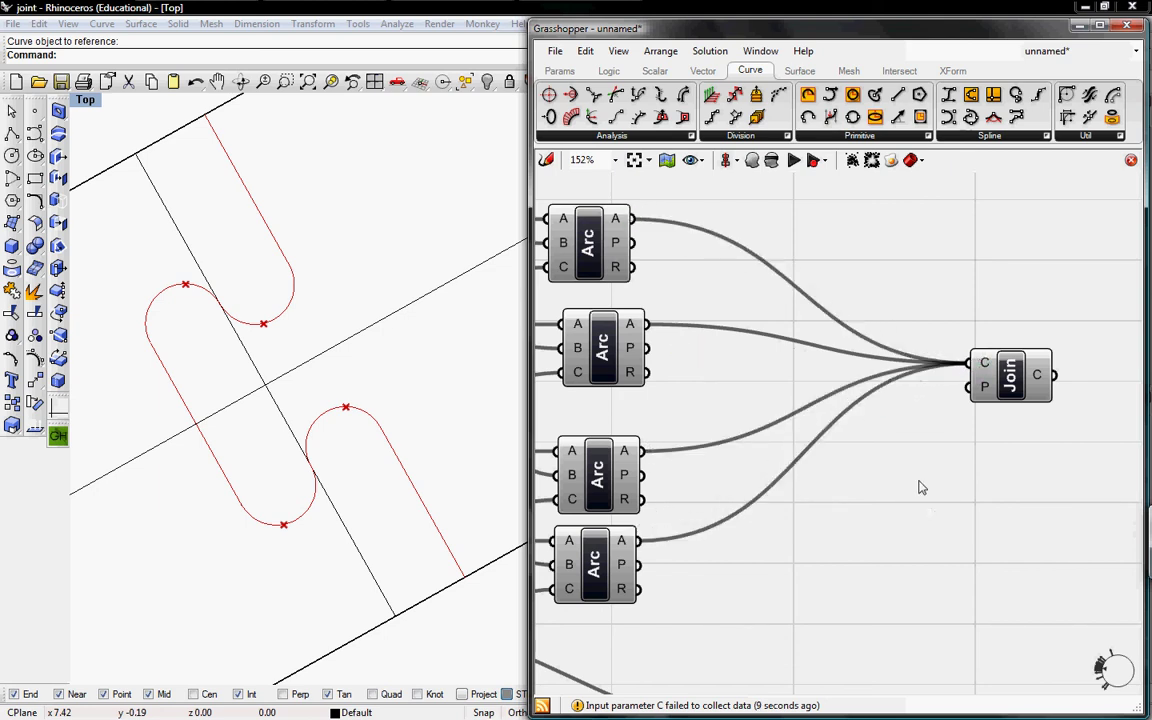
Move the three Line components directly below the Arcs and add their L outputs to the C input of Join
{"action": "scroll", "coordinate": [921, 487], "scroll_direction": "down", "scroll_amount": 3}
{"action": "left_click_drag", "start_coordinate": [912, 531], "coordinate": [926, 280], "text": "shift"}
{"action": "left_click_drag", "start_coordinate": [938, 688], "coordinate": [779, 496]}
{"action": "left_click_drag", "start_coordinate": [897, 539], "coordinate": [681, 474]}
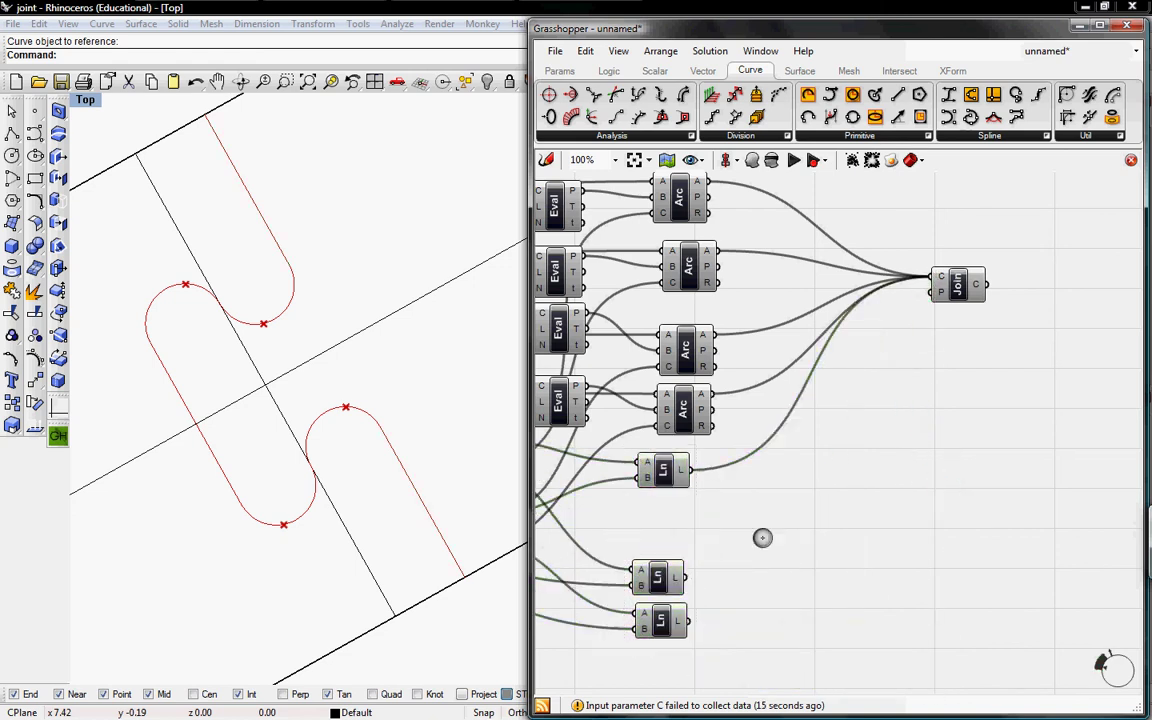
{"action": "mouse_move", "coordinate": [688, 578]}
{"action": "left_mouse_down", "text": "shift"}
{"action": "mouse_move", "coordinate": [900, 276]}
{"action": "mouse_move", "coordinate": [921, 279]}
{"action": "mouse_move", "coordinate": [784, 501]}
{"action": "mouse_move", "coordinate": [707, 612]}
{"action": "mouse_move", "coordinate": [688, 617]}
{"action": "left_mouse_up", "text": "shift"}
Turn off the preview of the three Line components that feed the Join component
{"action": "right_click", "coordinate": [657, 623]}
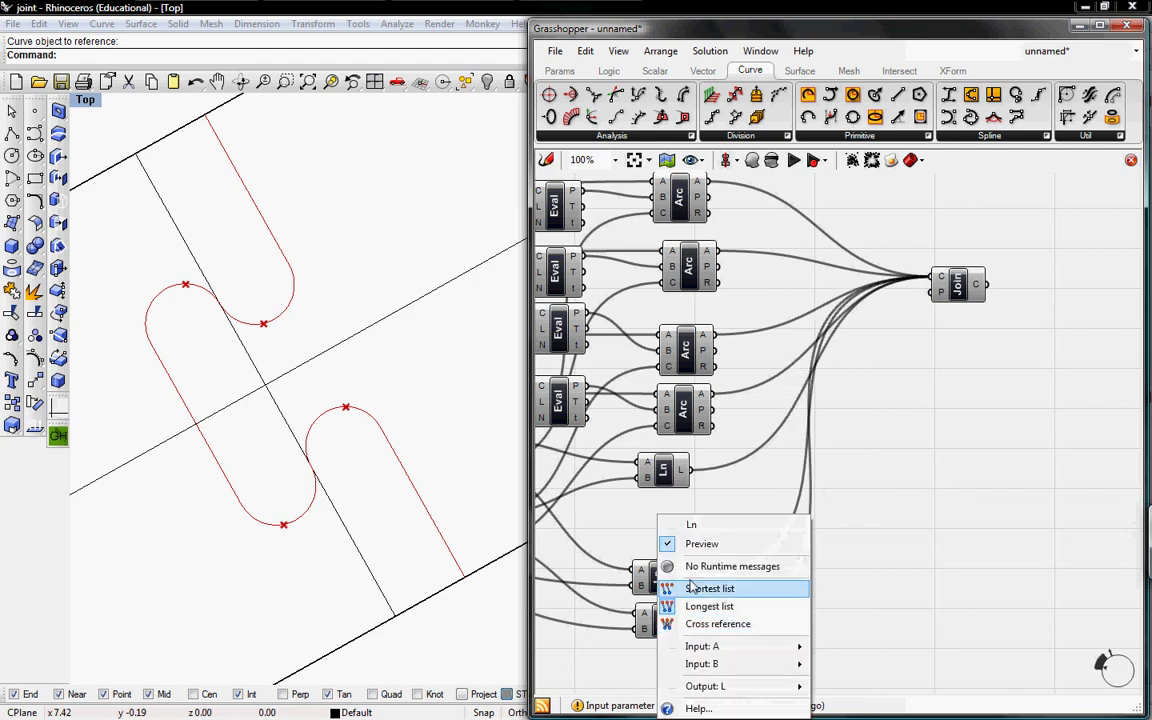
{"action": "left_click", "coordinate": [763, 546]}
{"action": "right_click", "coordinate": [657, 580]}
{"action": "left_click", "coordinate": [692, 546]}
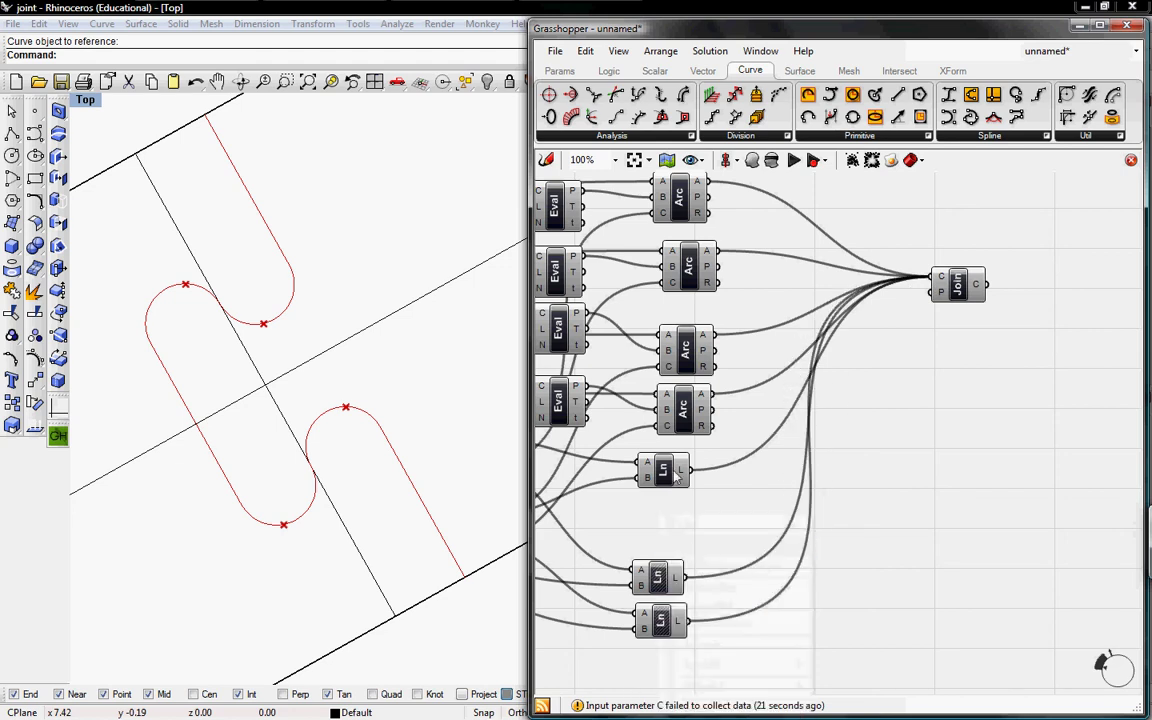
{"action": "right_click", "coordinate": [655, 463]}
{"action": "left_click", "coordinate": [683, 495]}
Turn off the preview of the four Arc components that feed the Join component
{"action": "right_click", "coordinate": [685, 415]}
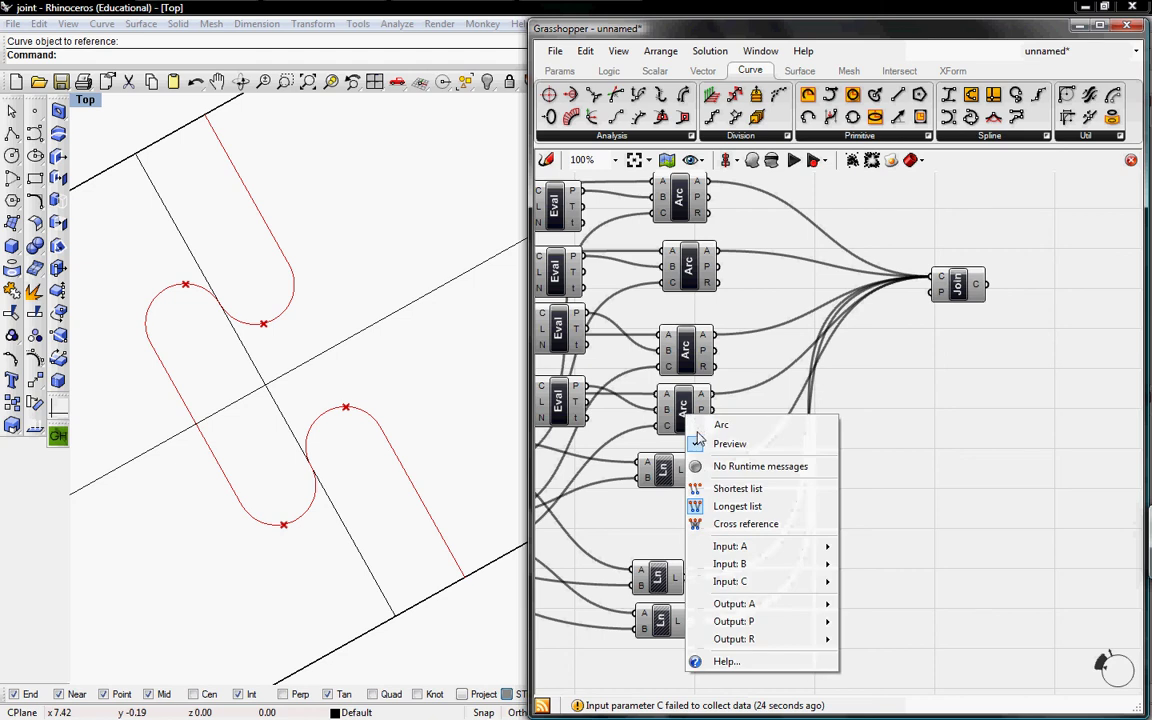
{"action": "left_click", "coordinate": [730, 444]}
{"action": "right_click", "coordinate": [689, 331]}
{"action": "left_click", "coordinate": [731, 362]}
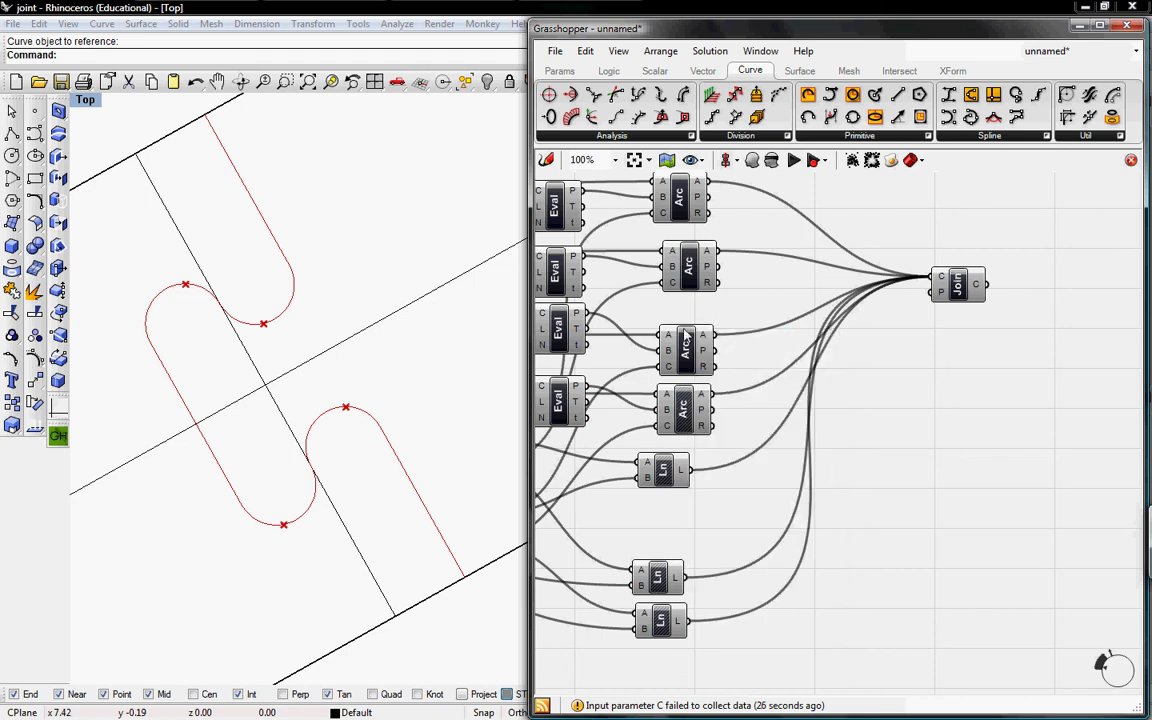
{"action": "right_click", "coordinate": [677, 329]}
{"action": "left_click", "coordinate": [715, 355]}
{"action": "right_click", "coordinate": [688, 256]}
{"action": "left_click", "coordinate": [726, 286]}
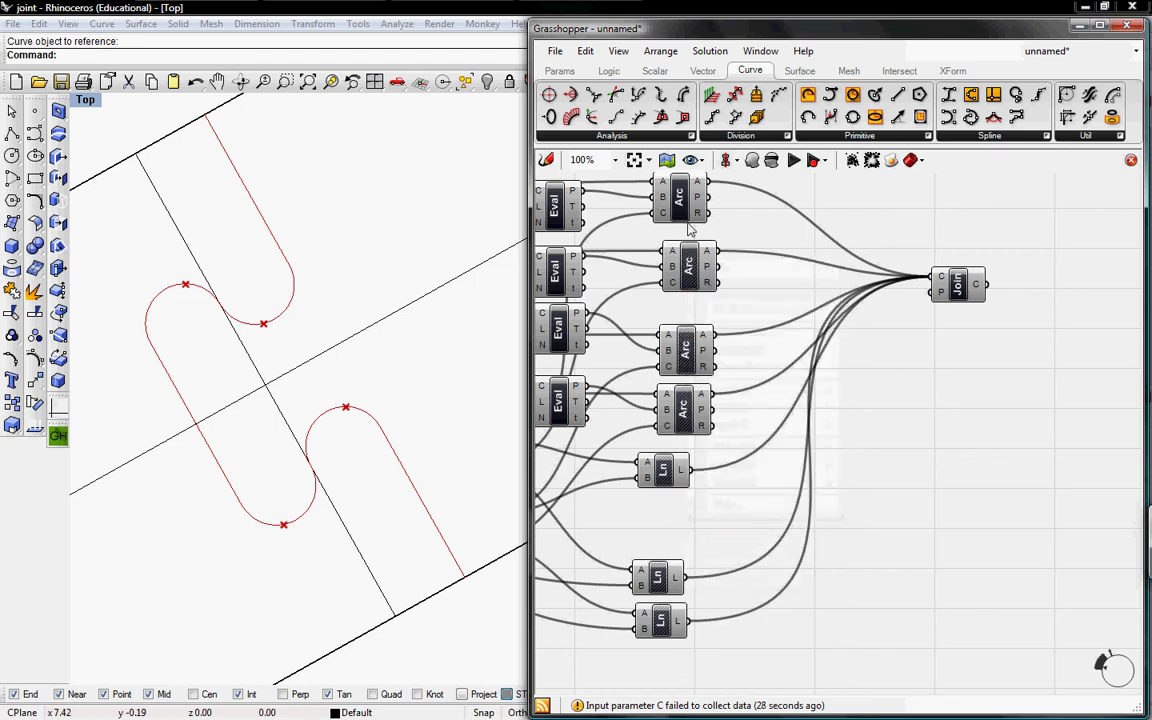
{"action": "right_click", "coordinate": [680, 190]}
{"action": "left_click", "coordinate": [708, 219]}
Turn off the preview of the four Evaluate Curve components connected to the Arcs
{"action": "right_click_drag", "start_coordinate": [720, 392], "coordinate": [940, 391]}
{"action": "right_click", "coordinate": [778, 350]}
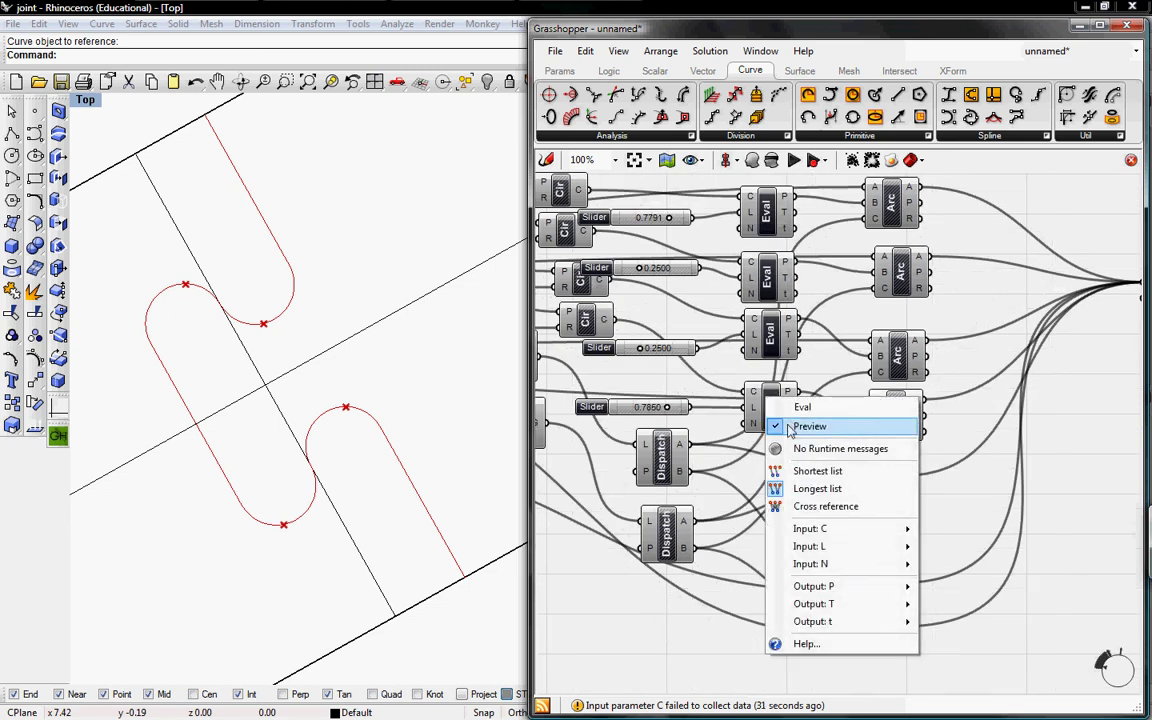
{"action": "left_click", "coordinate": [800, 376]}
{"action": "right_click", "coordinate": [777, 355]}
{"action": "left_click", "coordinate": [800, 378]}
{"action": "right_click", "coordinate": [764, 283]}
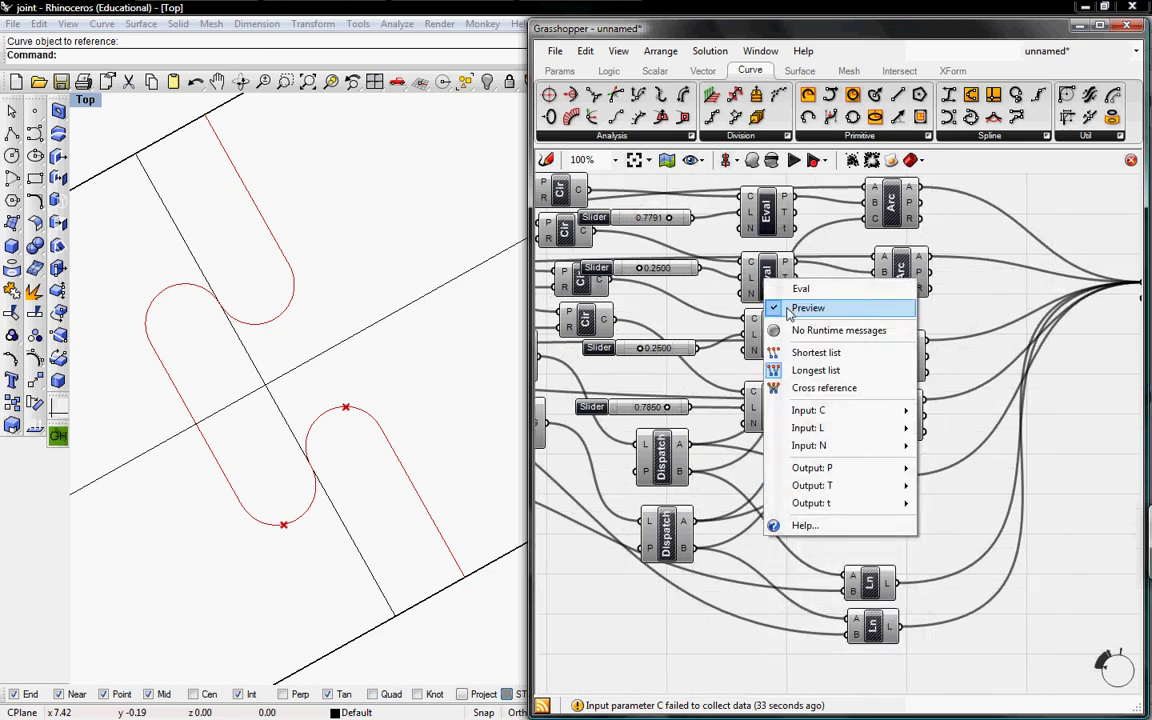
{"action": "left_click", "coordinate": [795, 306]}
{"action": "right_click", "coordinate": [777, 230]}
{"action": "left_click", "coordinate": [800, 243]}
Move the Join component down so it sits level with the lower Arc components, leaving it selected to highlight the joined curve
{"action": "right_click_drag", "start_coordinate": [530, 378], "coordinate": [812, 405]}
{"action": "right_click_drag", "start_coordinate": [822, 450], "coordinate": [572, 464]}
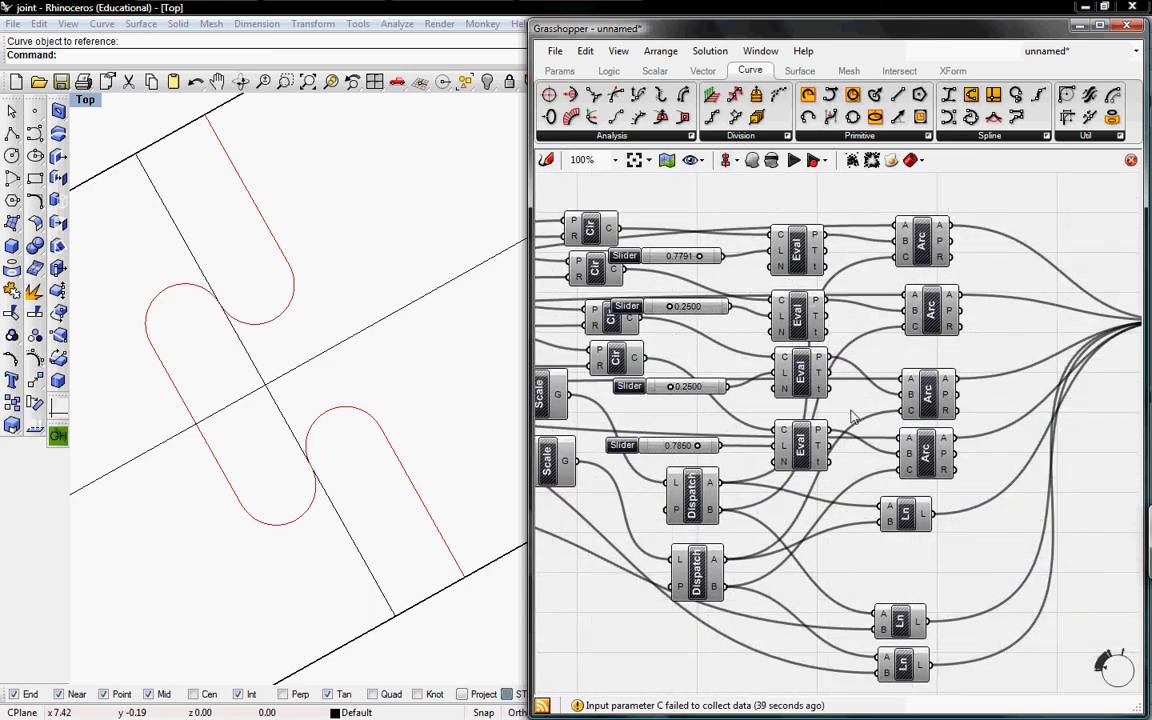
{"action": "right_click_drag", "start_coordinate": [1065, 410], "coordinate": [851, 418]}
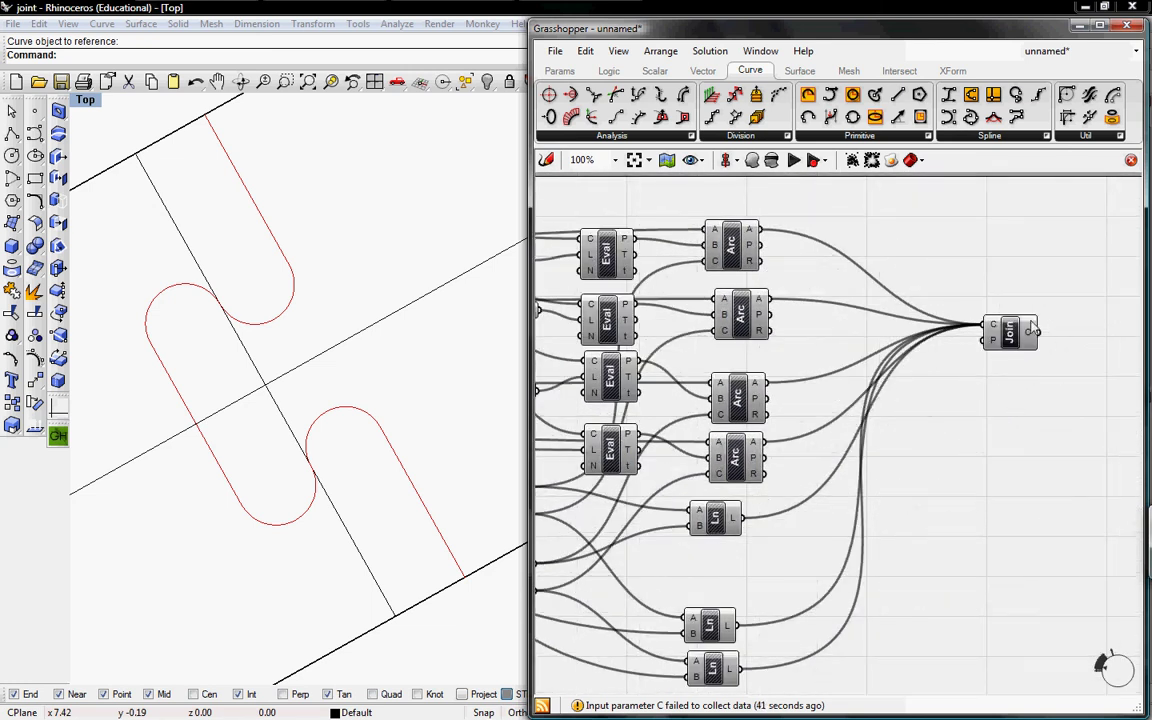
{"action": "left_click_drag", "start_coordinate": [1008, 340], "coordinate": [996, 425]}
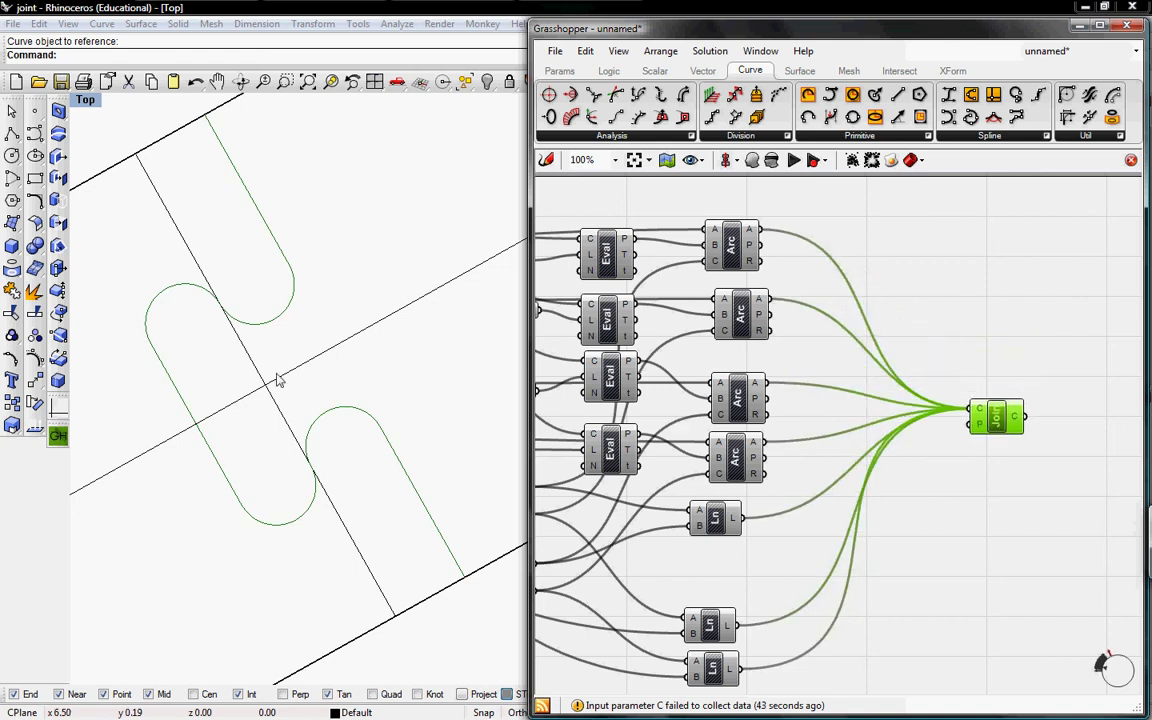
{"action": "right_click_drag", "start_coordinate": [680, 392], "coordinate": [815, 392]}
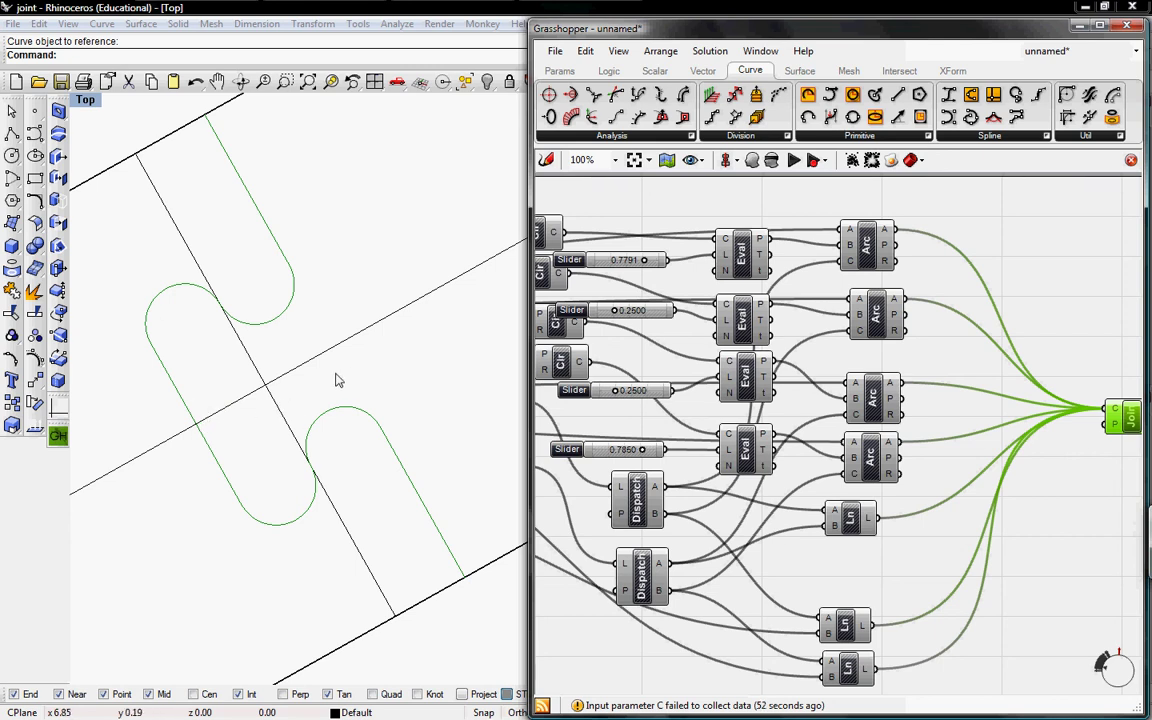
{"action": "right_click_drag", "start_coordinate": [1008, 438], "coordinate": [856, 427]}
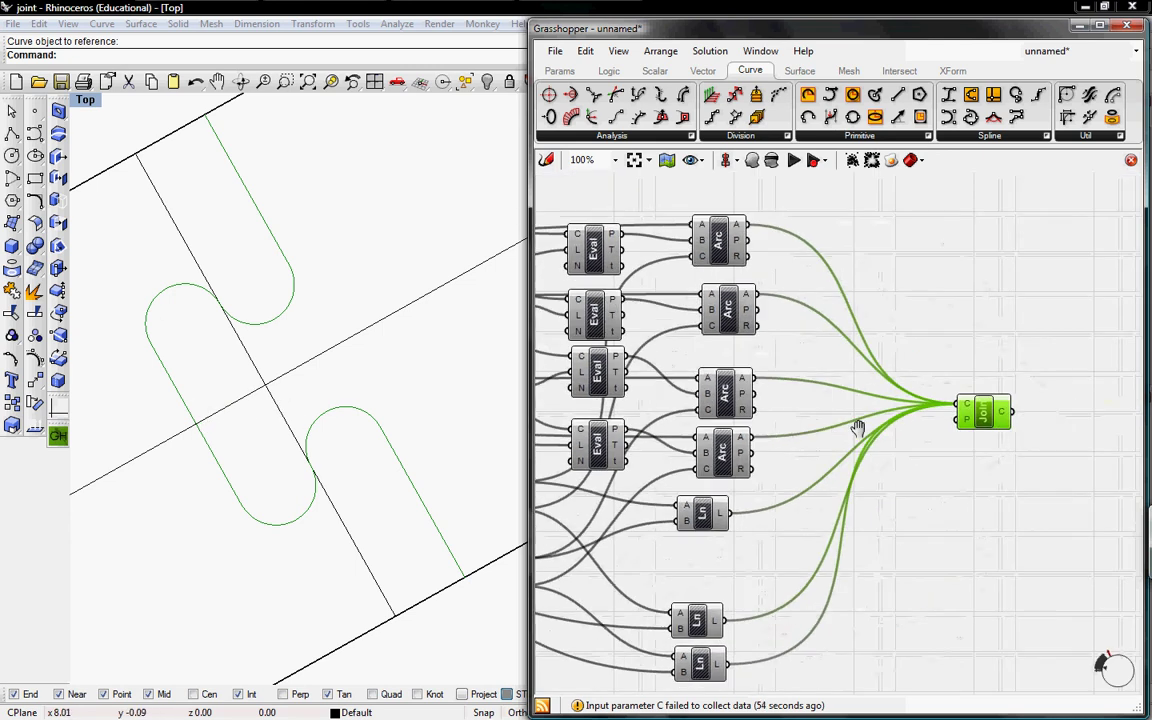